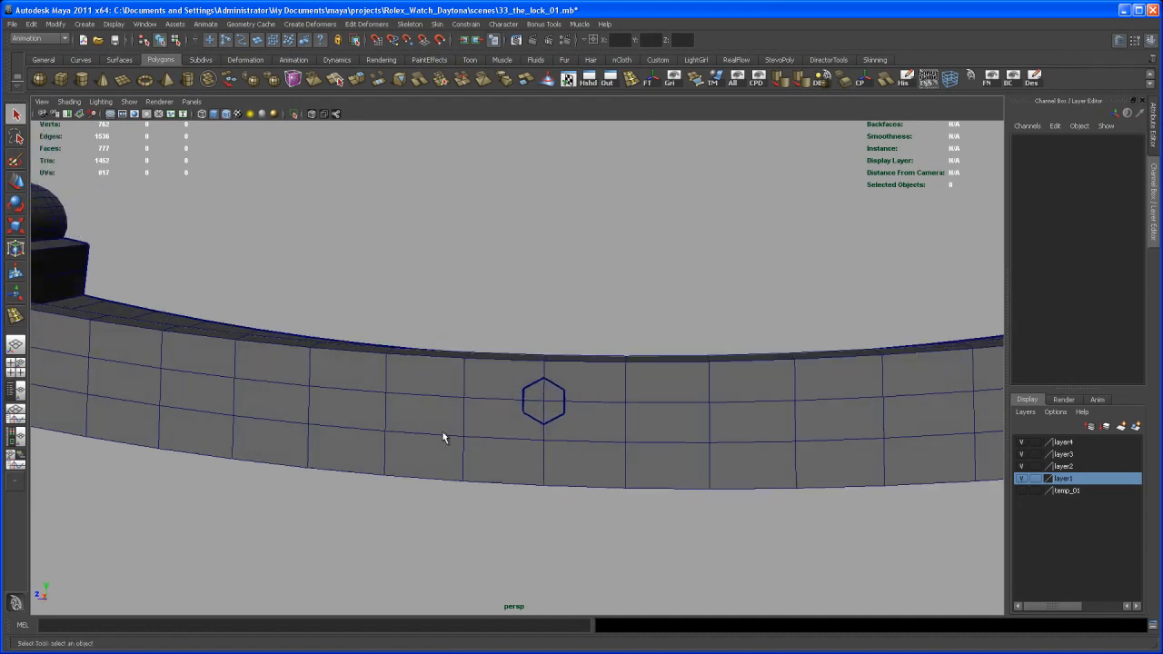
Delete the hexagonal cylinder pCylinder24 from the scene through the Outliner
key(shift+o)
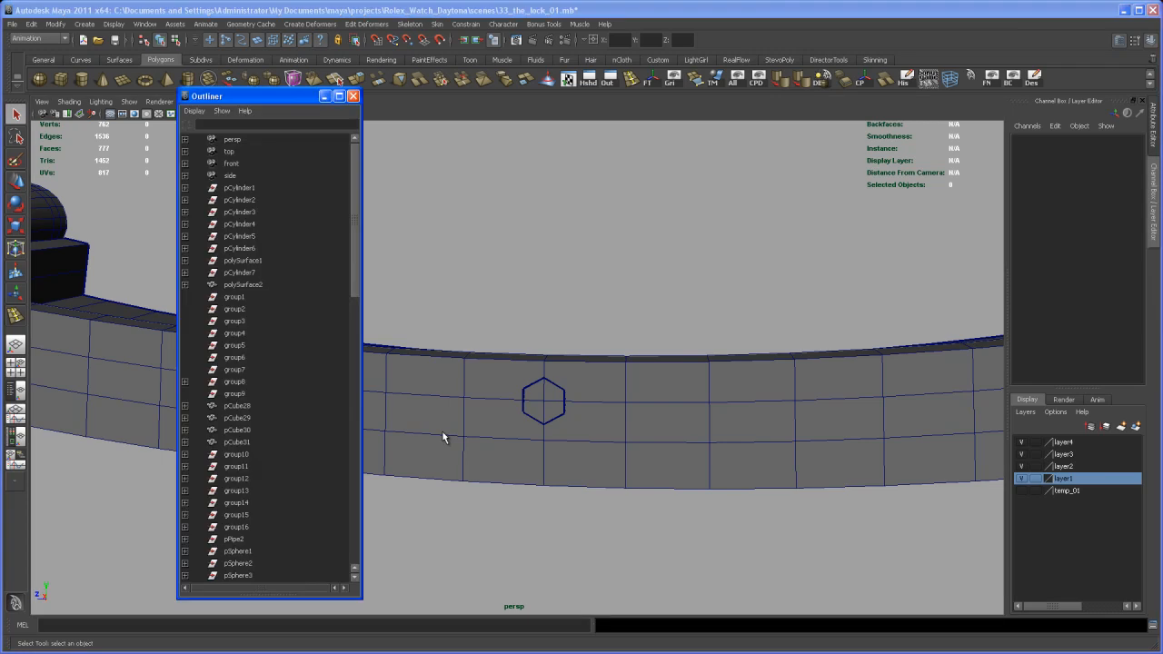
drag(353, 242, 356, 564)
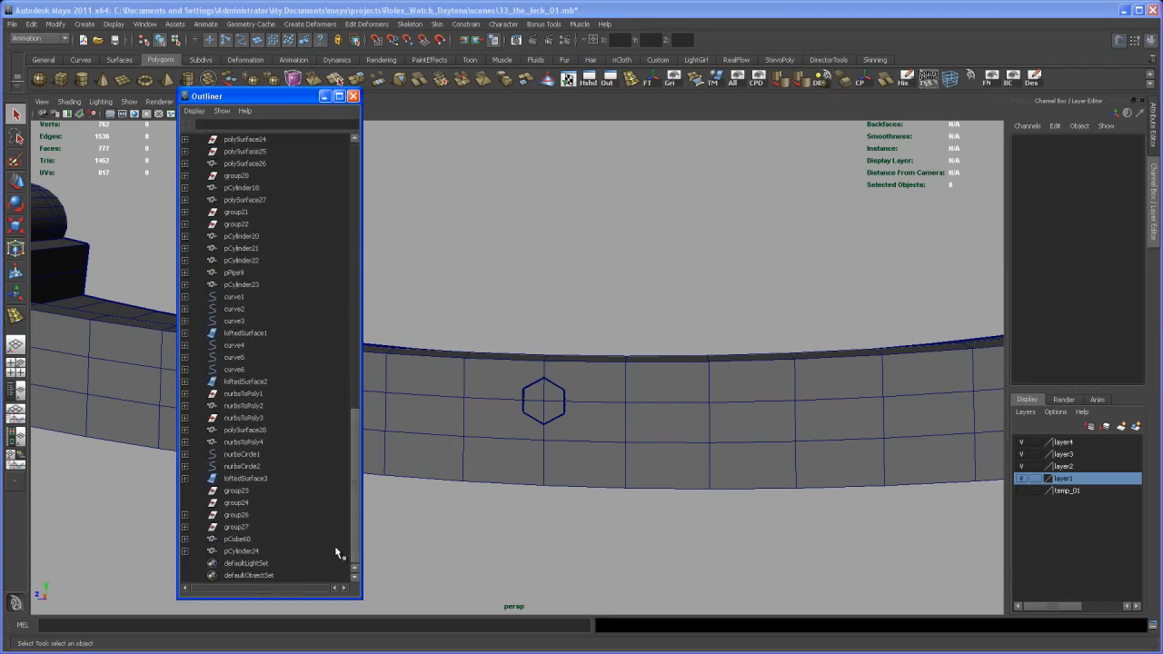
click(246, 552)
key(Delete)
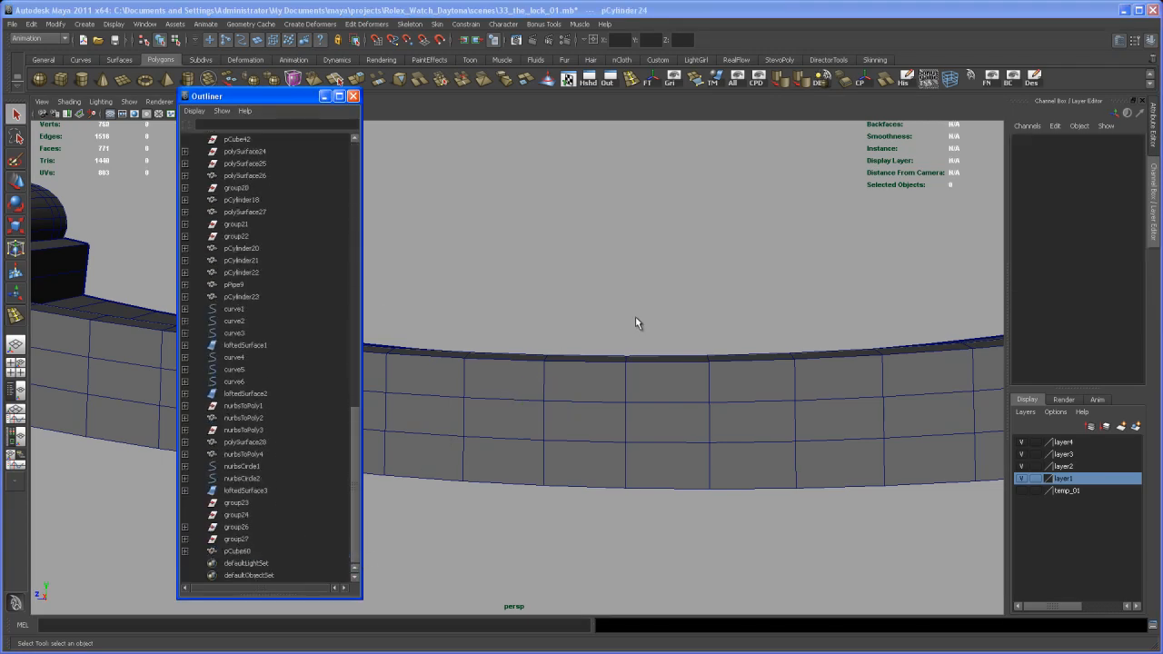
click(353, 97)
Create a polygon cylinder and lower it along Y to about -25.5, just above the curved lock piece
alt+drag(593, 298, 548, 264)
alt+middle_drag(586, 264, 544, 366)
alt+right_drag(543, 366, 437, 184)
alt+middle_drag(437, 184, 454, 260)
alt+drag(454, 260, 500, 267)
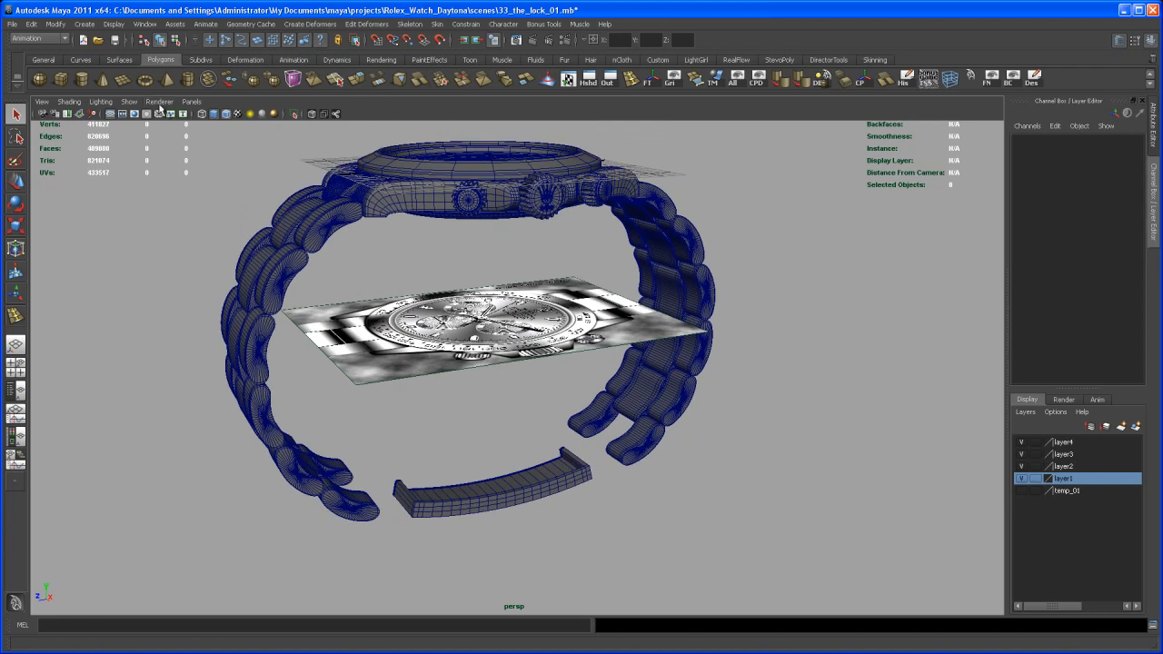
click(81, 79)
key(w)
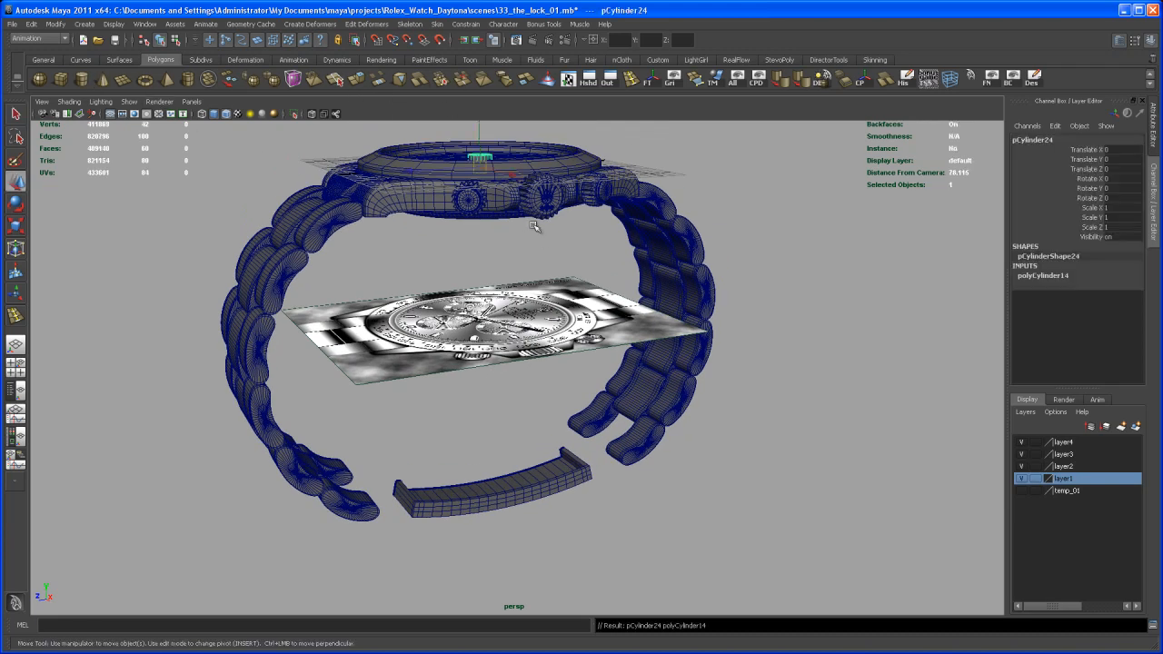
drag(481, 138, 482, 427)
alt+right_drag(482, 427, 657, 497)
alt+drag(657, 497, 552, 470)
Rotate the new cylinder to 90 degrees around Z
key(e)
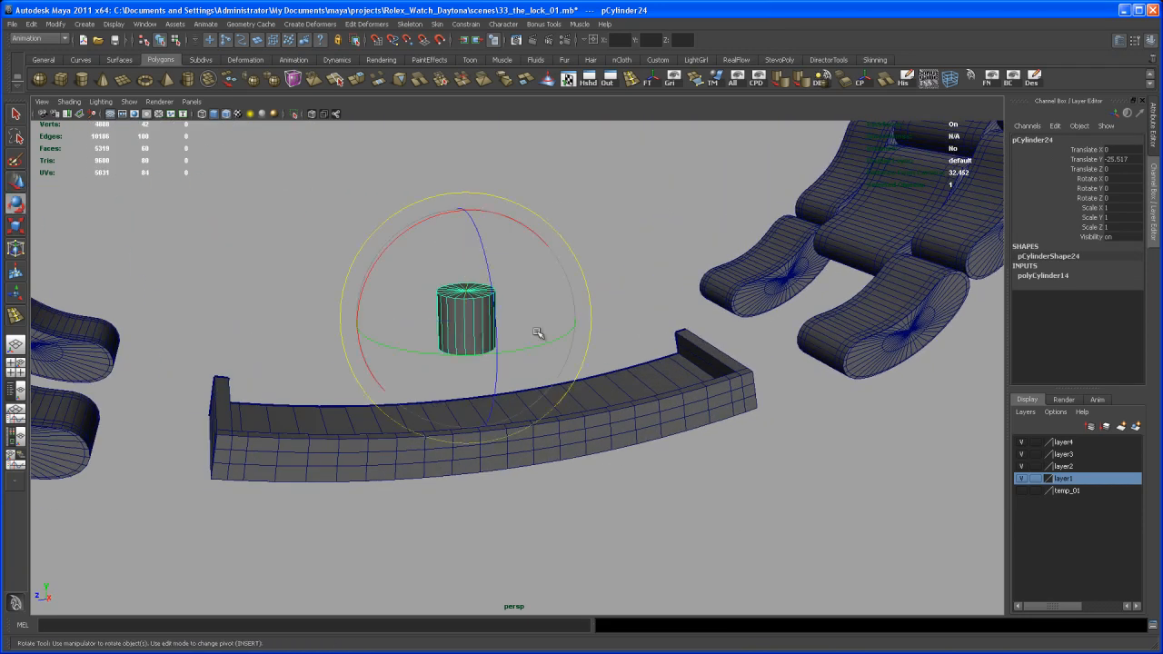
drag(491, 293, 837, 256)
double_click(1134, 198)
text(90)
key(Return)
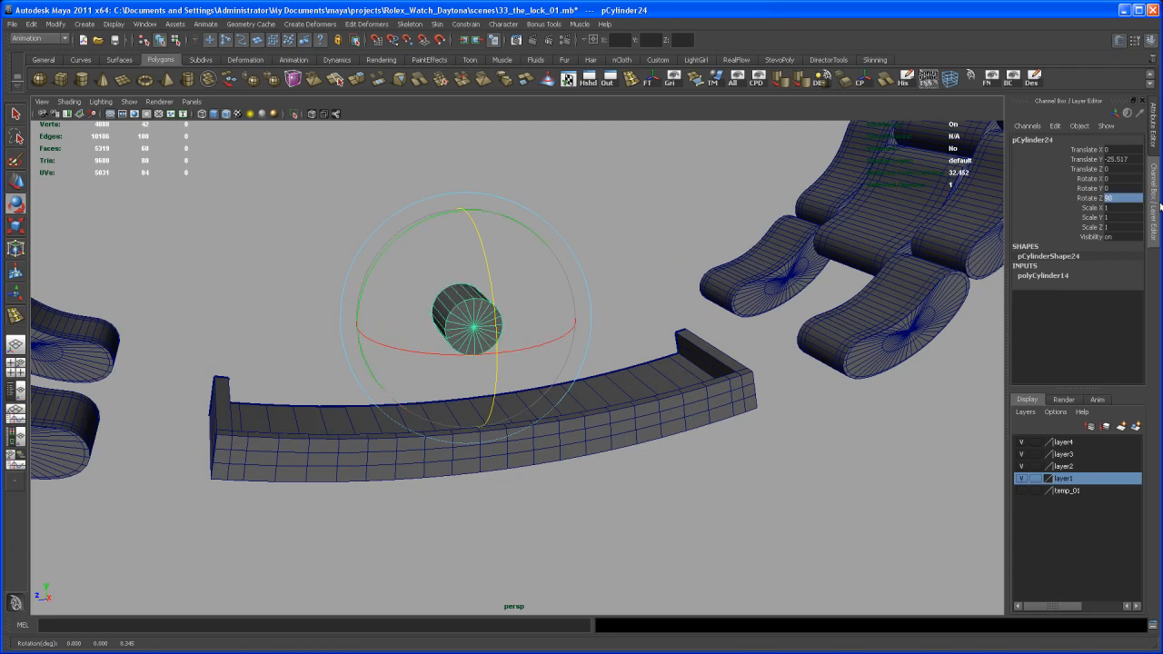
Set the cylinder's Subdivisions Axis to 8
click(1058, 275)
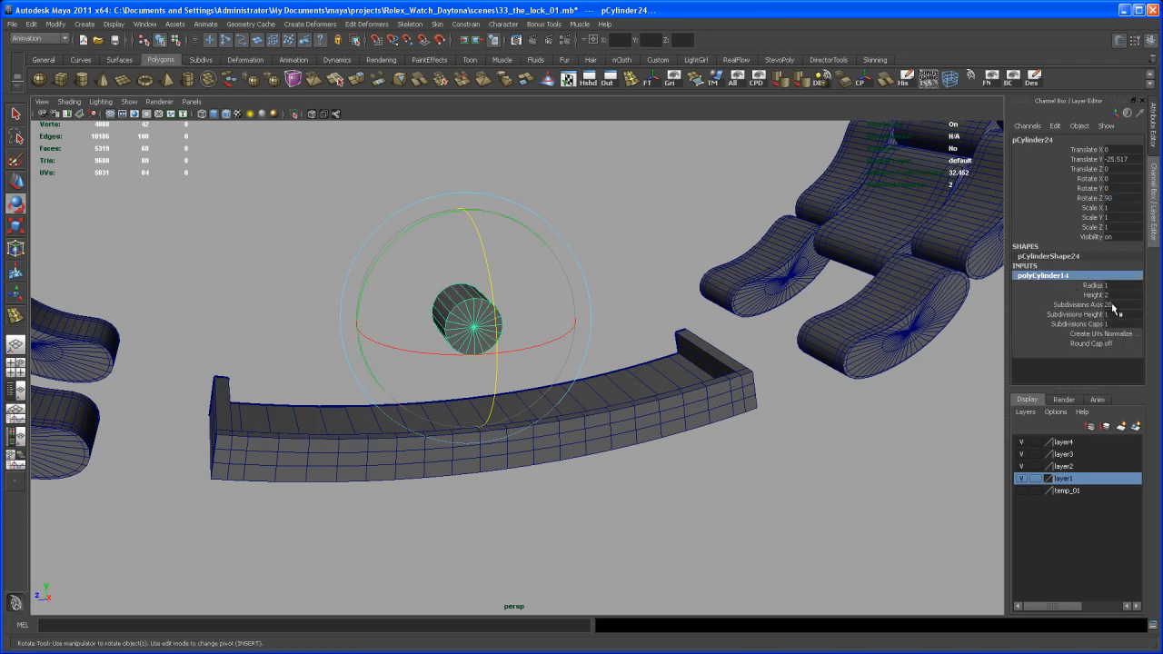
double_click(1115, 304)
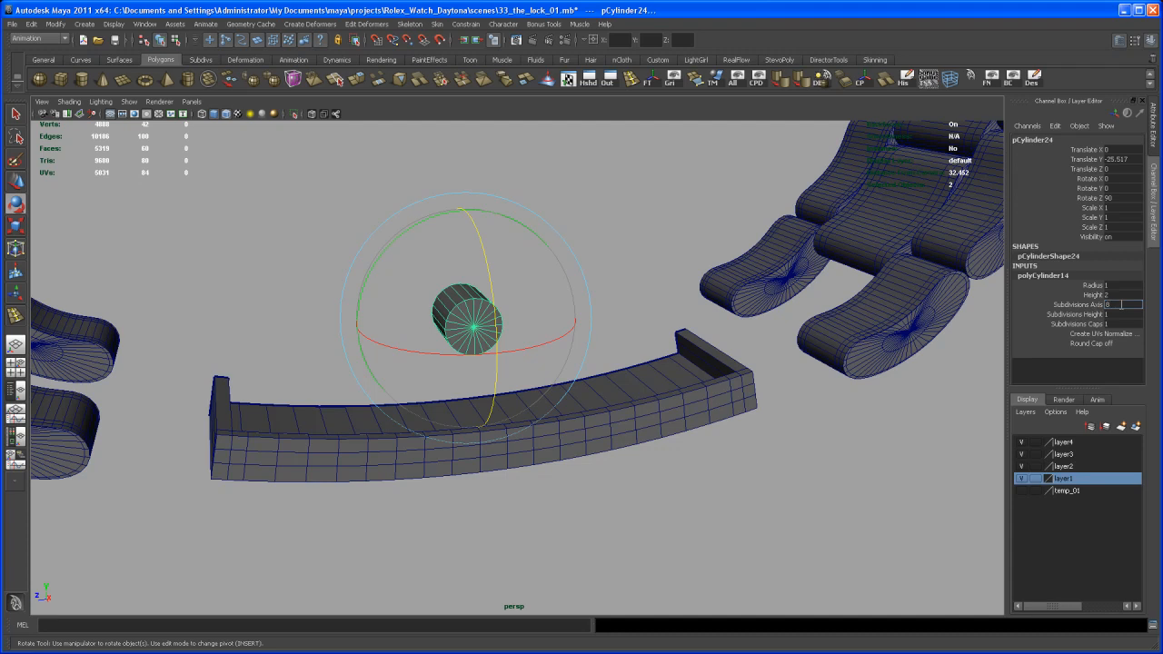
text(8)
key(Return)
Snap the cylinder to the middle grid vertex on the outer side face of the curved lock piece
alt+drag(670, 348, 718, 499)
key(w)
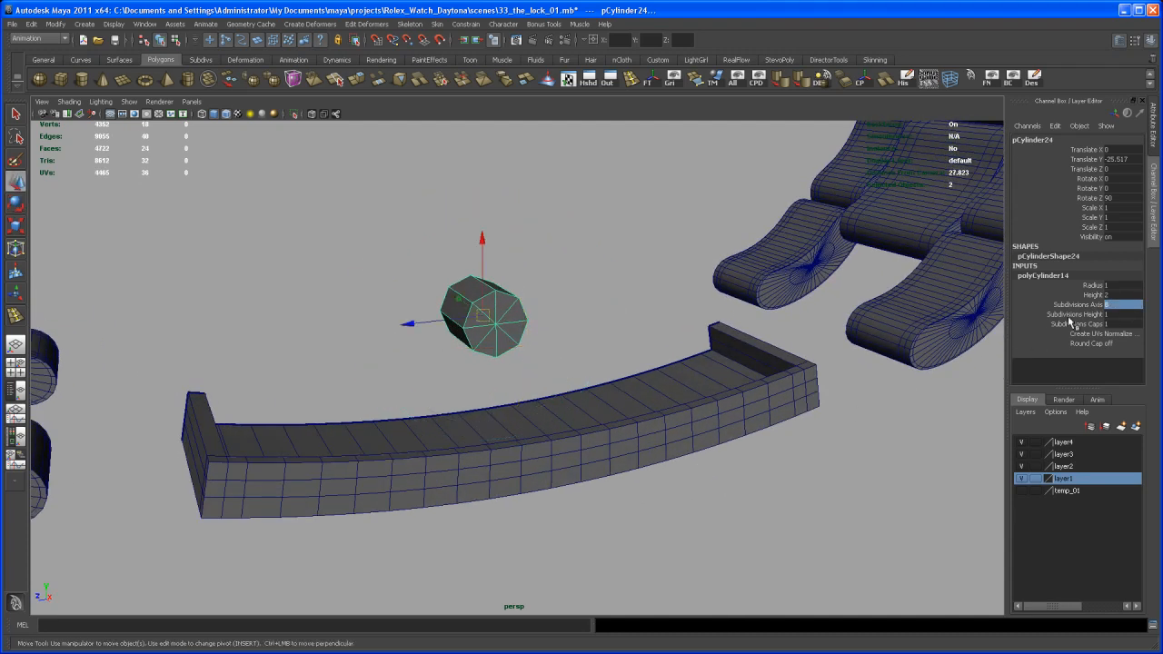
alt+drag(581, 319, 587, 330)
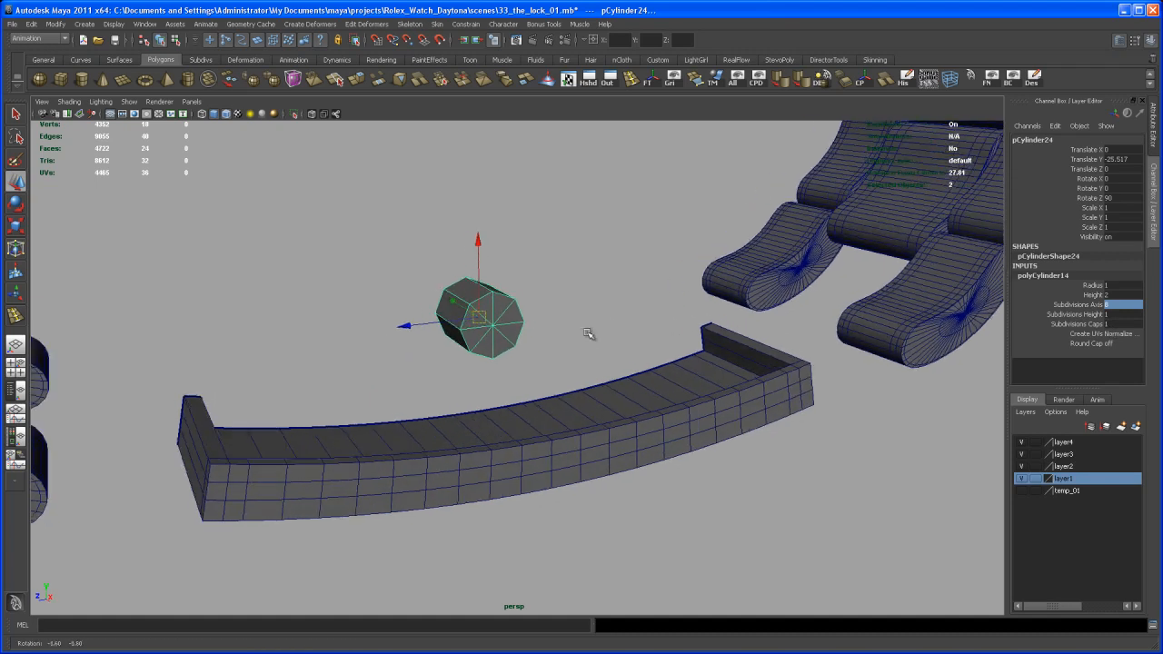
alt+drag(561, 397, 572, 485)
alt+right_drag(572, 485, 590, 503)
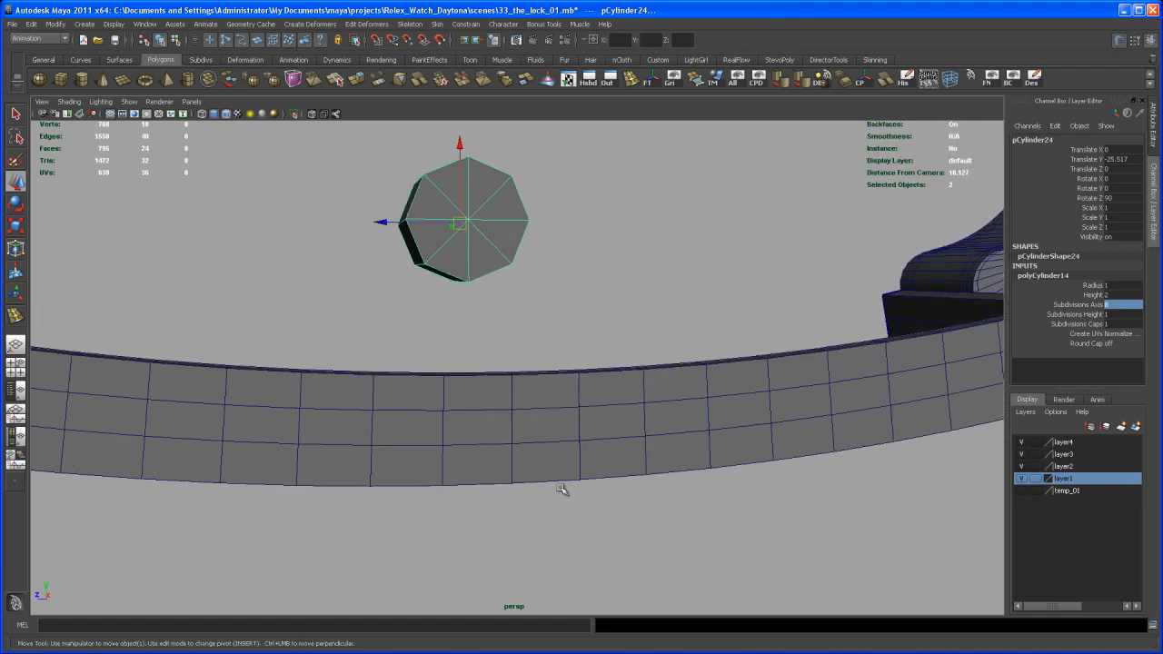
alt+drag(589, 503, 540, 475)
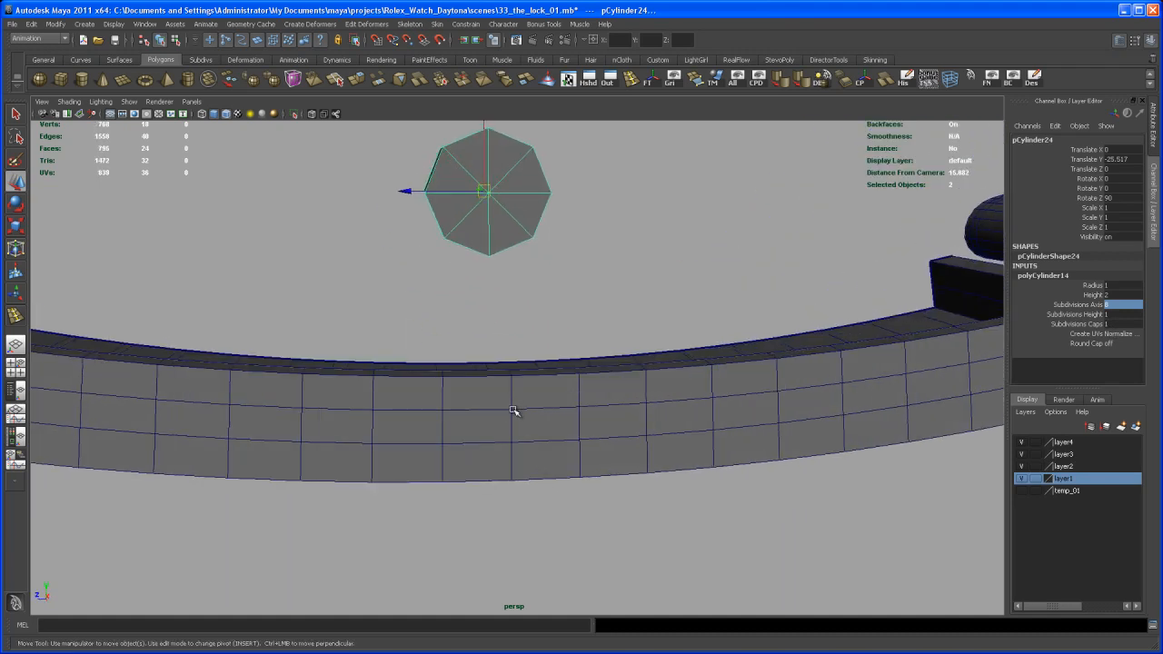
key(v)
middle_drag(512, 410, 519, 415)
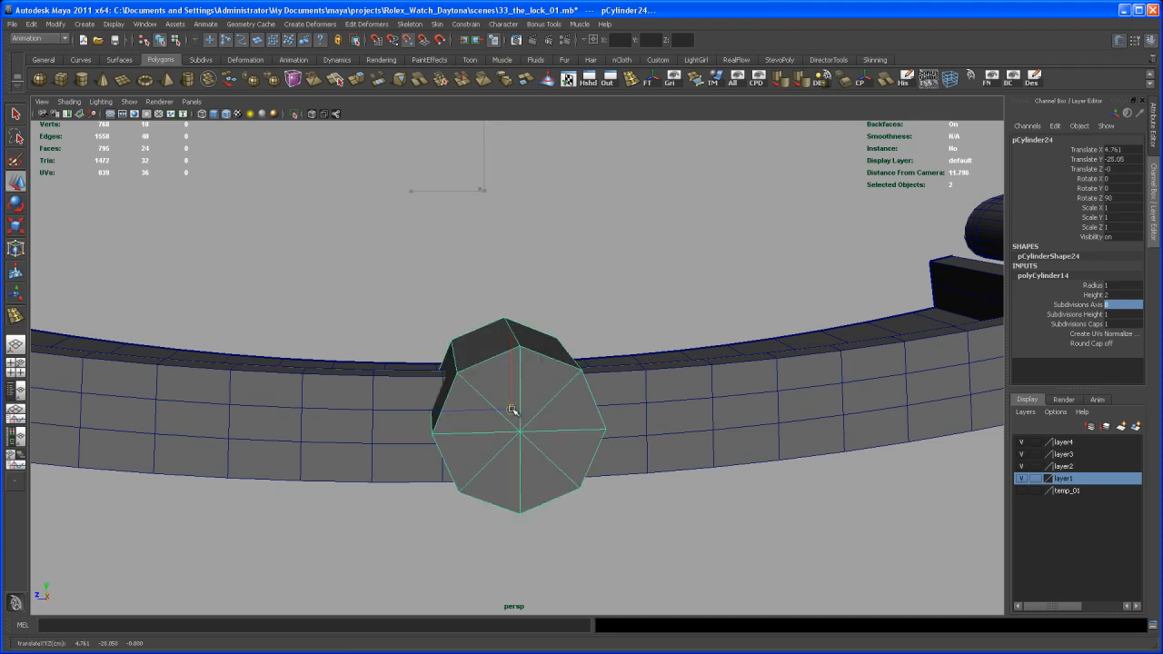
Scale the cylinder uniformly down to about 0.288 so it fits within the lock piece's side face
alt+drag(518, 415, 545, 423)
key(r)
middle_drag(530, 398, 462, 465)
middle_drag(417, 504, 410, 509)
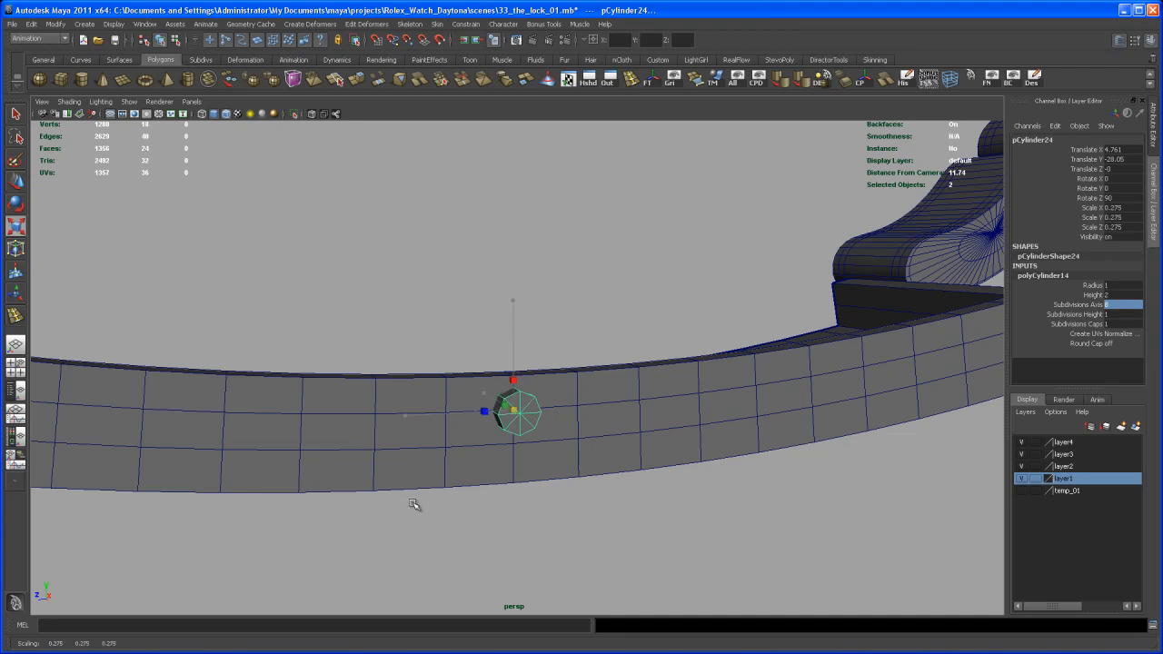
scroll(519, 506, up, 6)
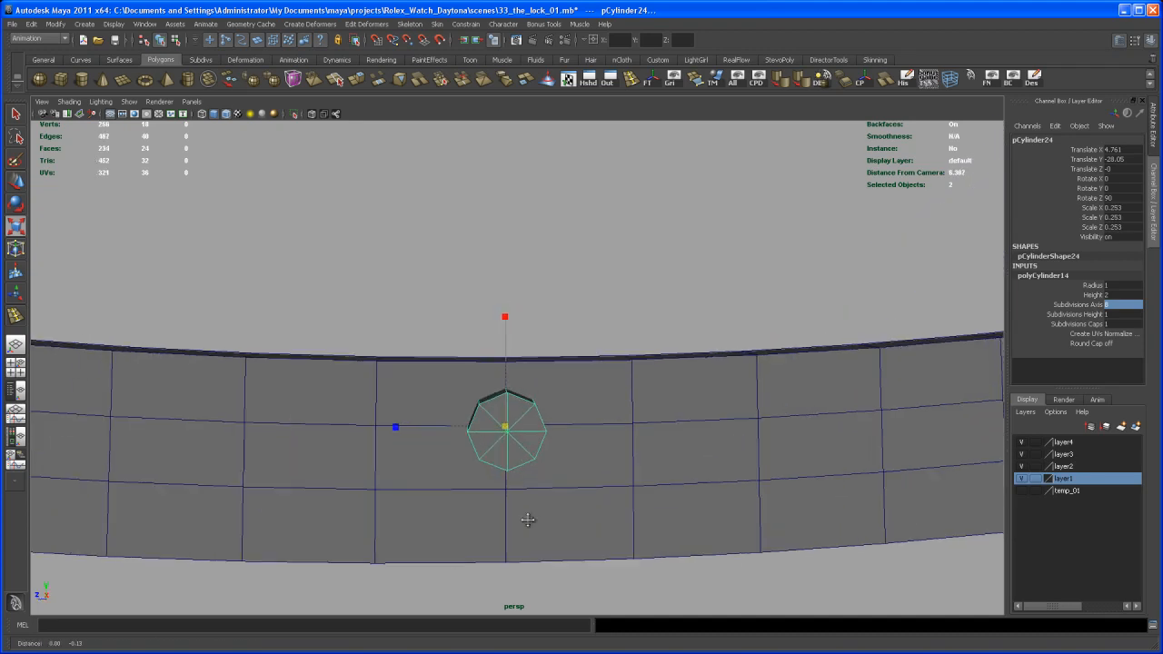
alt+drag(536, 512, 516, 391)
alt+drag(553, 436, 636, 441)
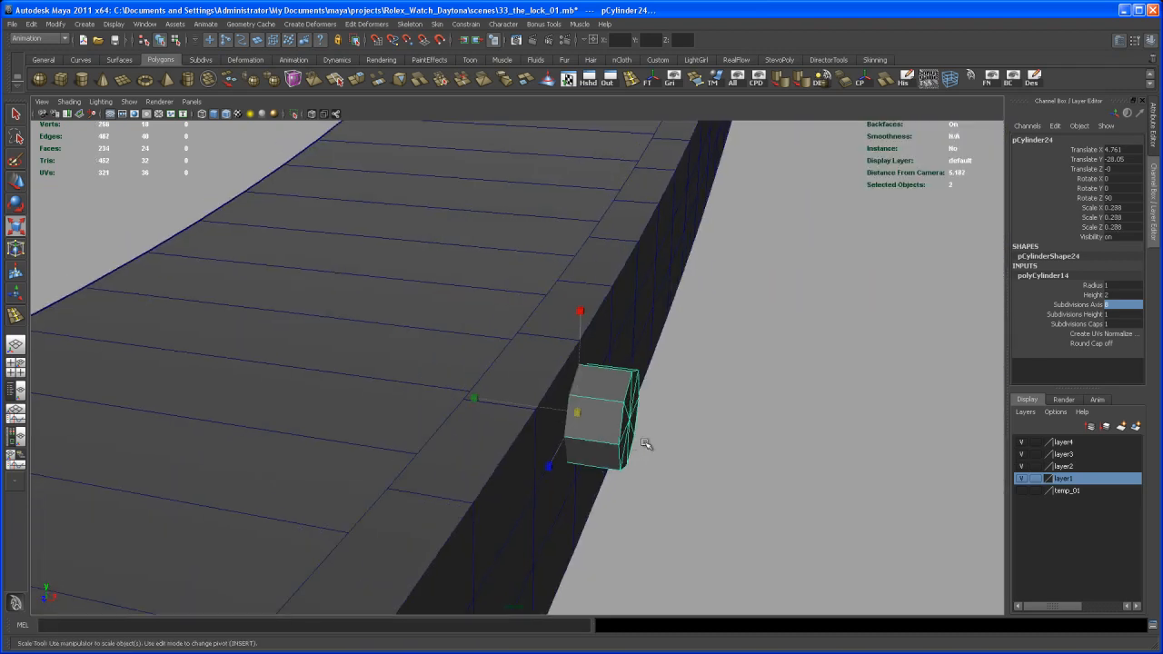
Move the cylinder along X to about 5.96, clear of the lock piece, and delete the faces of both end caps
key(w)
drag(510, 400, 736, 447)
alt+drag(732, 446, 672, 442)
right_drag(717, 418, 660, 402)
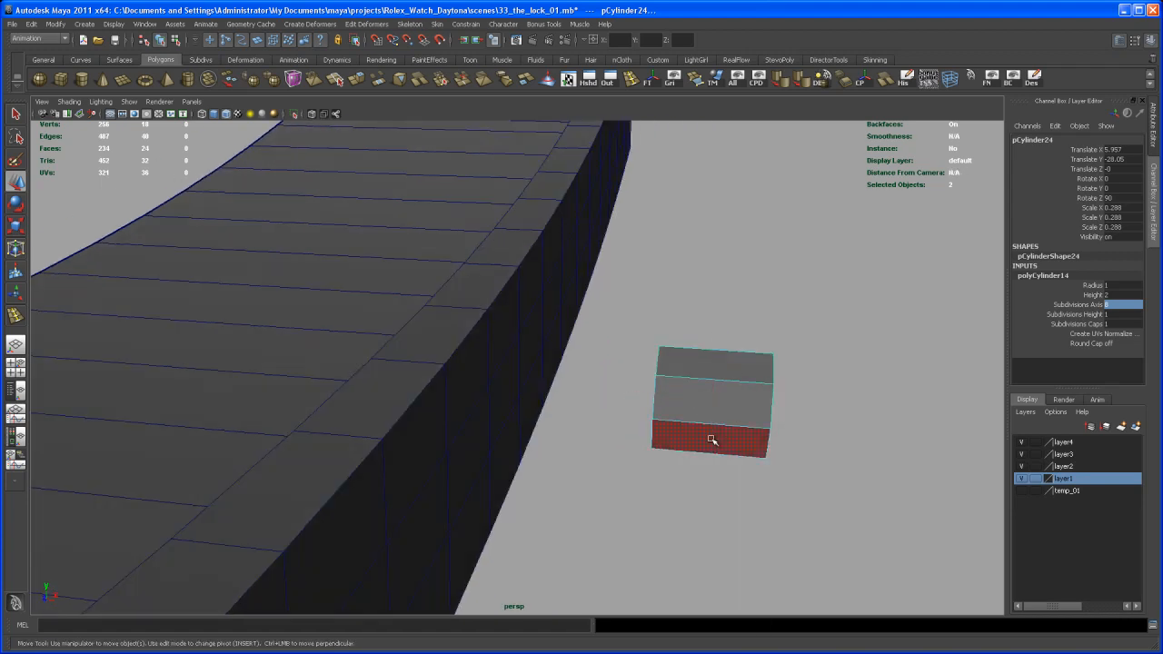
drag(625, 302, 807, 506)
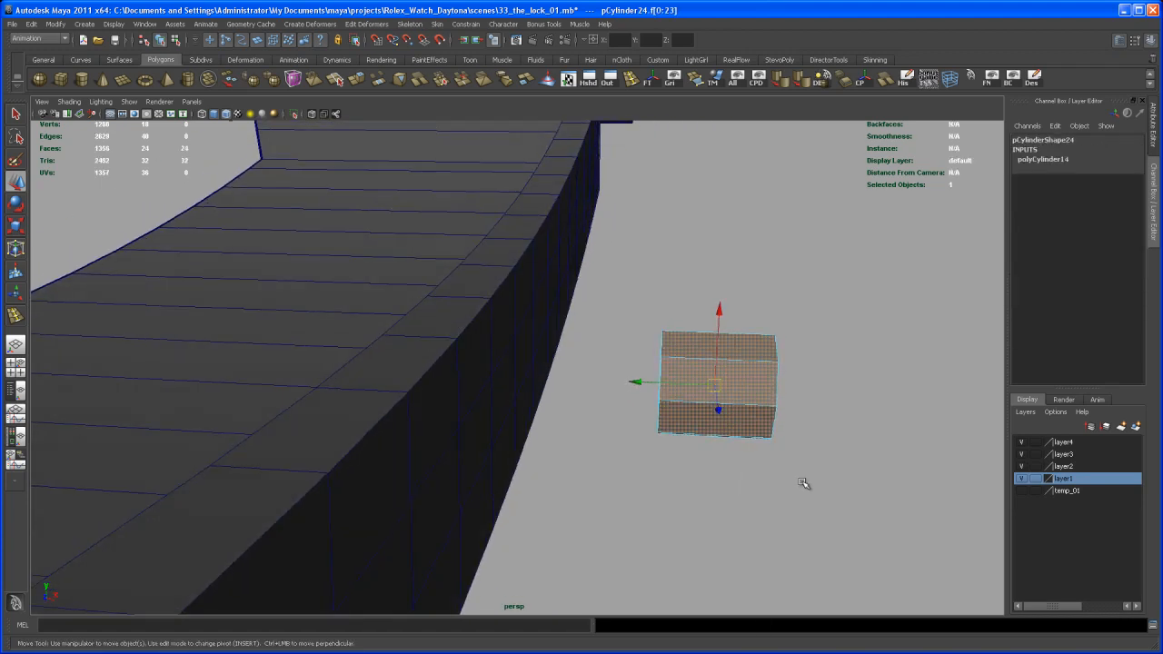
ctrl+drag(727, 238, 700, 510)
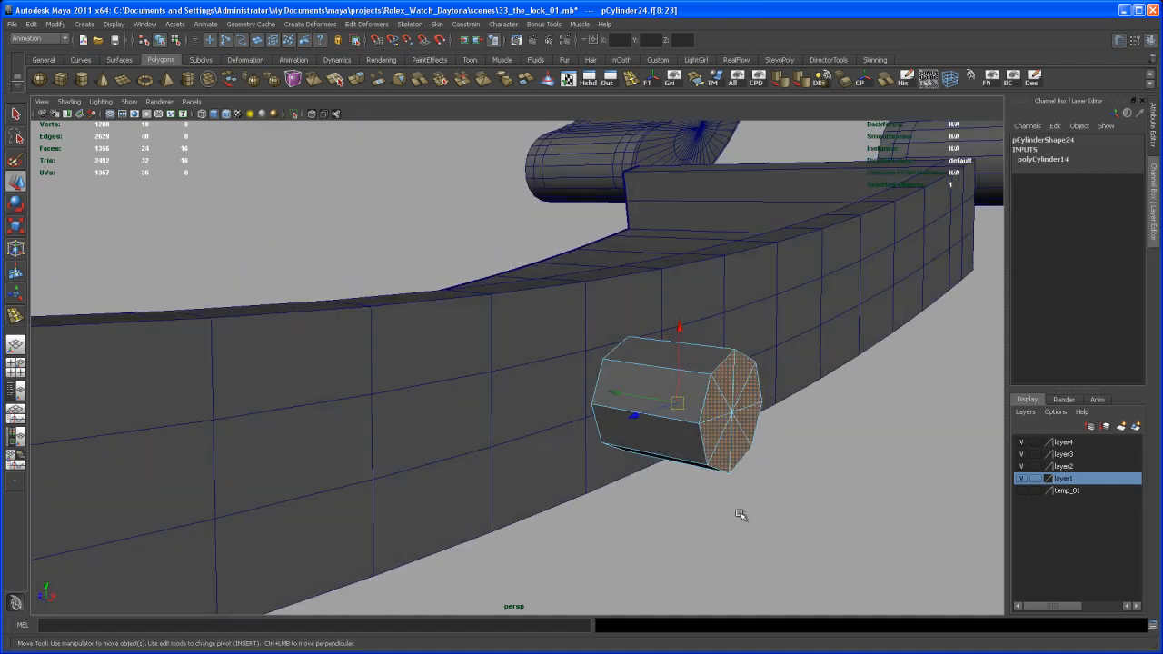
key(Delete)
Move the open octagonal tube along X back into the side wall of the lock piece
right_drag(670, 402, 685, 396)
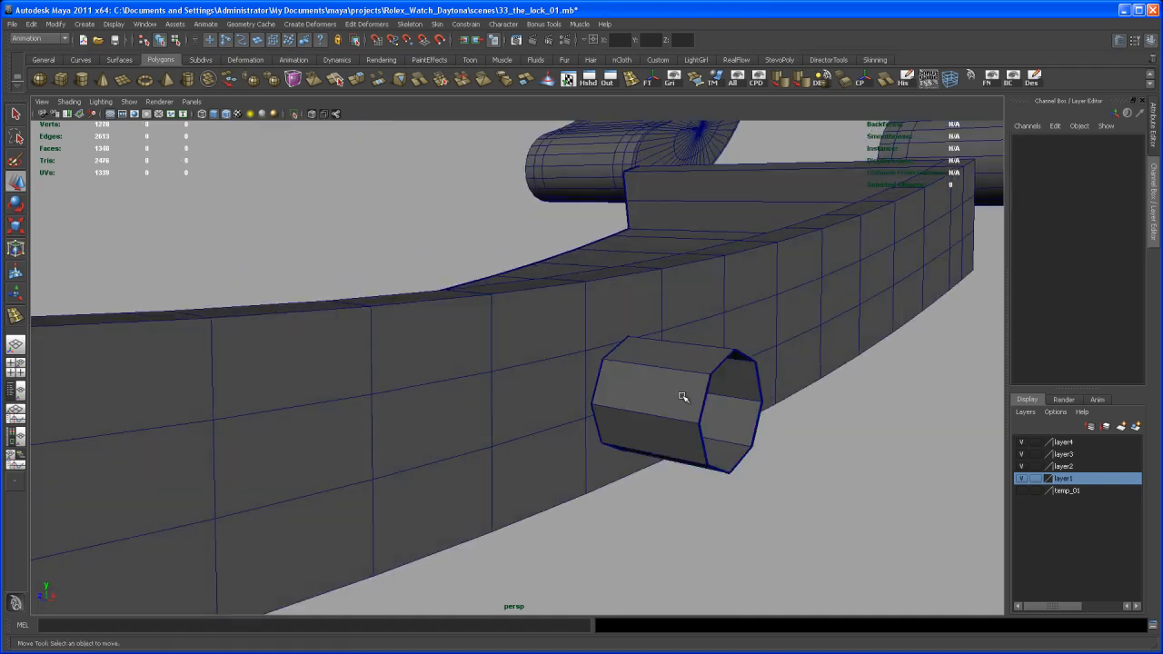
alt+drag(670, 426, 651, 415)
click(659, 427)
alt+drag(667, 473, 715, 446)
drag(639, 413, 396, 392)
alt+drag(414, 437, 463, 498)
alt+middle_drag(514, 507, 558, 494)
Snap the tube's outer ring of vertices along X to the outer face of the lock piece's side wall
right_drag(552, 403, 534, 406)
alt+drag(563, 451, 571, 447)
drag(634, 325, 576, 439)
alt+drag(584, 519, 563, 499)
drag(530, 418, 563, 323)
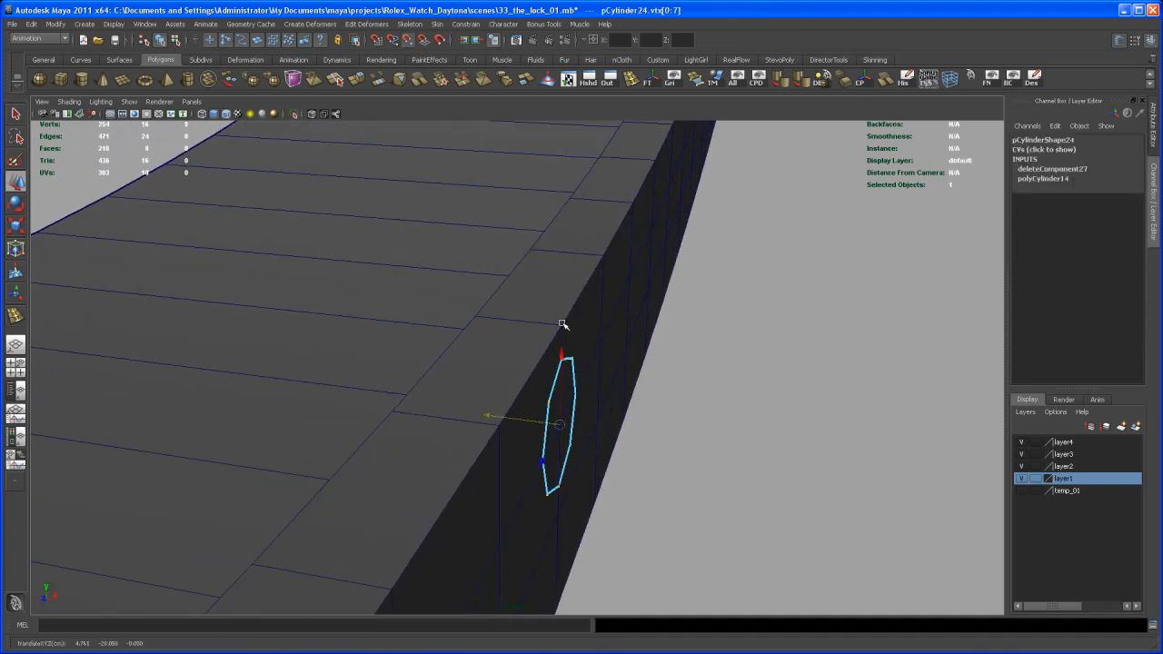
Snap the tube's inner ring of vertices along X to the inner face of the side wall
mouse_move(556, 463)
alt+mouse_down()
mouse_move(569, 457)
mouse_move(543, 445)
alt+mouse_up()
drag(405, 338, 476, 491)
alt+drag(476, 496, 479, 518)
drag(386, 421, 389, 423)
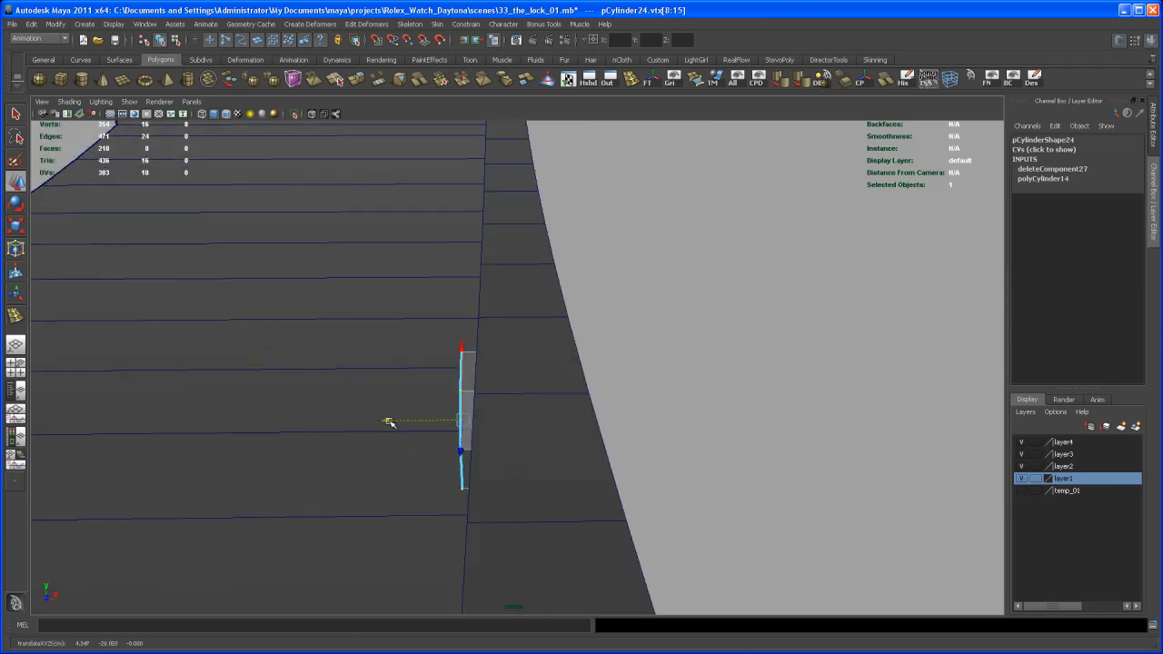
middle_click(479, 318)
alt+drag(560, 397, 546, 450)
click(573, 259)
alt+drag(573, 260, 546, 289)
alt+drag(627, 321, 641, 342)
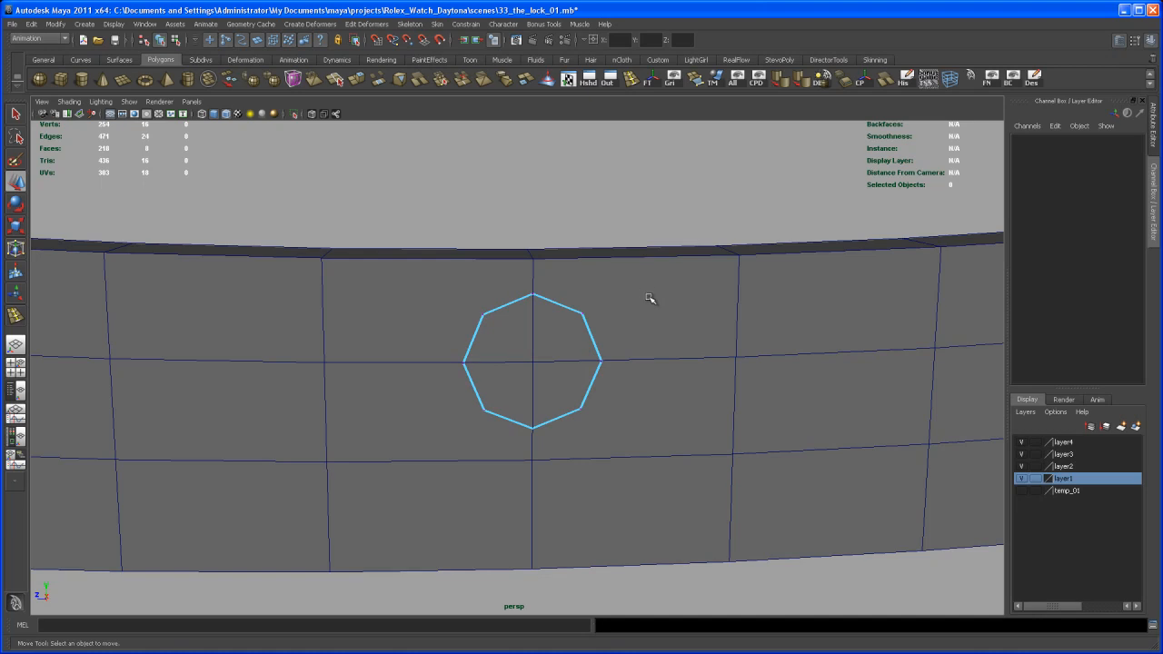
Insert an edge loop on the lock piece's outer side face just above the octagon and set its weight to 0.82
right_drag(651, 290, 686, 271)
click(631, 80)
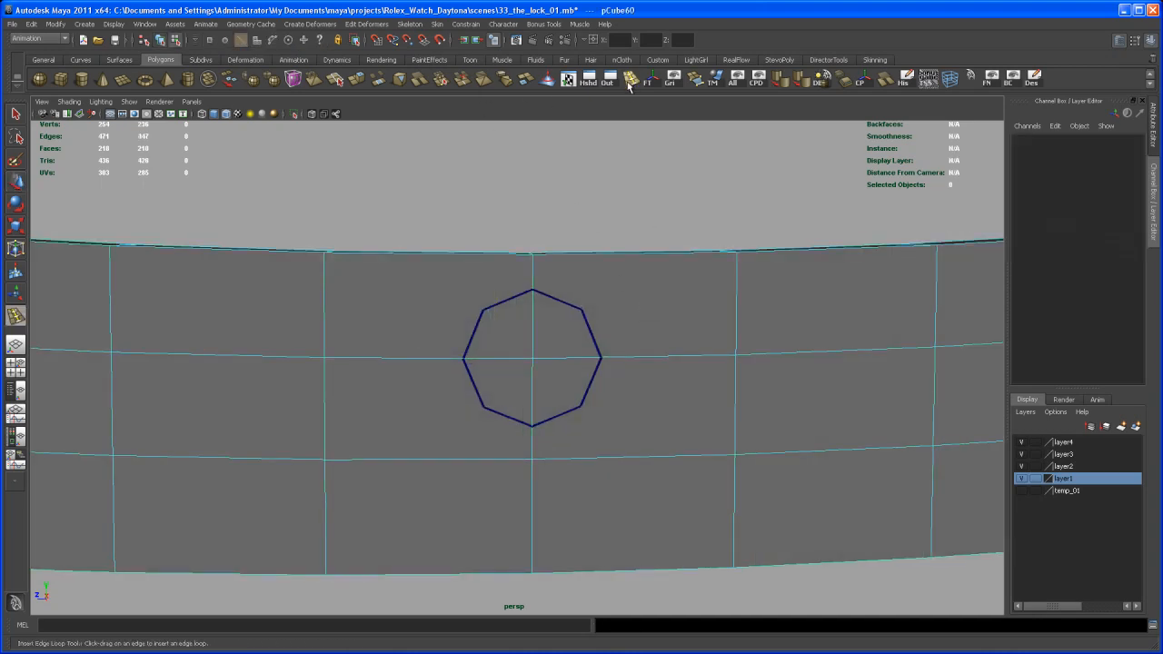
drag(535, 278, 538, 278)
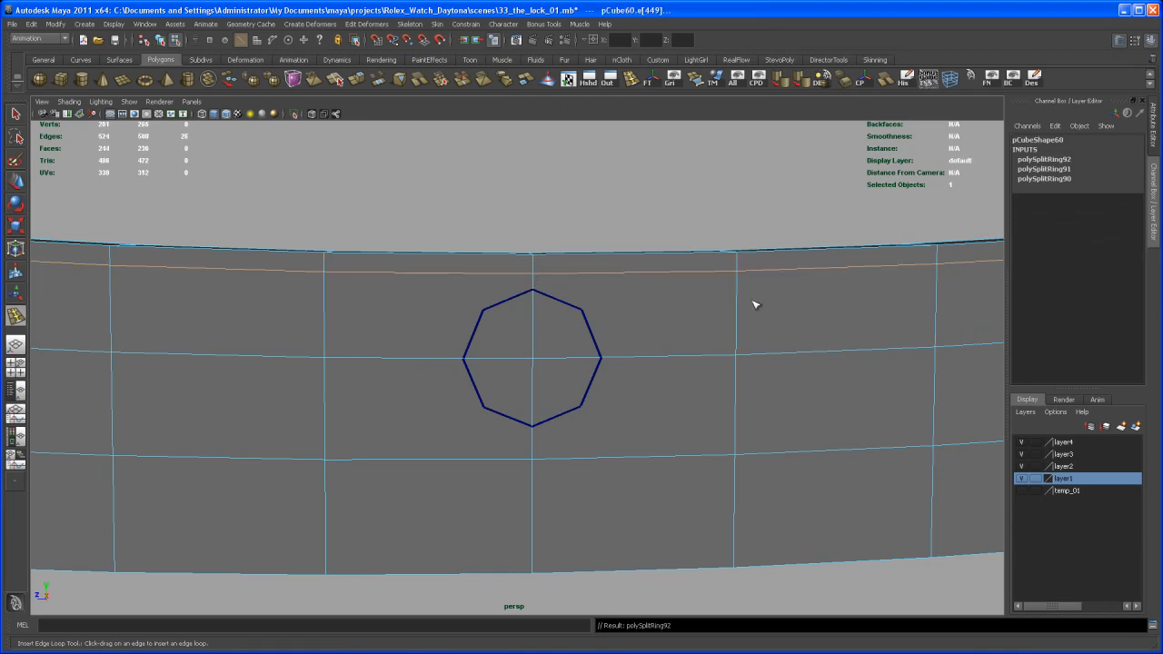
key(q)
click(1044, 159)
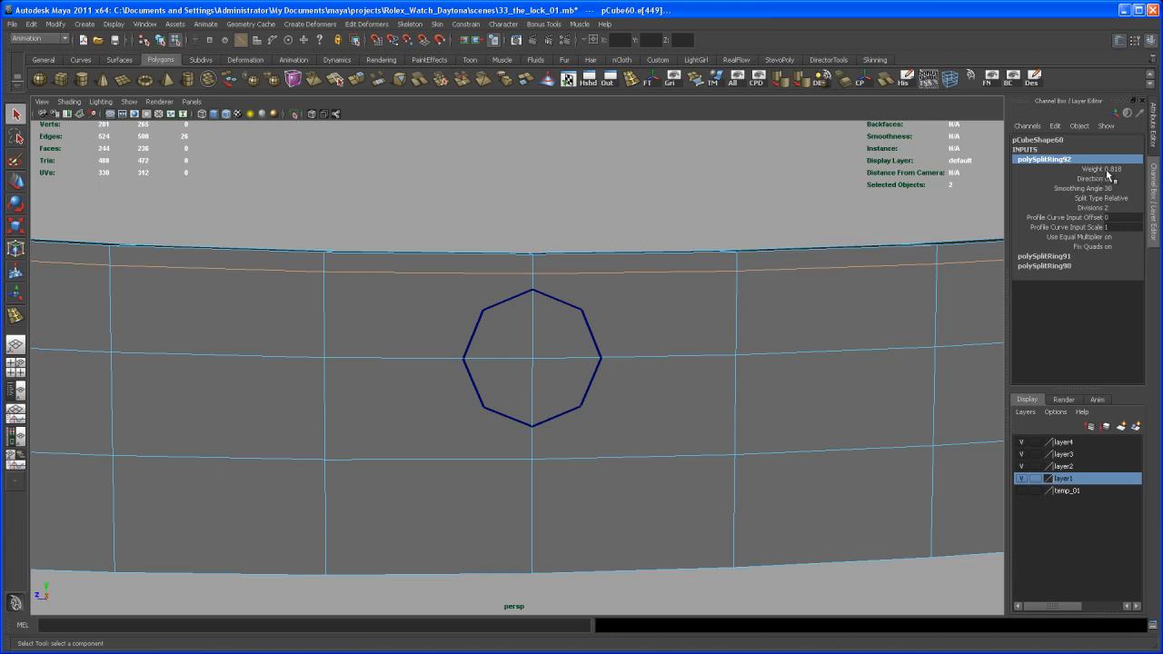
click(1123, 170)
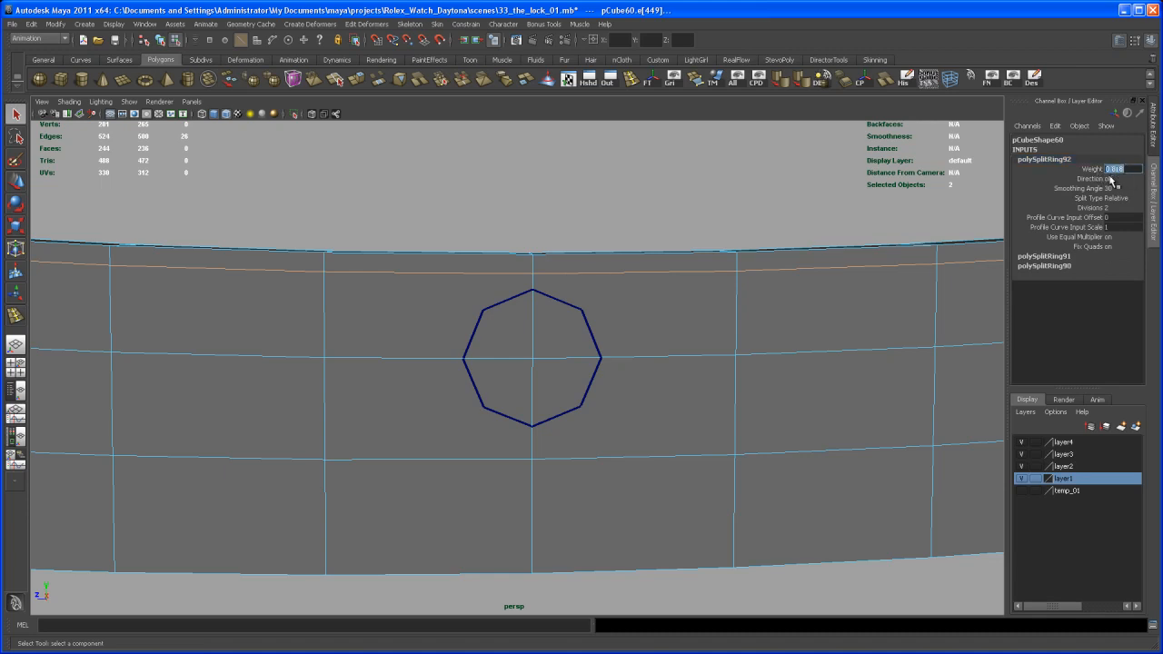
key(BackSpace)
text(.82)
key(Return)
Insert a matching edge loop above the octagon on the inner side of the wall and set its weight to 0.82
alt+drag(724, 320, 655, 393)
click(649, 82)
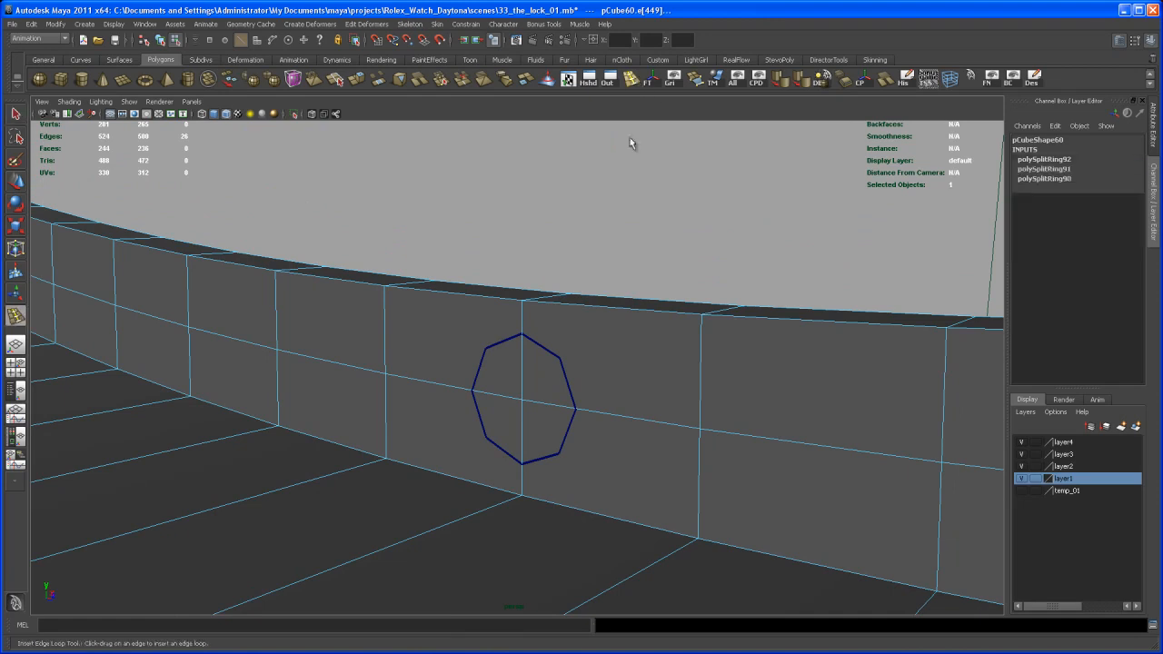
click(524, 315)
key(q)
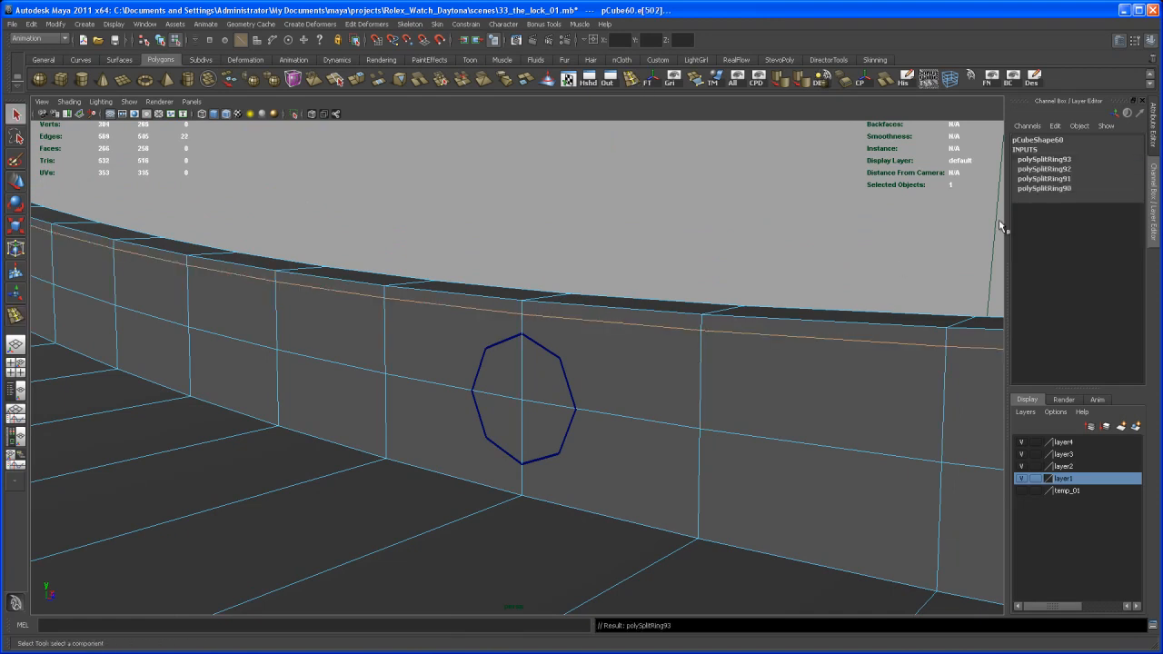
click(1070, 160)
click(1125, 168)
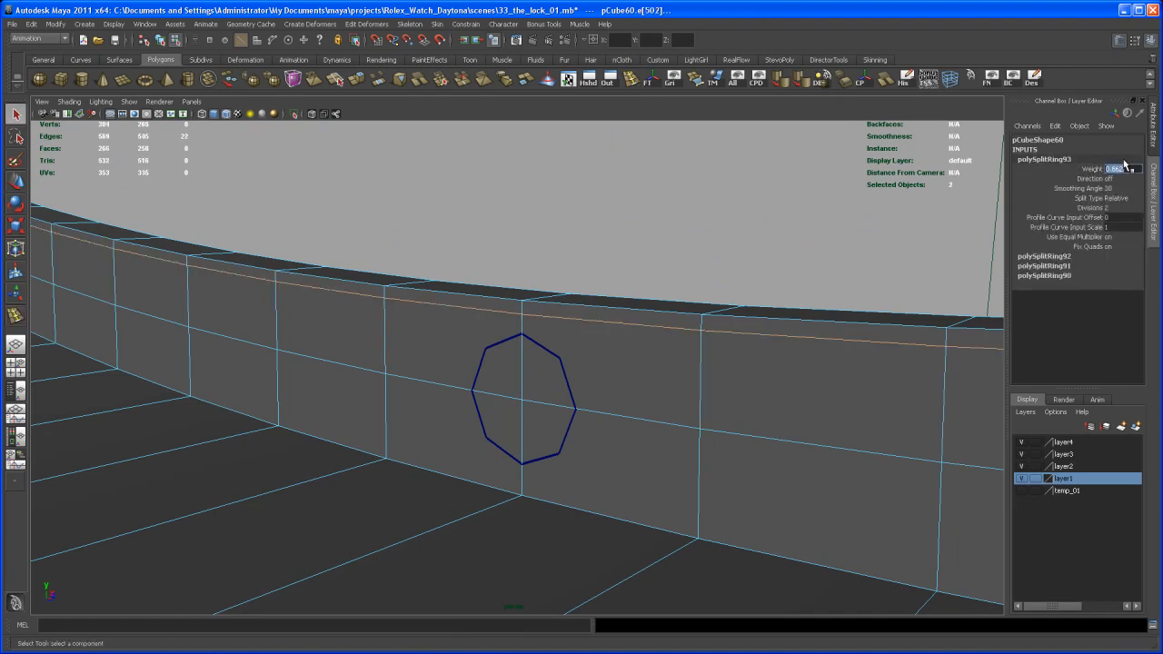
key(Return)
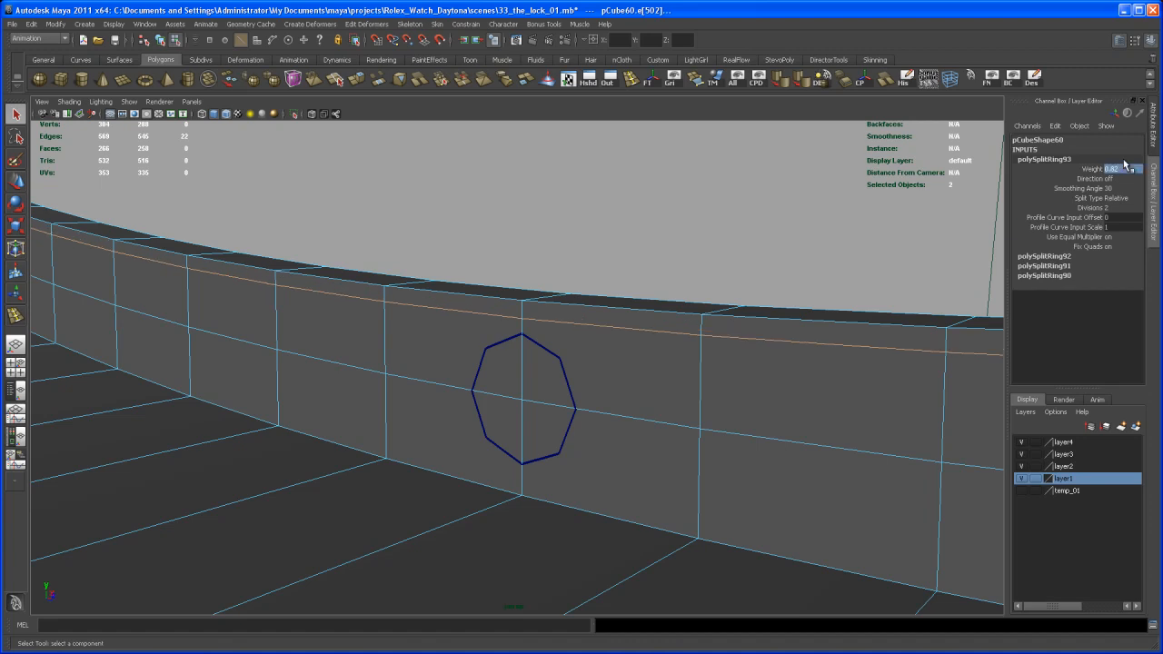
Insert an edge loop on the lock piece's outer side face just below the octagon and set its weight to 0.18
alt+drag(724, 360, 618, 436)
click(628, 77)
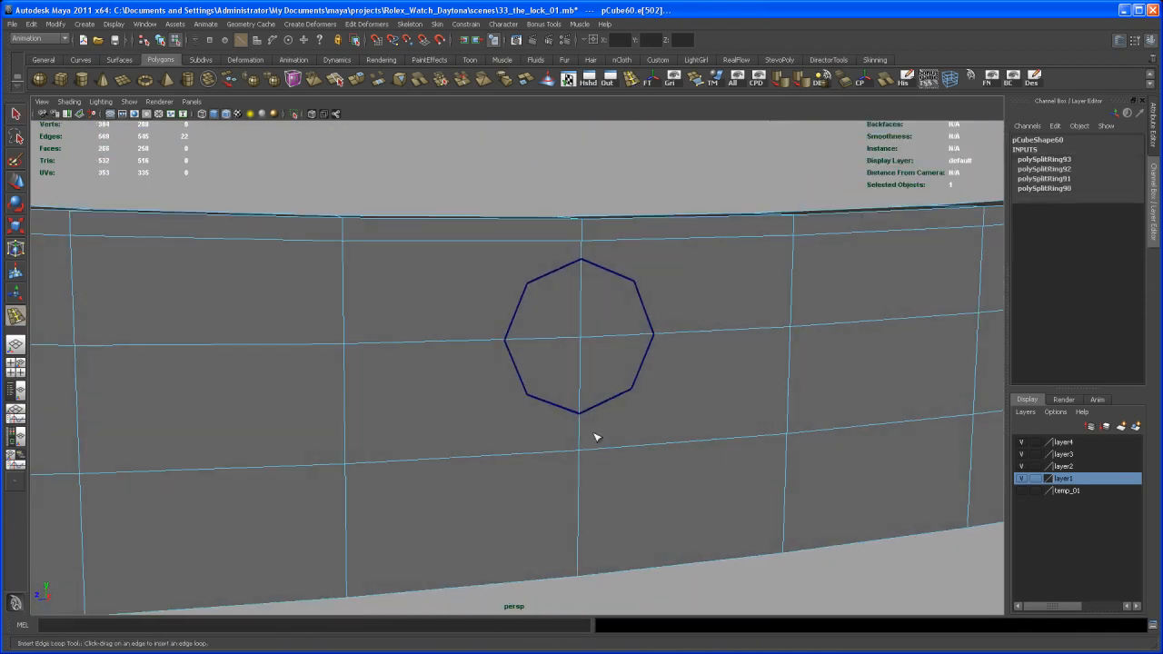
click(584, 438)
alt+drag(654, 446, 725, 418)
key(q)
alt+right_drag(725, 418, 712, 420)
alt+middle_drag(712, 421, 735, 398)
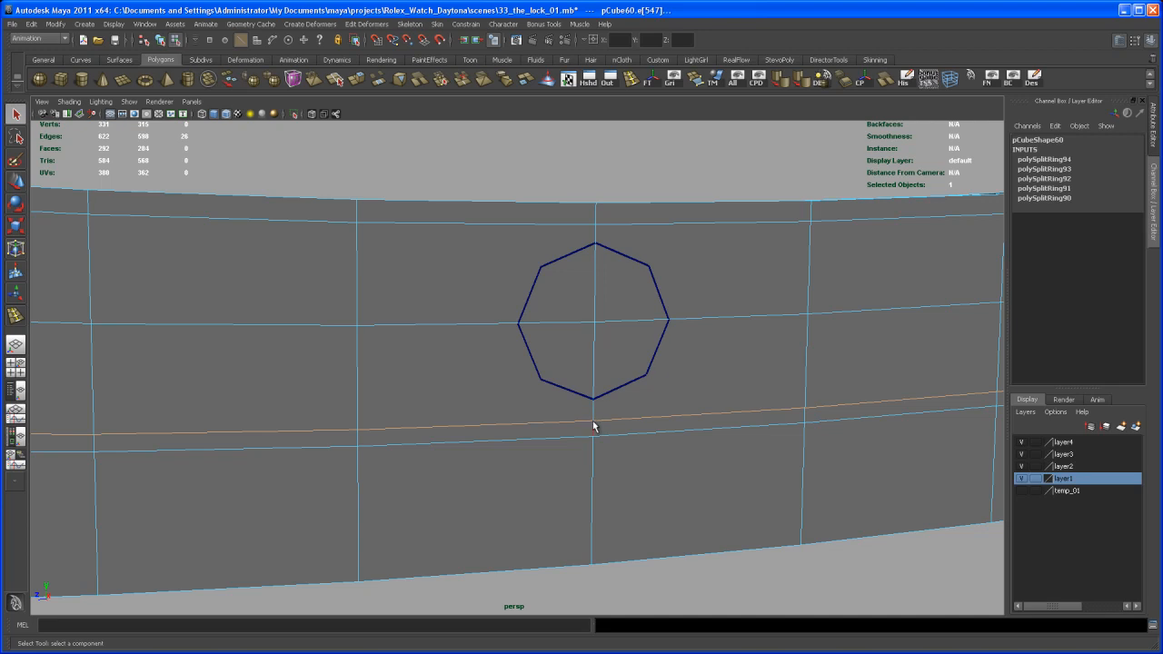
click(1059, 159)
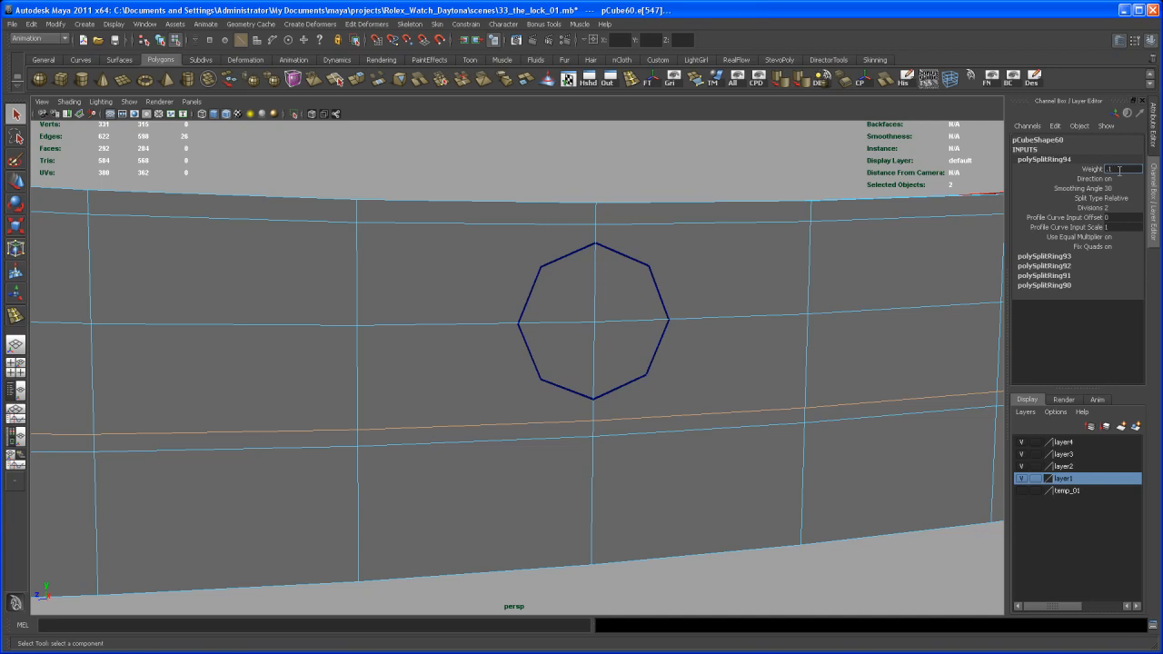
key(Return)
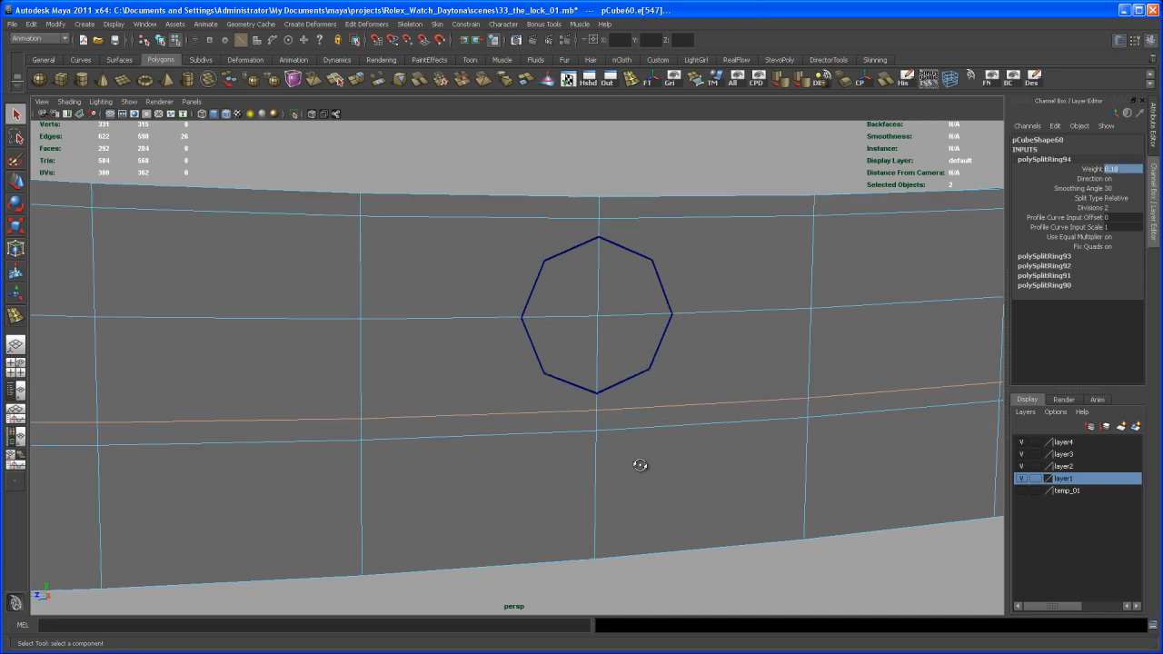
Insert a matching edge loop below the octagon on the inner side of the wall and set its weight to 0.18
alt+drag(633, 459, 826, 465)
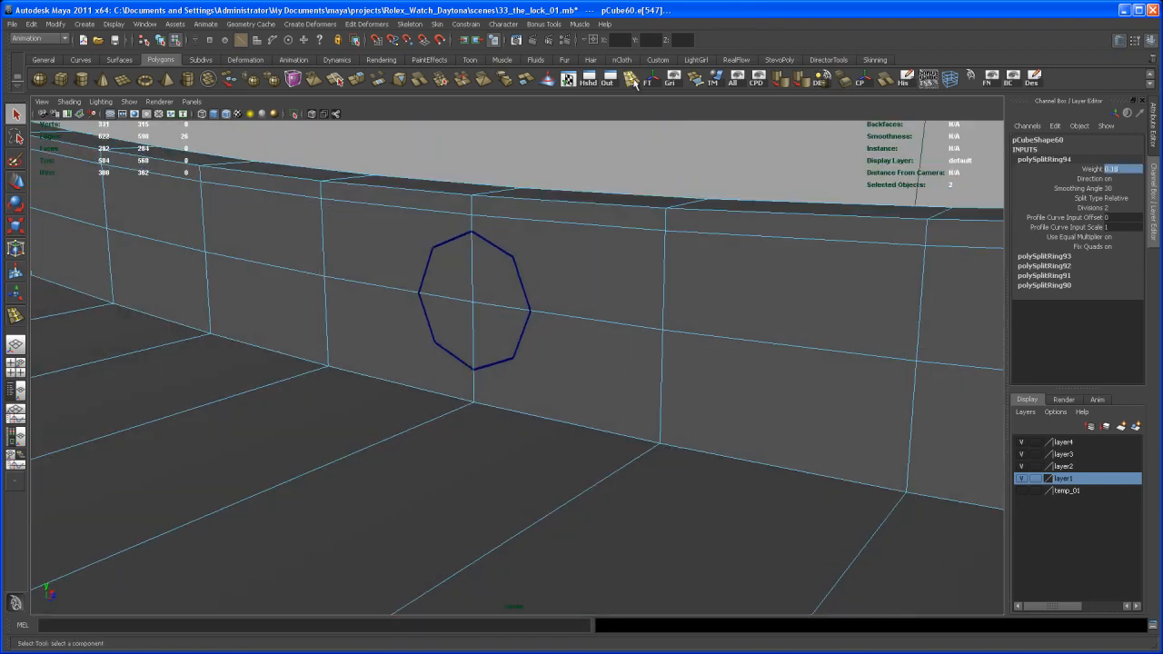
click(633, 78)
click(475, 386)
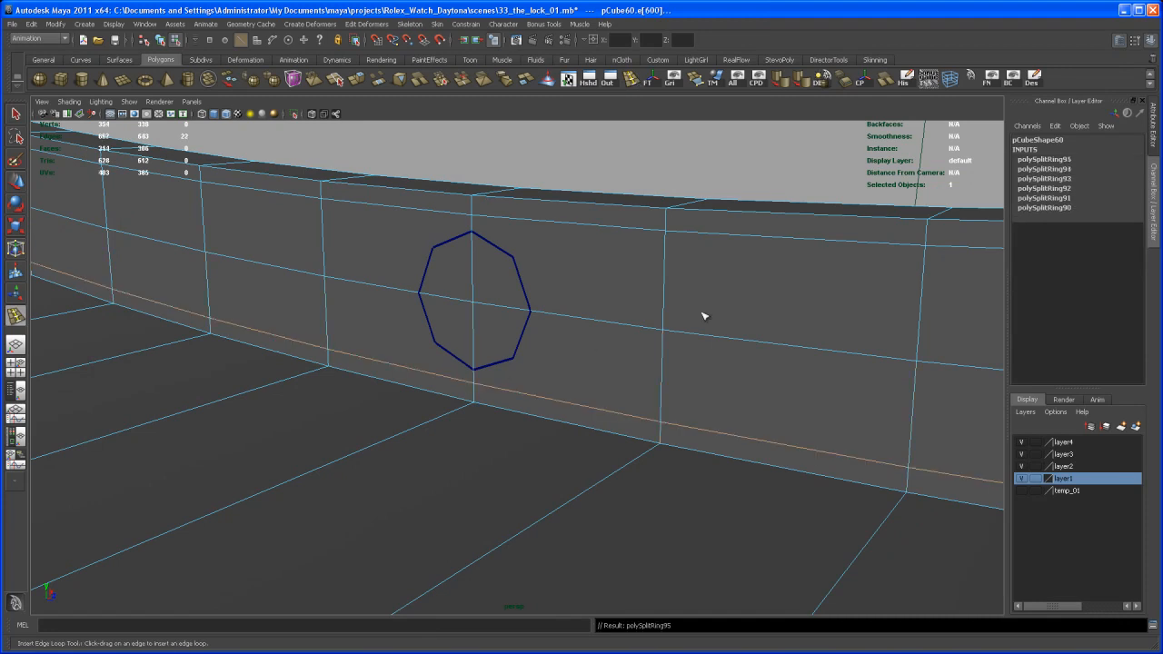
key(q)
click(1054, 159)
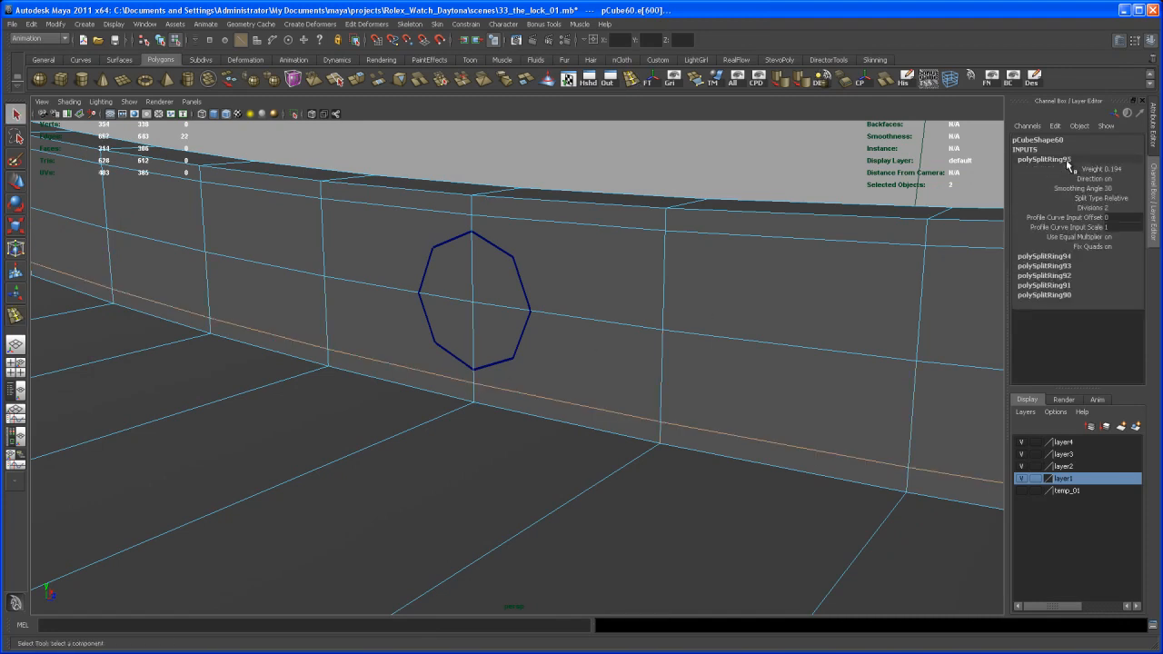
click(1122, 169)
text(.18)
key(Return)
Delete the faces surrounding the octagon on both the outer and inner sides of the wall
alt+drag(762, 347, 540, 382)
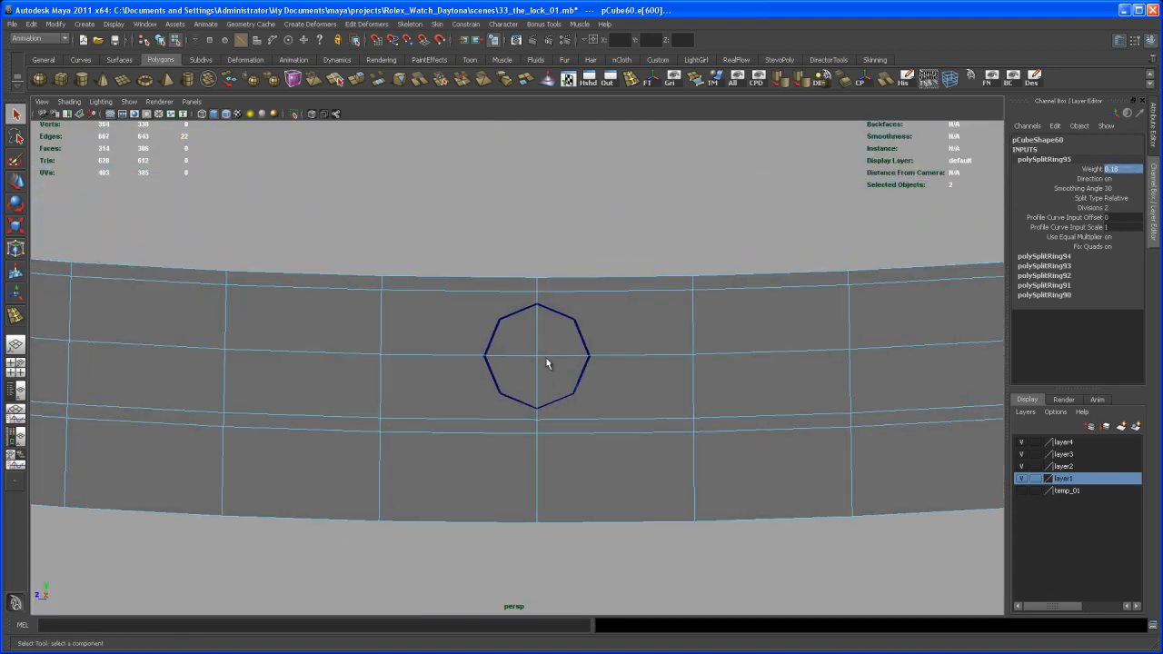
click(588, 288)
alt+drag(588, 288, 539, 332)
right_click(540, 336)
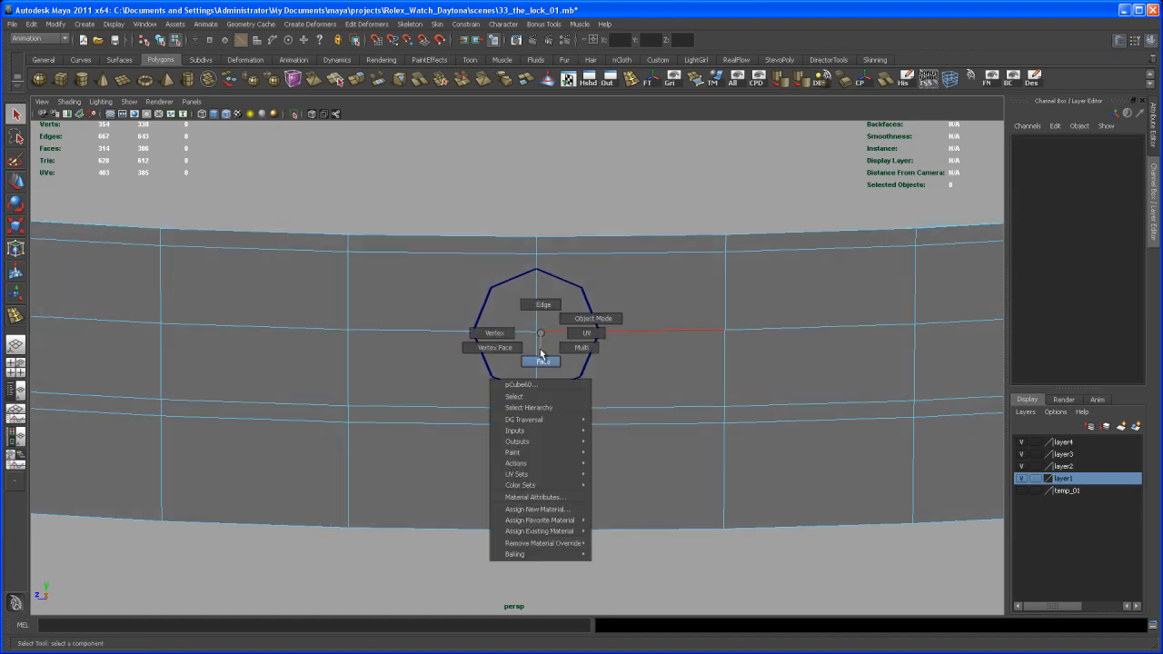
click(544, 361)
drag(518, 297, 598, 392)
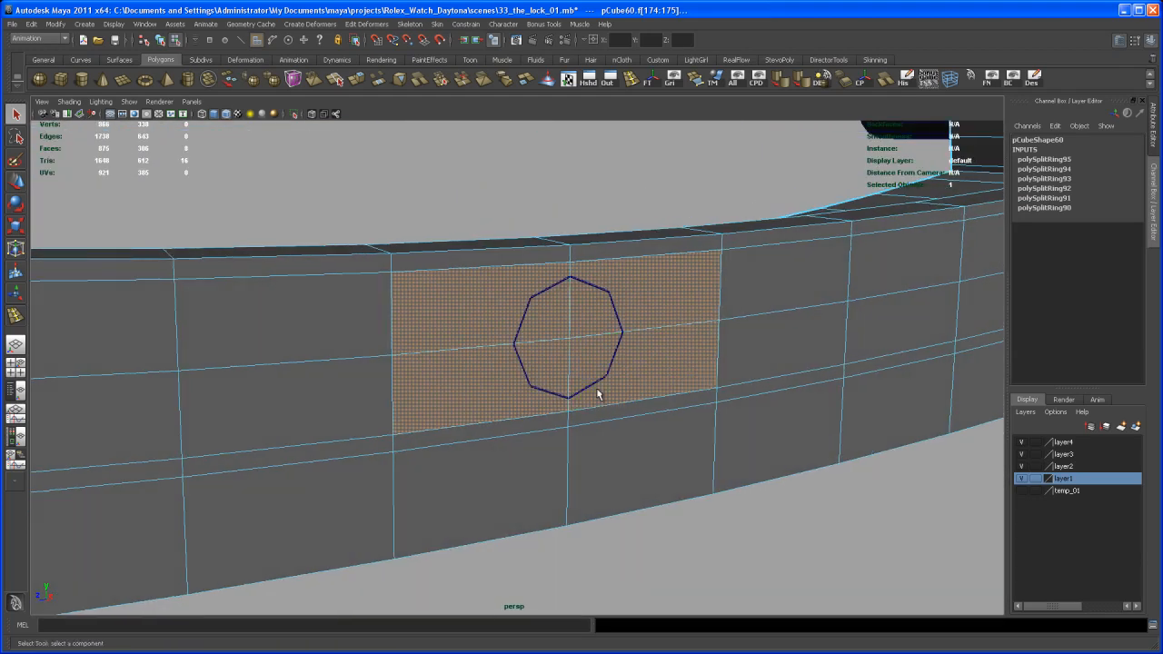
key(Delete)
Combine the octagonal tube and the lock piece into one polygon object
alt+drag(629, 451, 583, 426)
right_drag(552, 365, 601, 349)
alt+drag(575, 443, 548, 453)
alt+right_drag(549, 453, 546, 452)
mouse_move(546, 452)
alt+mouse_down()
mouse_move(564, 480)
mouse_move(565, 452)
mouse_move(516, 428)
mouse_move(539, 437)
alt+mouse_up()
right_click(483, 306)
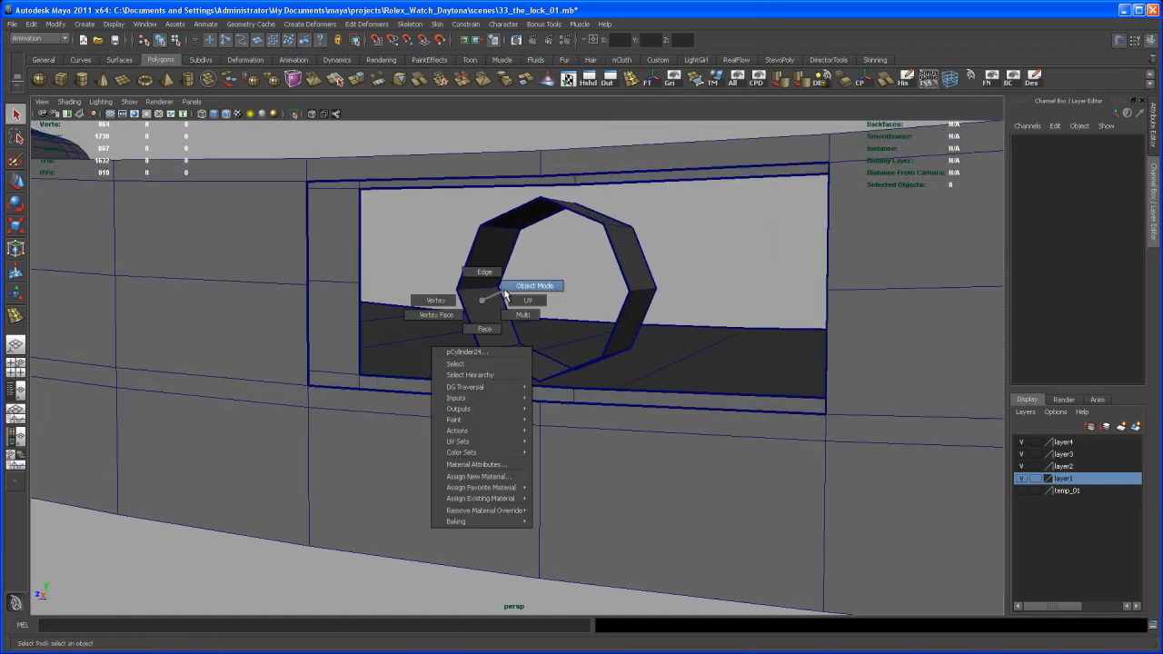
click(494, 323)
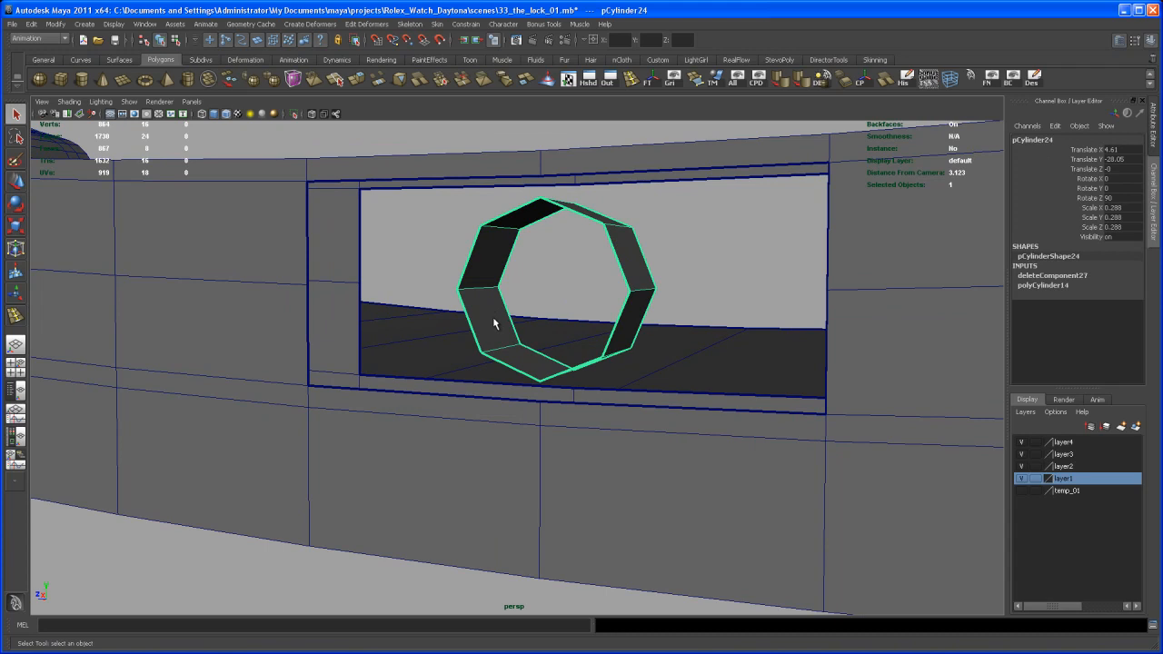
shift+click(529, 508)
alt+drag(537, 506, 518, 447)
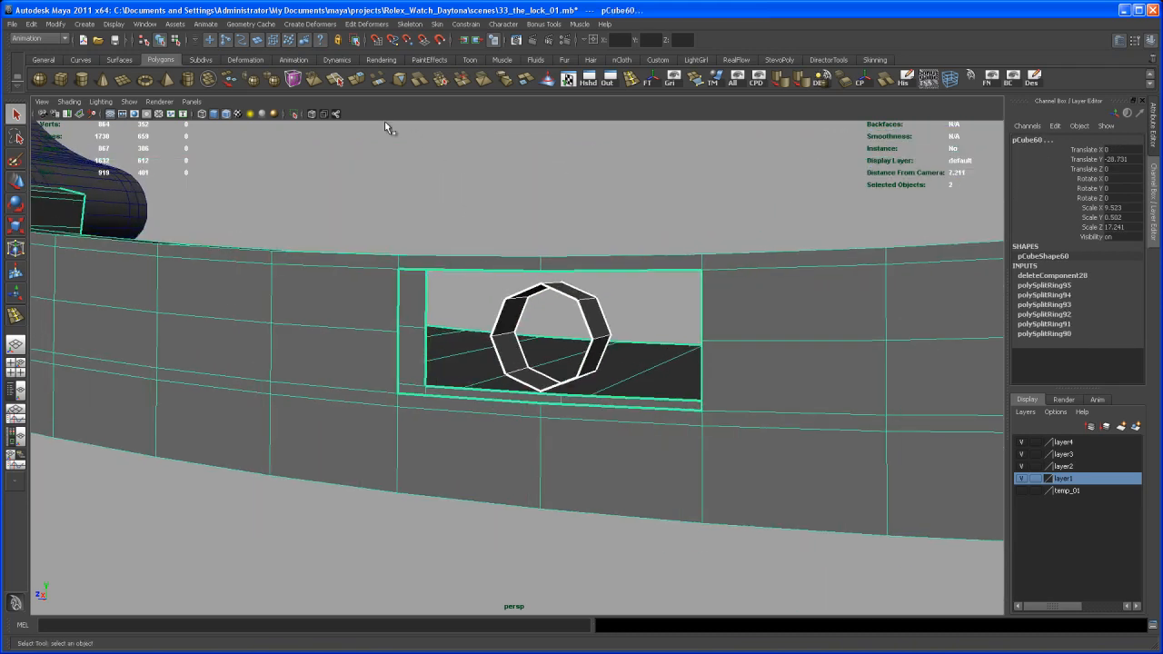
click(207, 78)
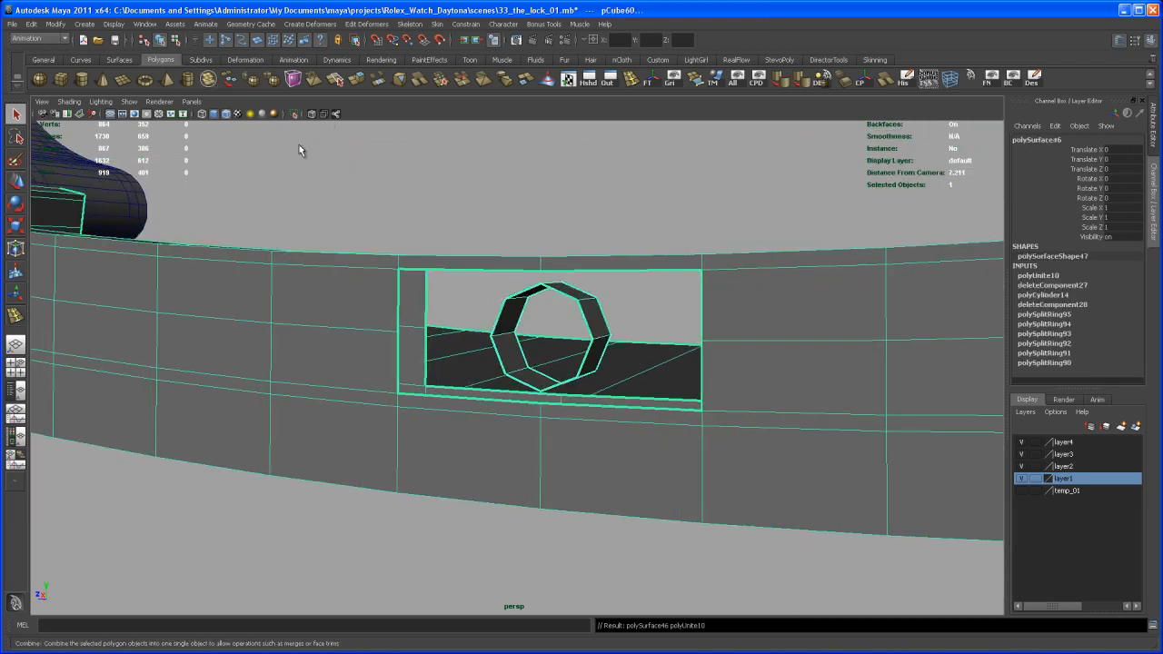
Select the tube's outer border edges together with the border edges of the rectangular opening on the wall's outer face
alt+drag(561, 401, 581, 383)
scroll(599, 458, up, 4)
right_drag(611, 264, 610, 243)
alt+drag(607, 312, 608, 272)
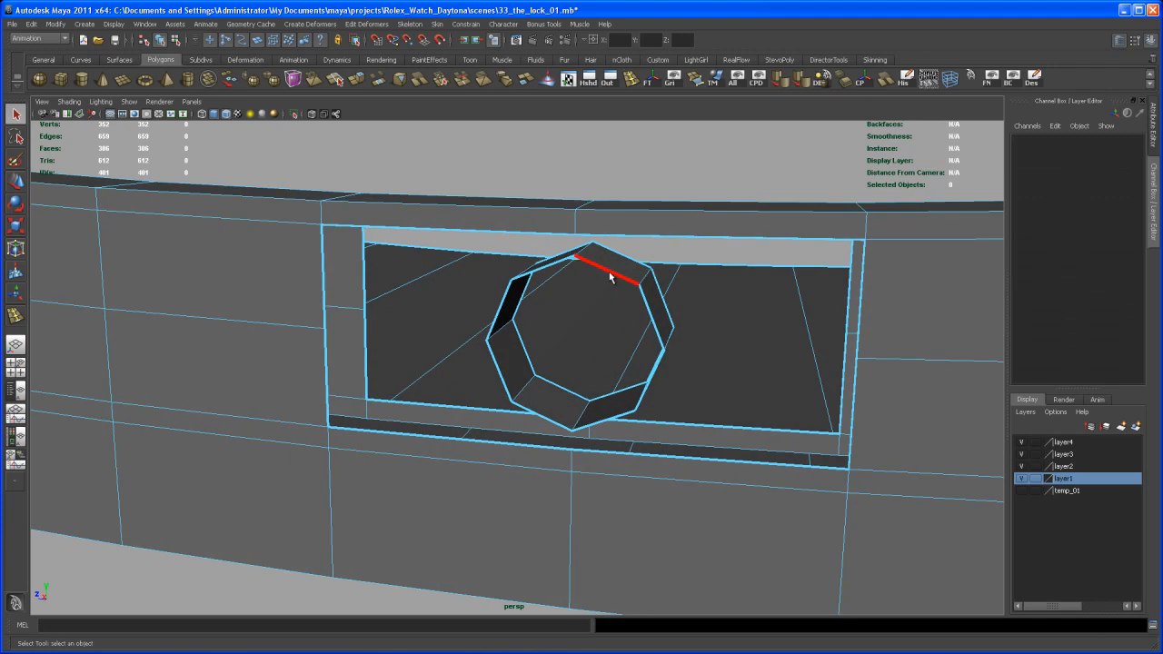
click(609, 271)
alt+drag(590, 321, 609, 296)
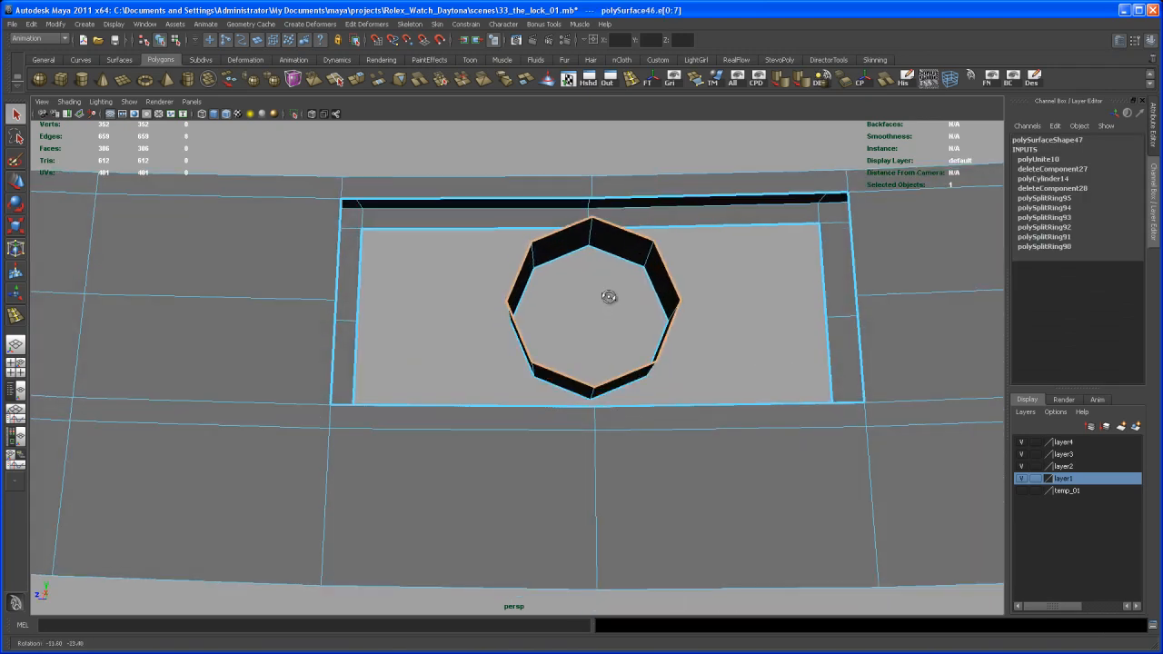
shift+double_click(529, 199)
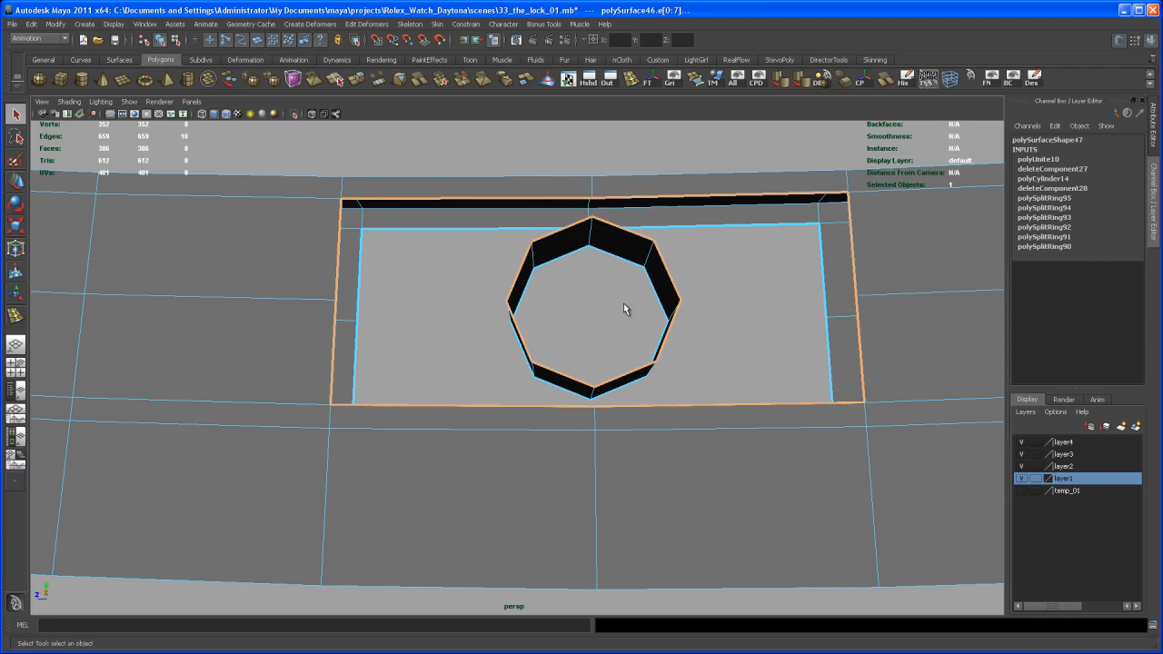
alt+drag(743, 325, 700, 332)
alt+drag(742, 339, 733, 336)
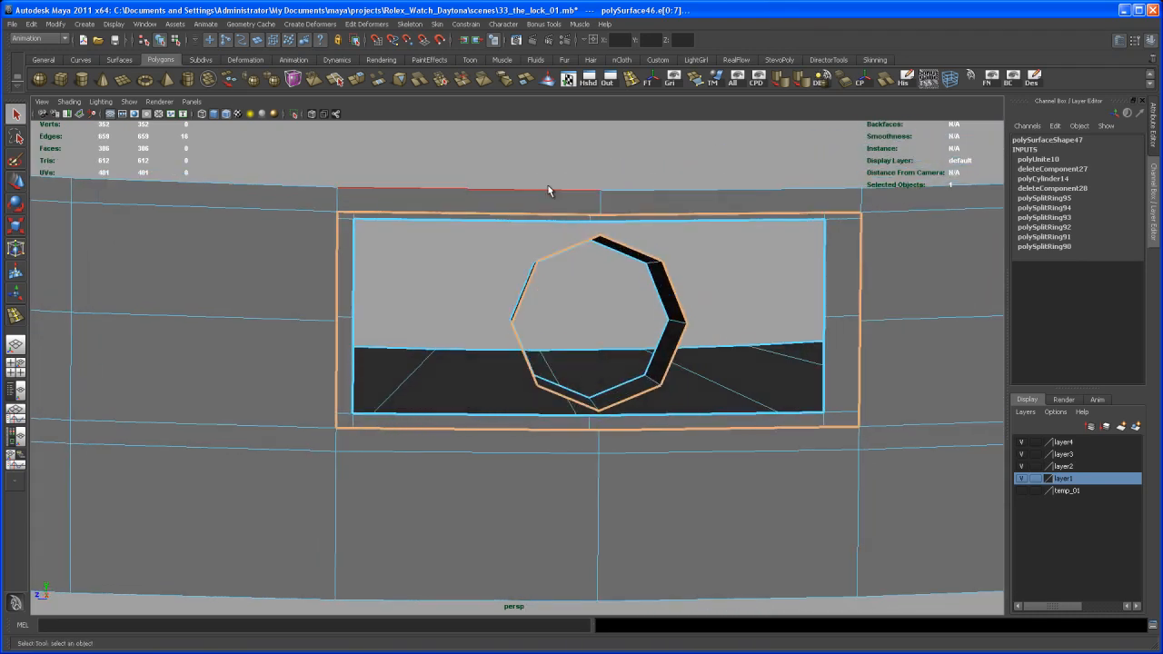
Try to bridge the selected border edges with a linear path and 3 divisions
click(65, 39)
click(50, 62)
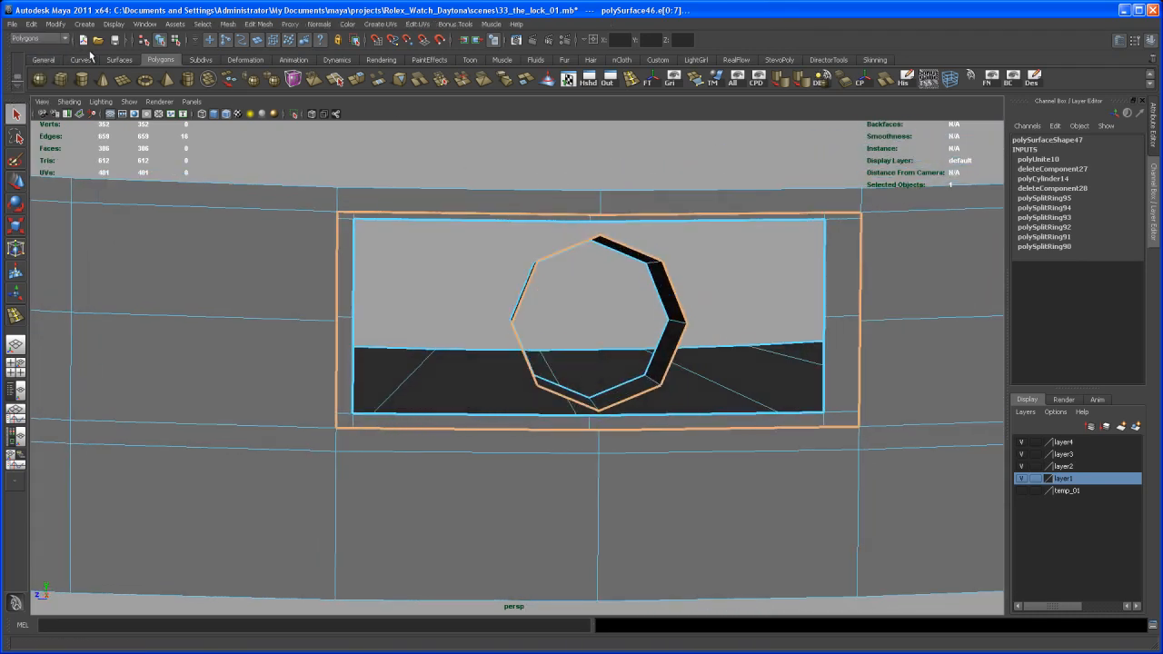
click(259, 24)
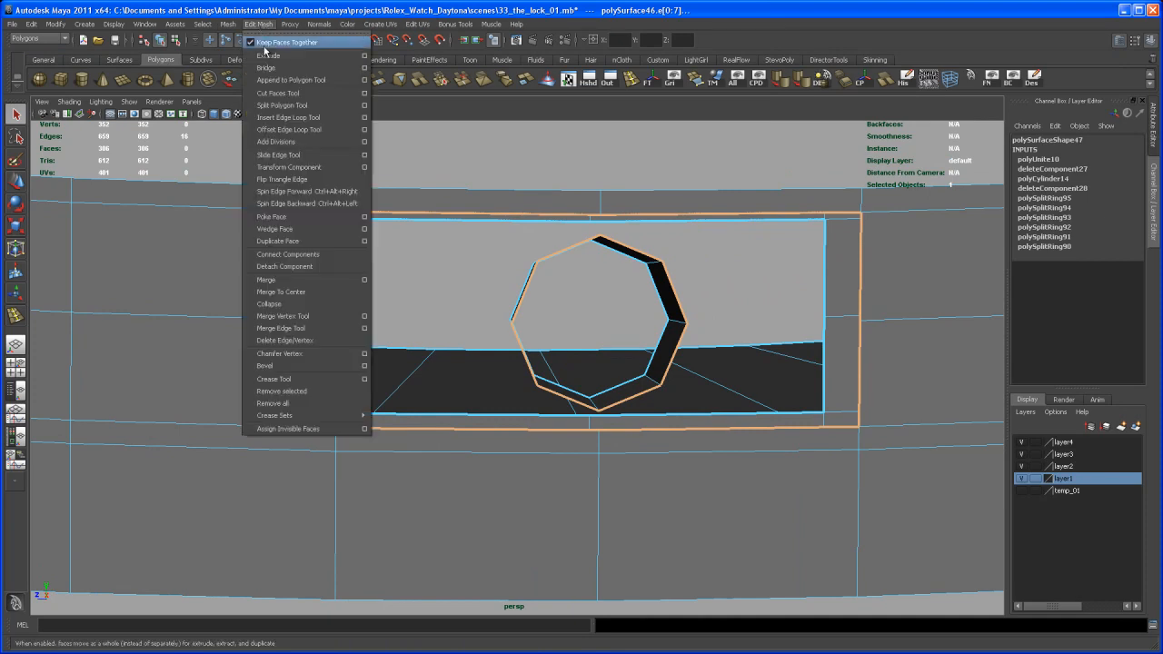
click(365, 68)
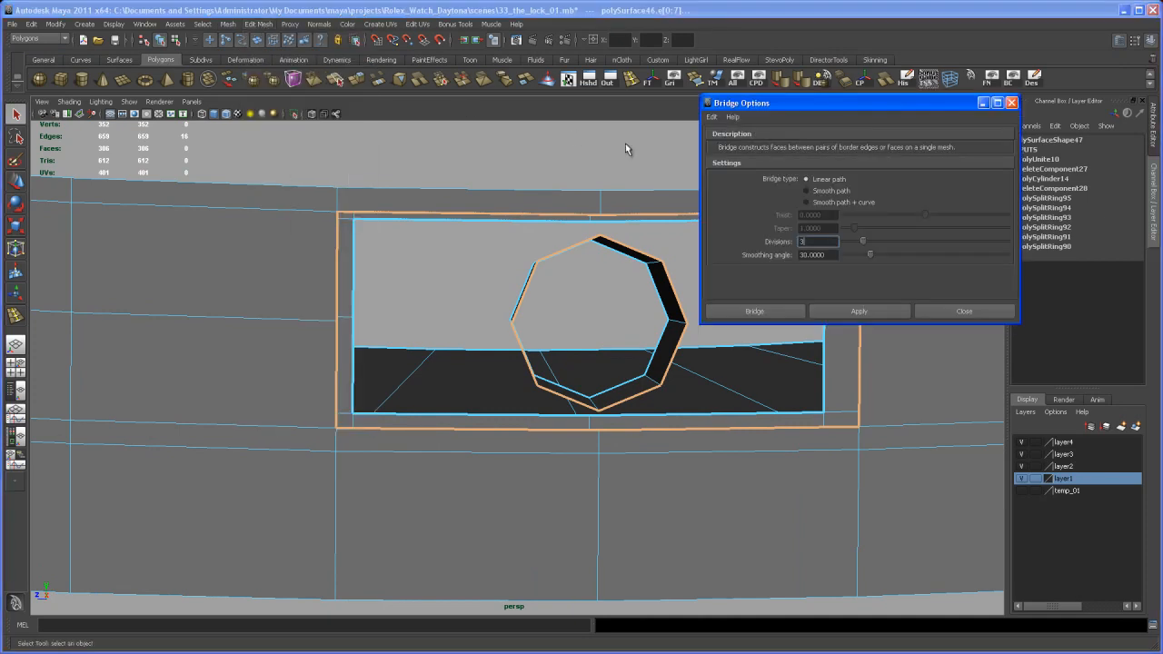
drag(838, 119, 932, 120)
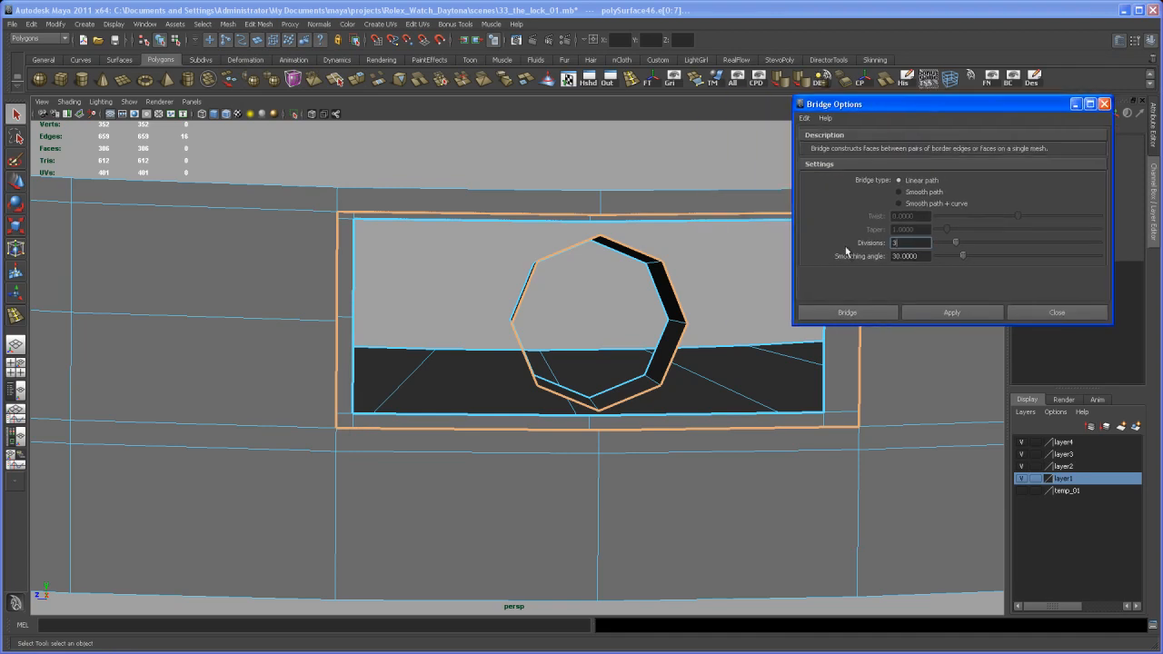
click(949, 313)
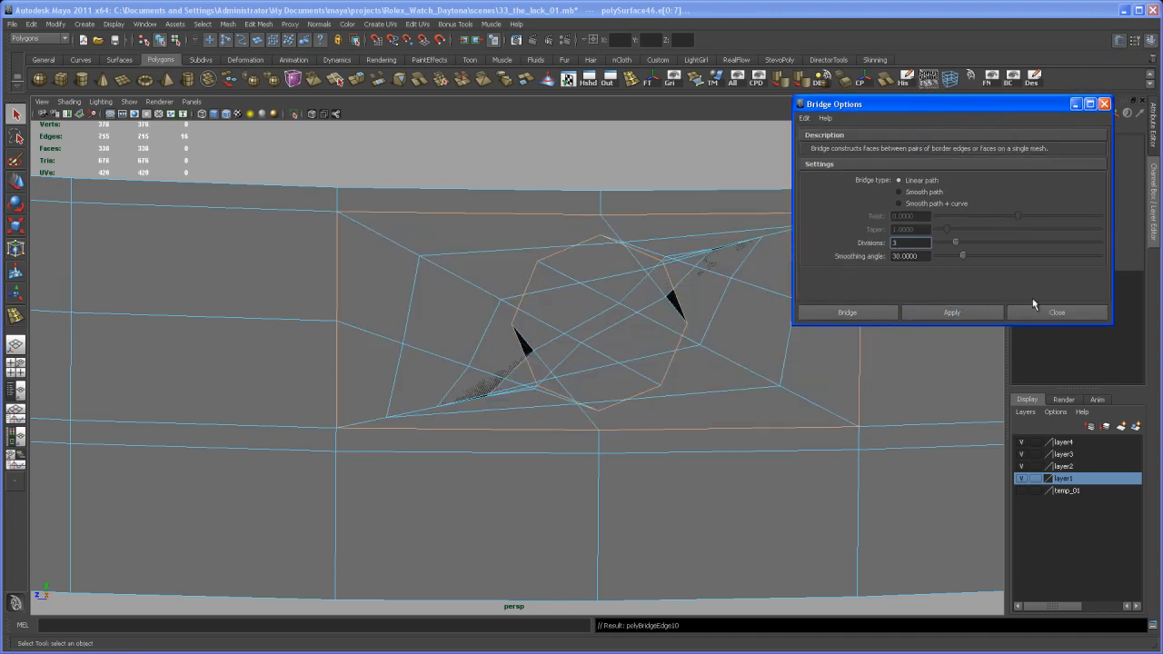
click(1044, 313)
alt+middle_drag(843, 381, 812, 385)
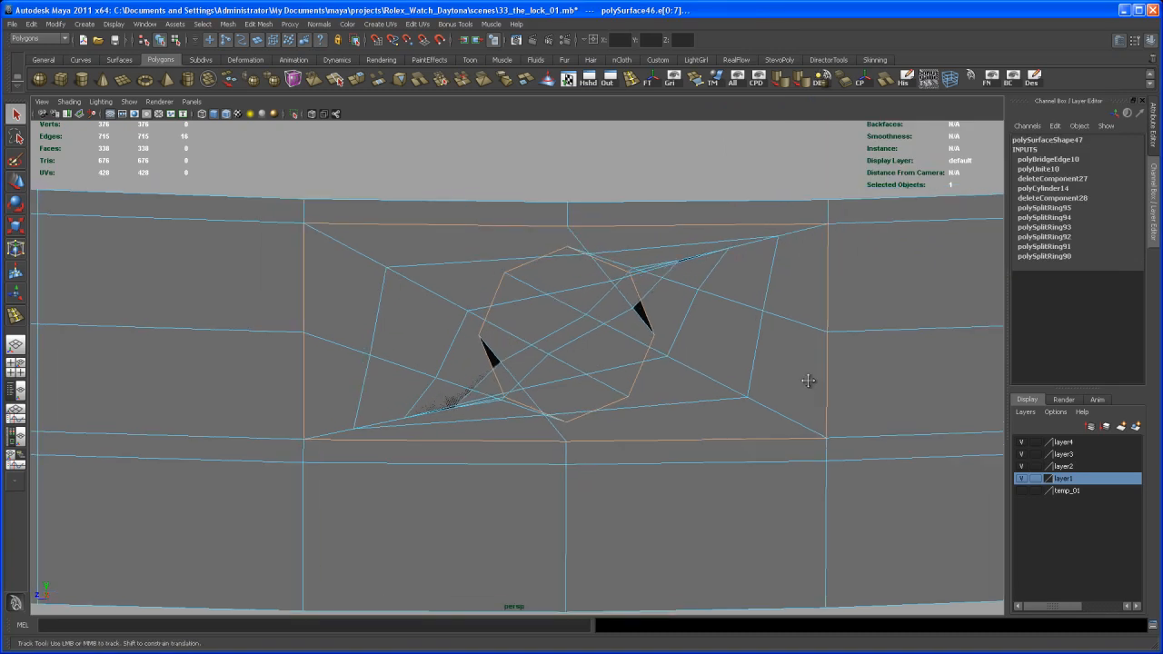
Try to untwist the bridge by setting its Bridge Offset to 11
click(1049, 161)
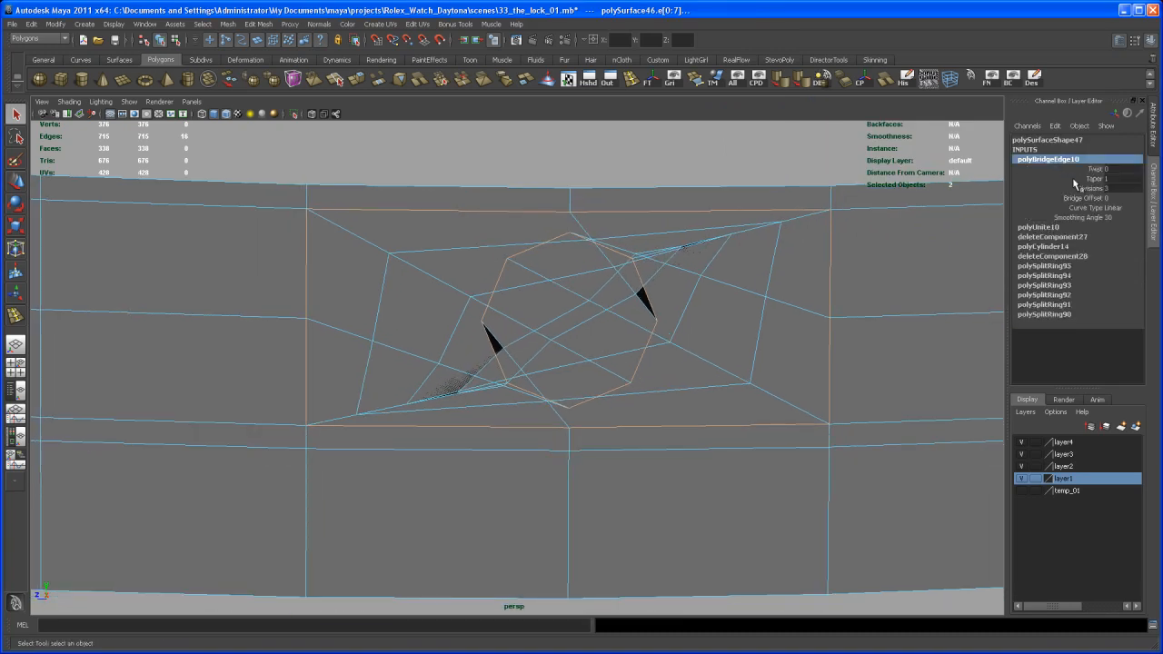
click(1079, 198)
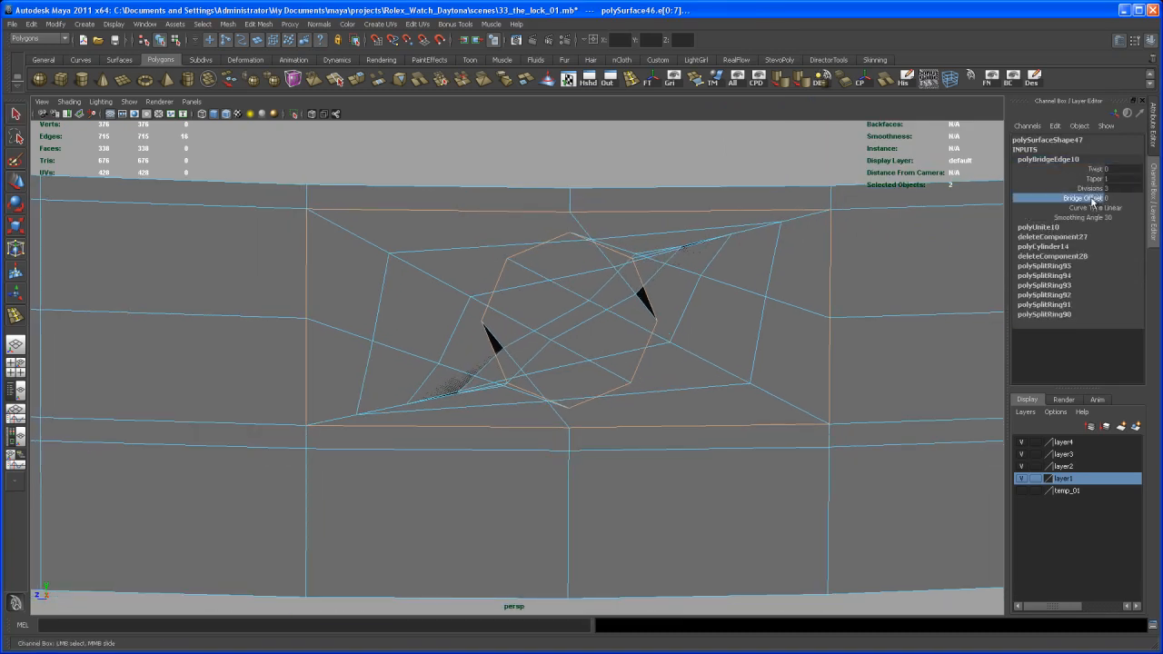
middle_drag(828, 302, 762, 380)
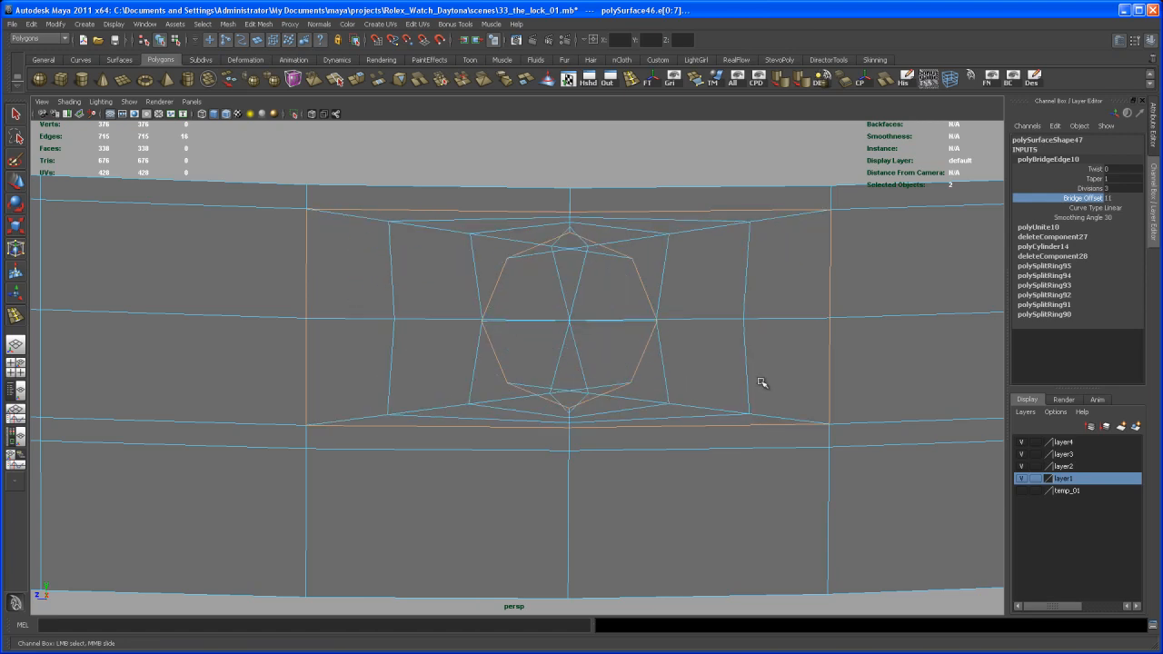
Undo the bridge offset change and the bridge itself, and select the combined mesh as an object
alt+right_drag(761, 379, 704, 333)
key(ctrl+z)
key(ctrl+z)
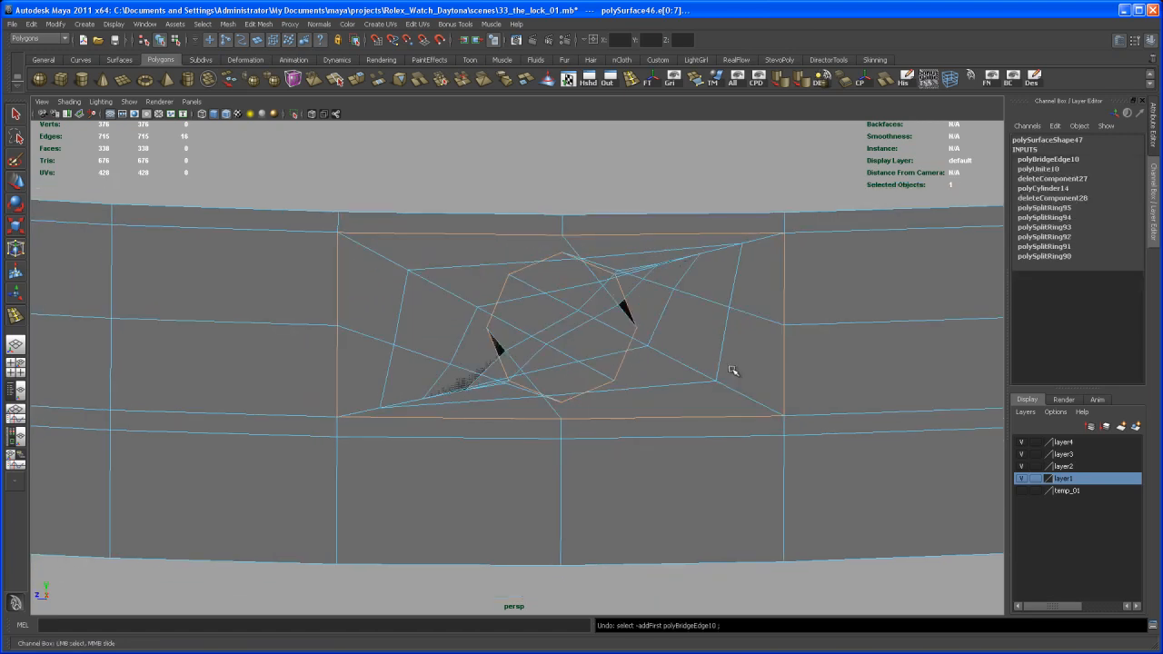
click(686, 306)
alt+drag(687, 306, 671, 349)
mouse_move(670, 349)
alt+right_down()
mouse_move(676, 361)
mouse_move(655, 333)
alt+right_up()
click(642, 349)
alt+middle_drag(670, 361, 685, 353)
alt+right_drag(685, 352, 657, 337)
alt+middle_drag(658, 338, 656, 344)
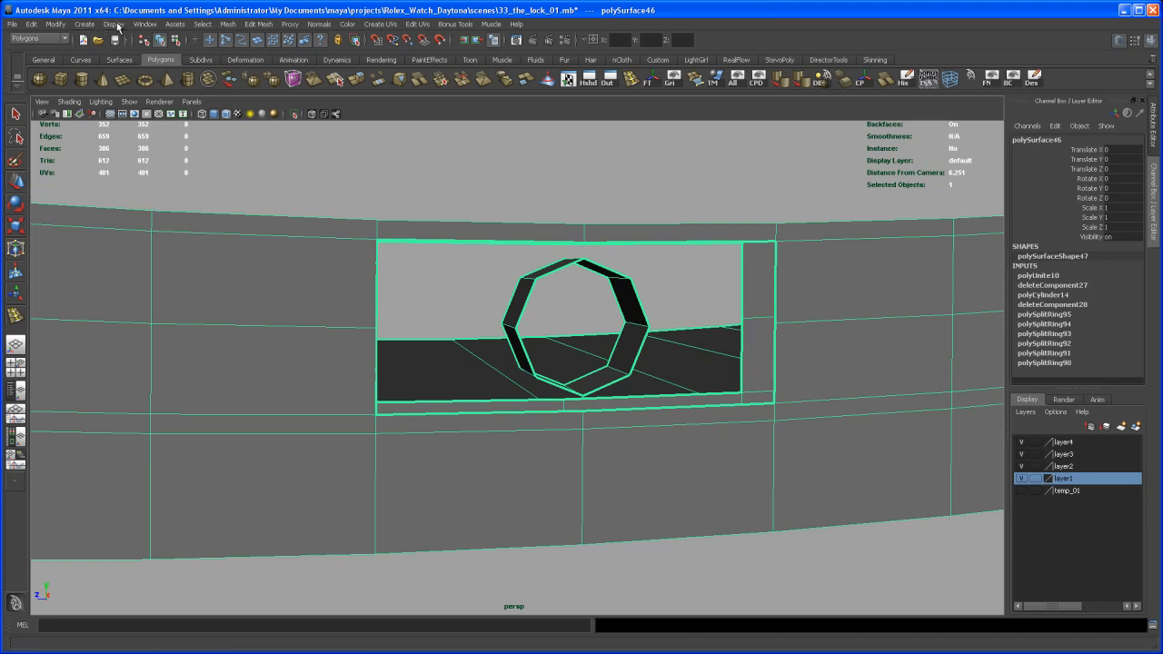
Display the face normals on the combined mesh and inspect their direction on the octagonal tube and the wall
click(114, 24)
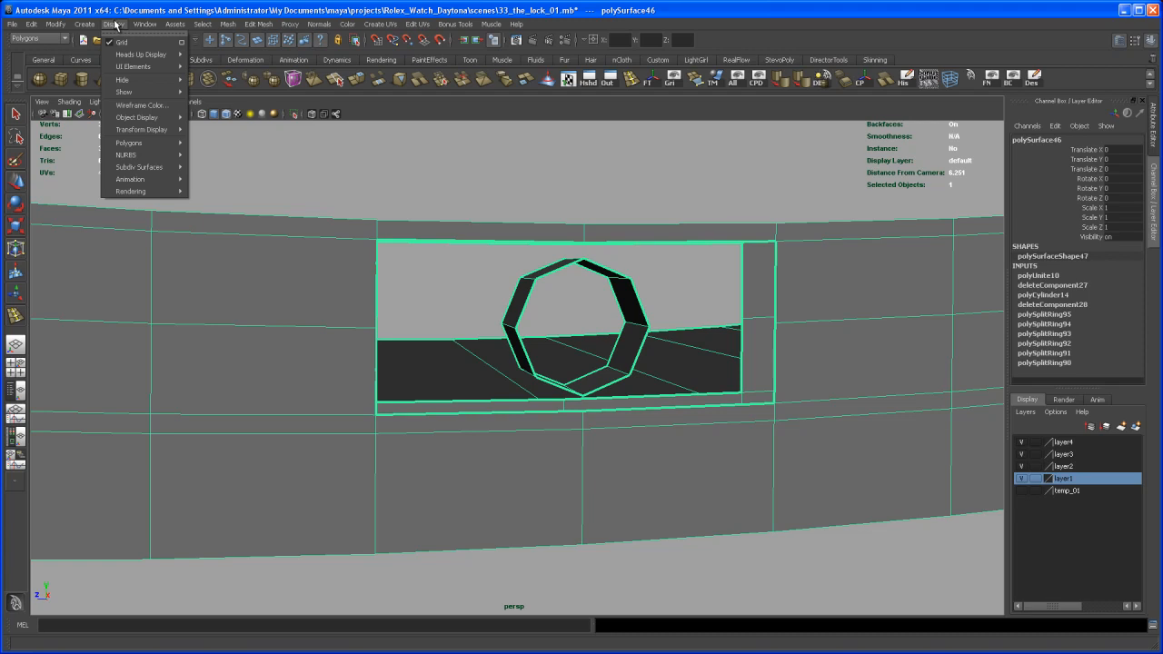
mouse_move(147, 143)
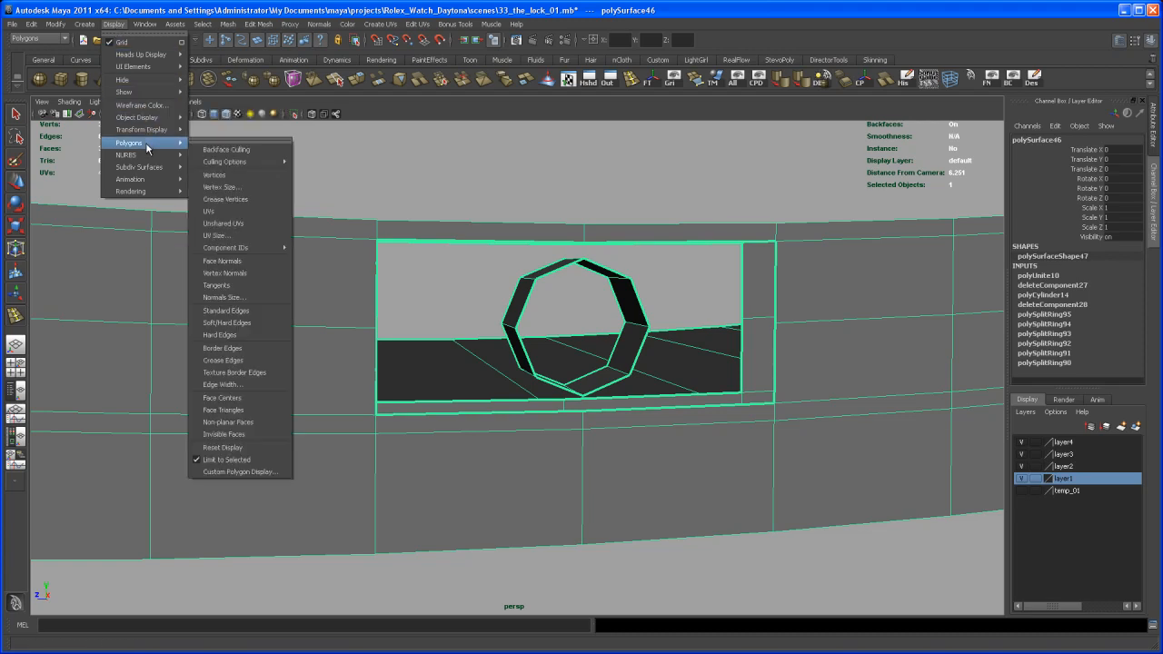
click(245, 261)
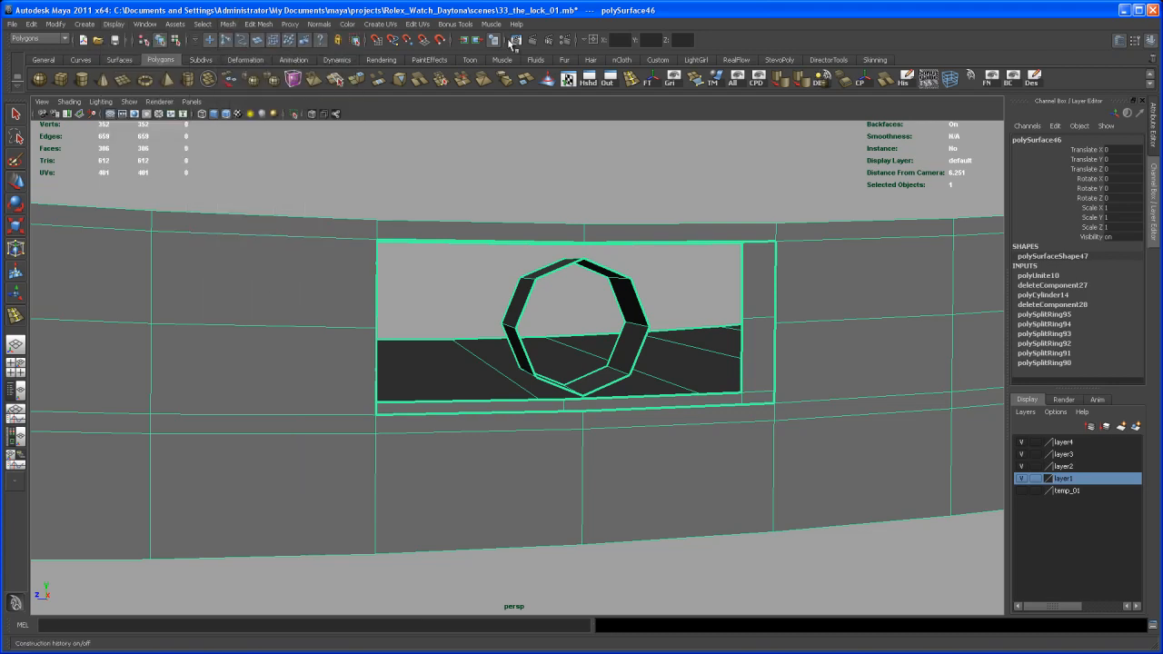
click(990, 78)
alt+drag(713, 418, 625, 396)
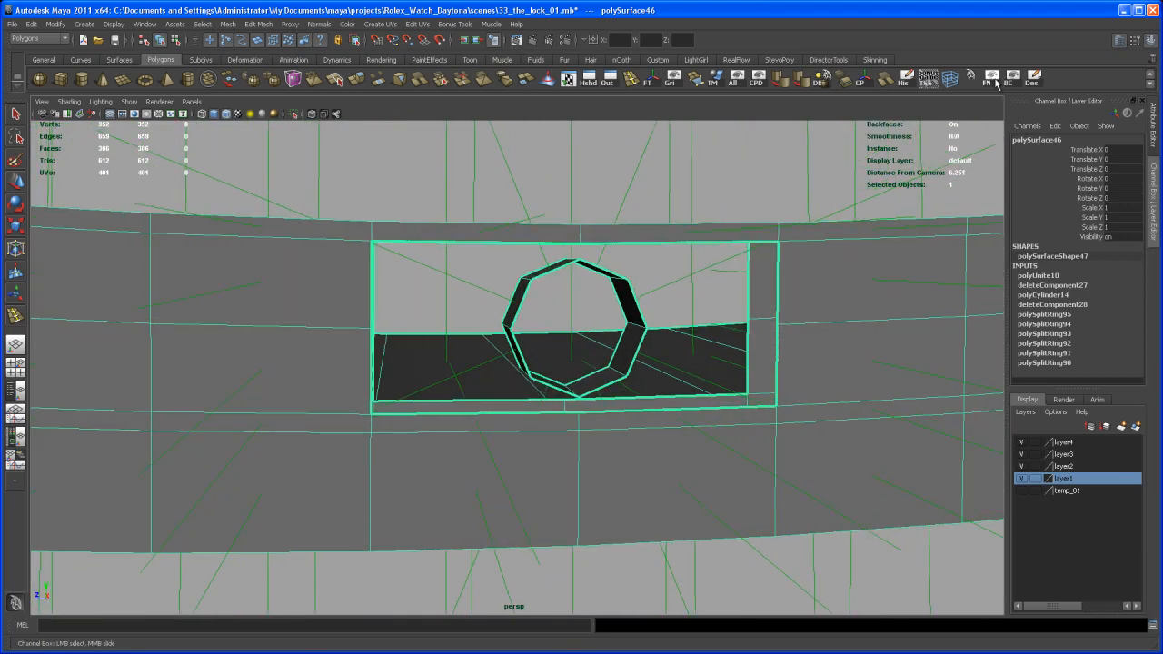
alt+drag(799, 272, 574, 280)
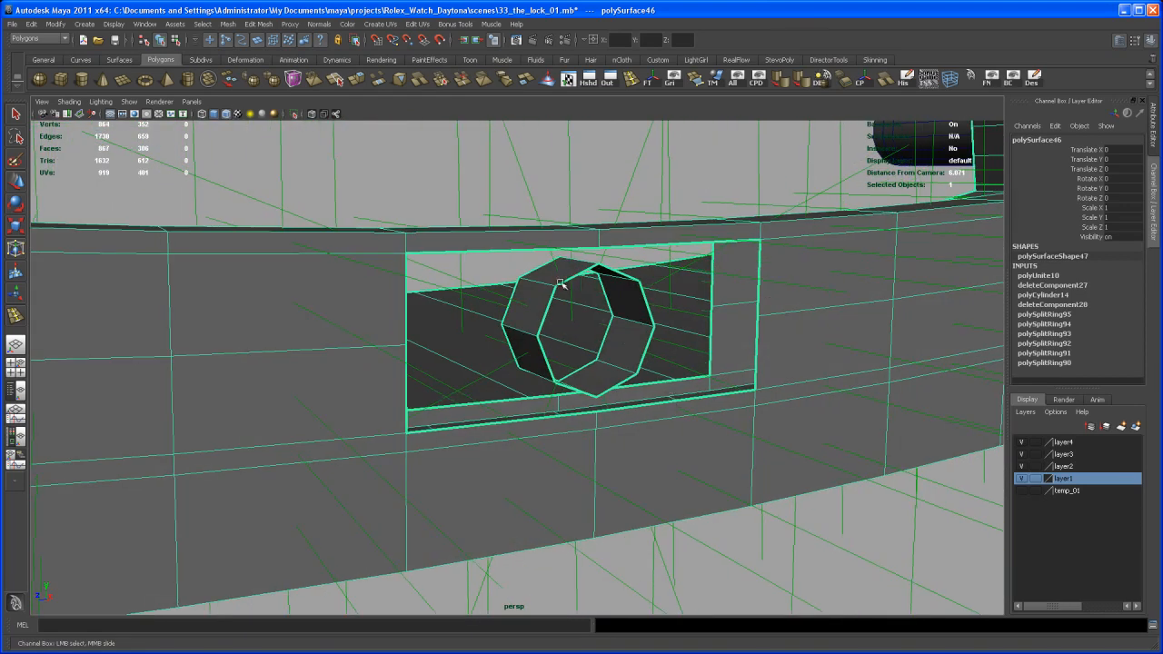
alt+drag(626, 359, 621, 317)
scroll(529, 280, up, 3)
alt+right_drag(621, 317, 581, 293)
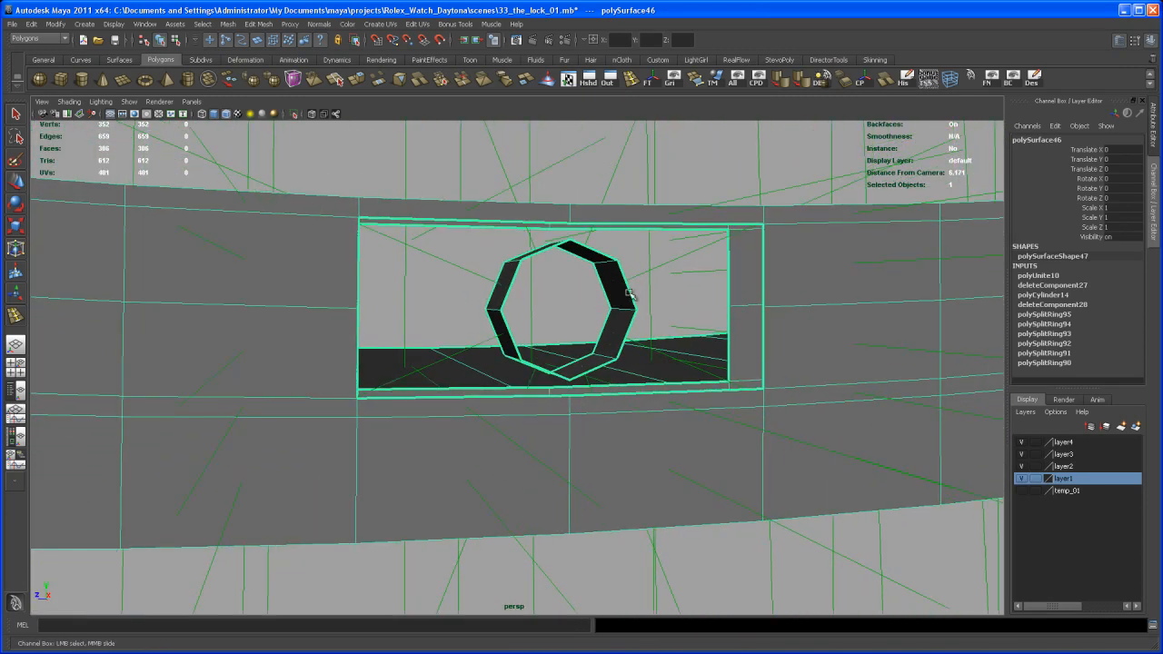
Select the faces of the octagonal tube on the combined mesh
alt+drag(835, 254, 667, 391)
right_drag(615, 257, 616, 229)
alt+drag(589, 254, 595, 251)
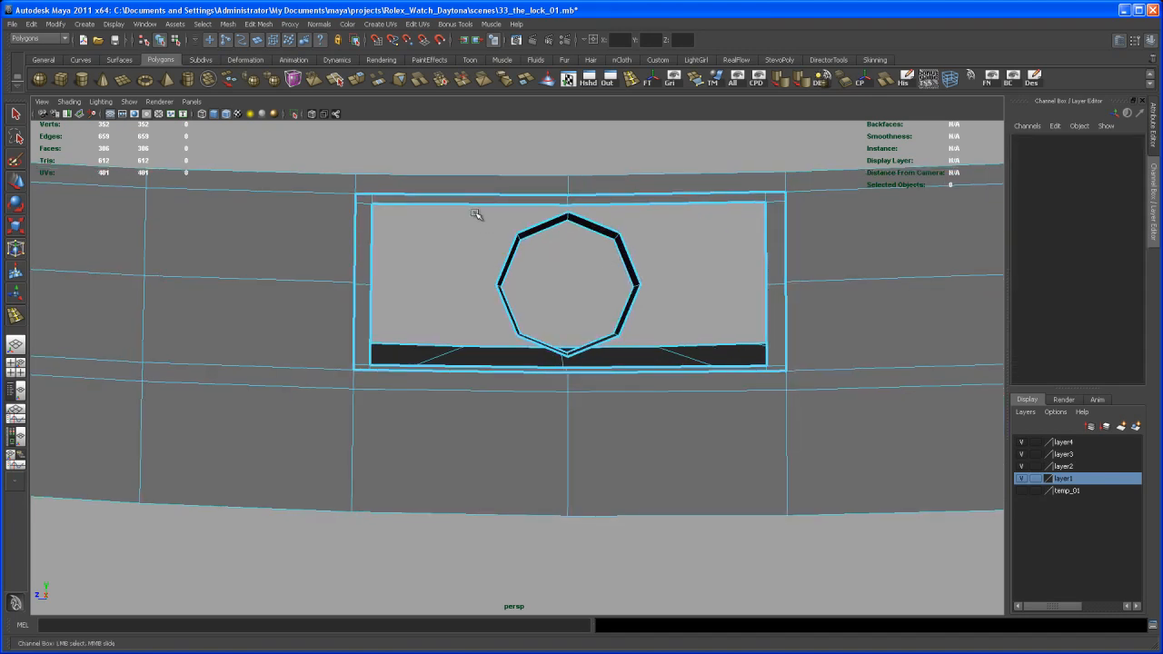
drag(640, 356, 643, 358)
alt+drag(645, 360, 641, 325)
click(664, 324)
alt+drag(661, 324, 580, 428)
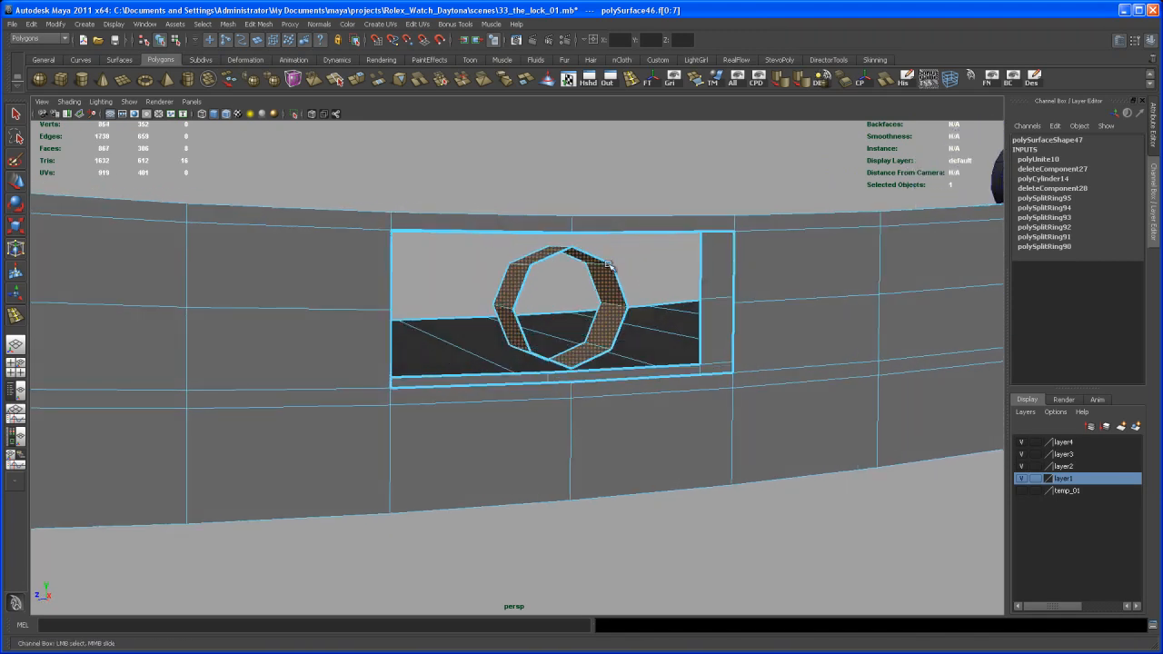
click(604, 182)
alt+drag(604, 300, 615, 315)
Undo the recent component selections and the combine so the octagonal tube and the wall are separate objects again
key(ctrl+z)
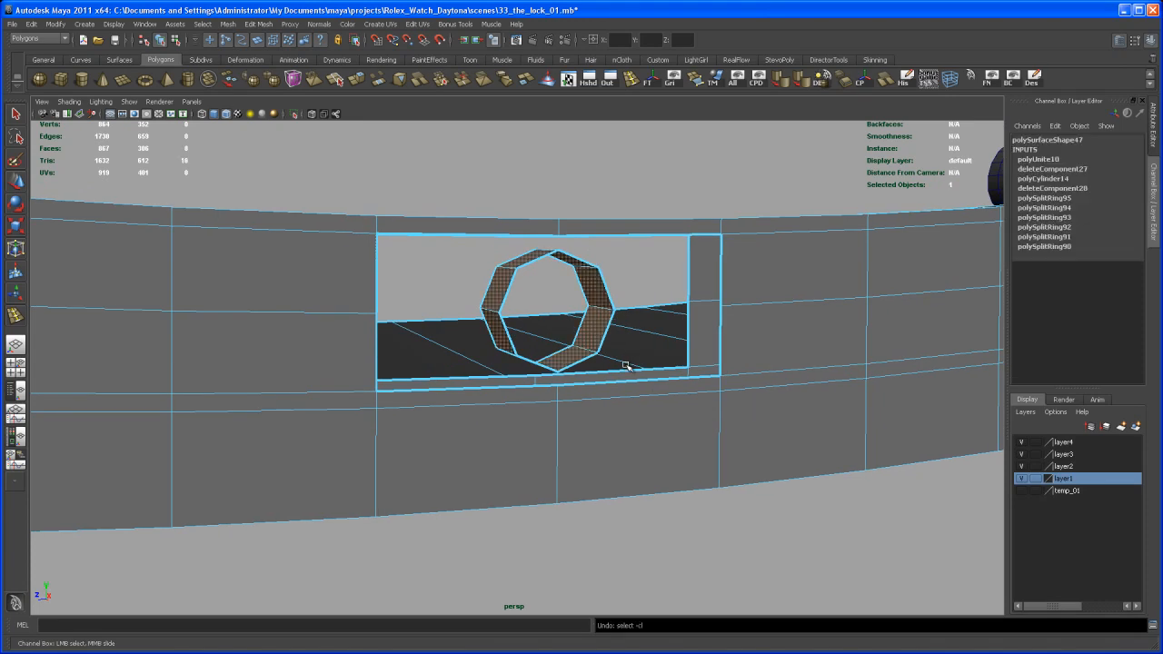
key(ctrl+z)
key(ctrl+z)
key(ctrl+z)
key(ctrl+z)
key(ctrl+z)
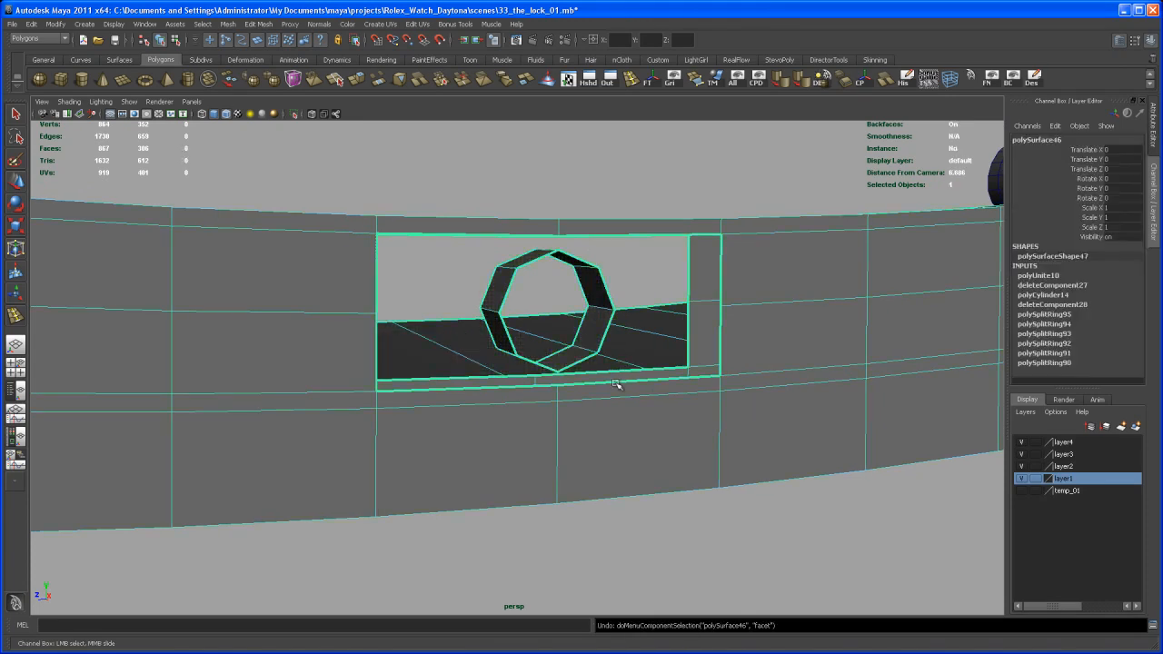
key(ctrl+z)
key(ctrl+z)
key(ctrl+z)
key(ctrl+z)
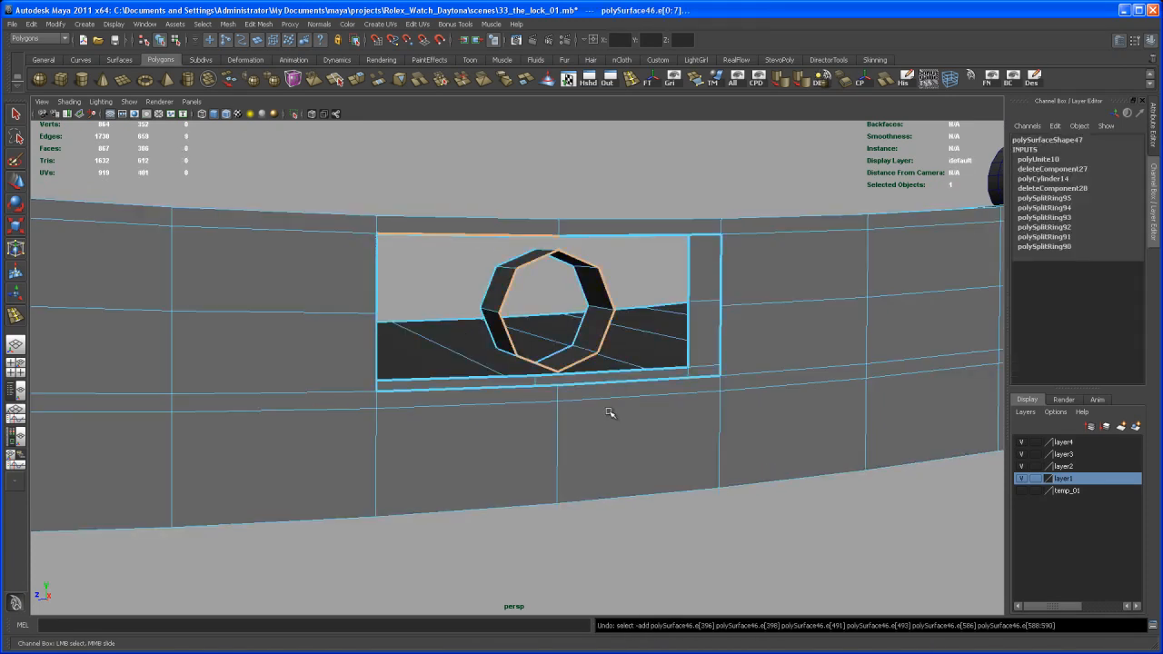
key(ctrl+z)
key(ctrl+z)
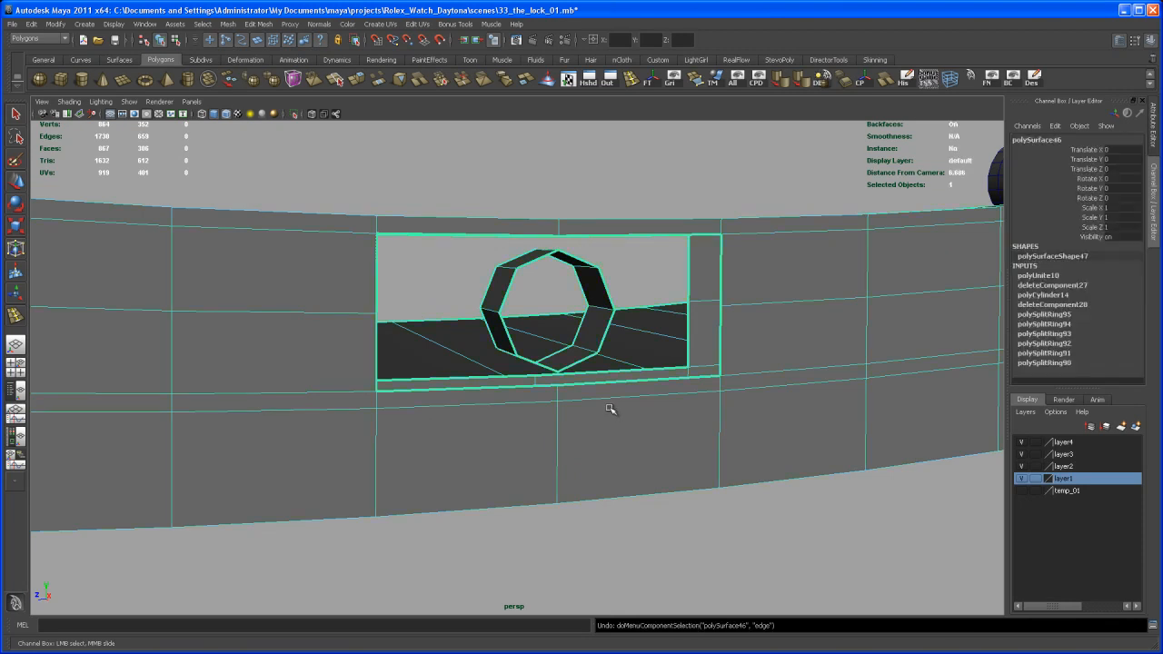
key(ctrl+z)
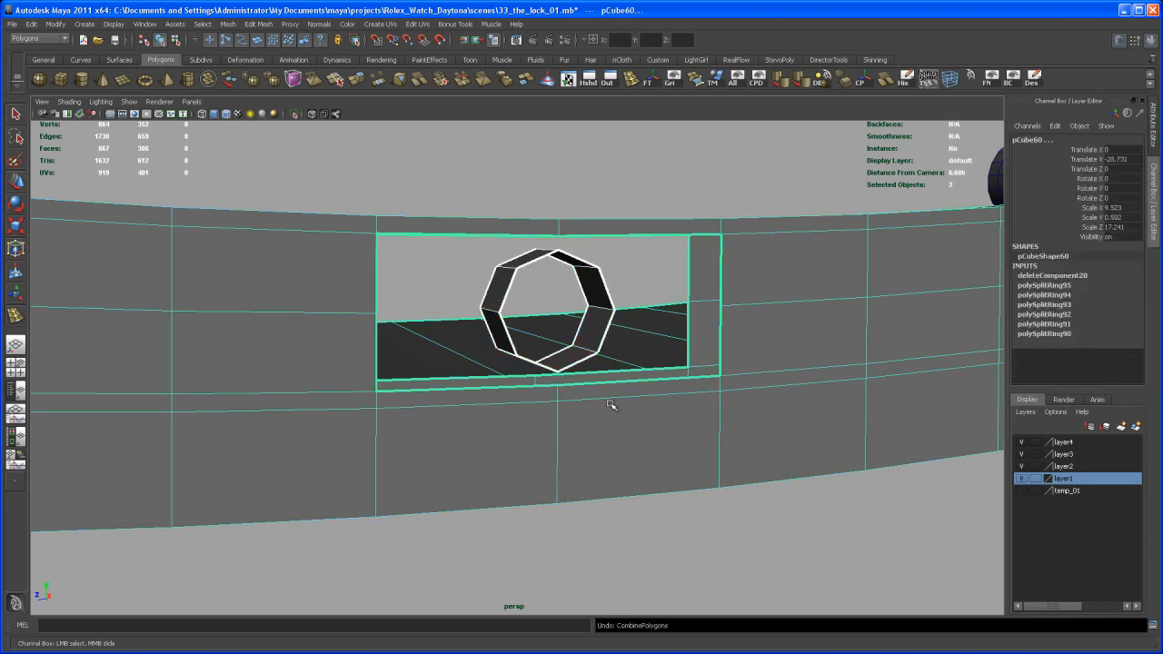
Reverse the face normals of the octagonal tube on its own
right_click(595, 328)
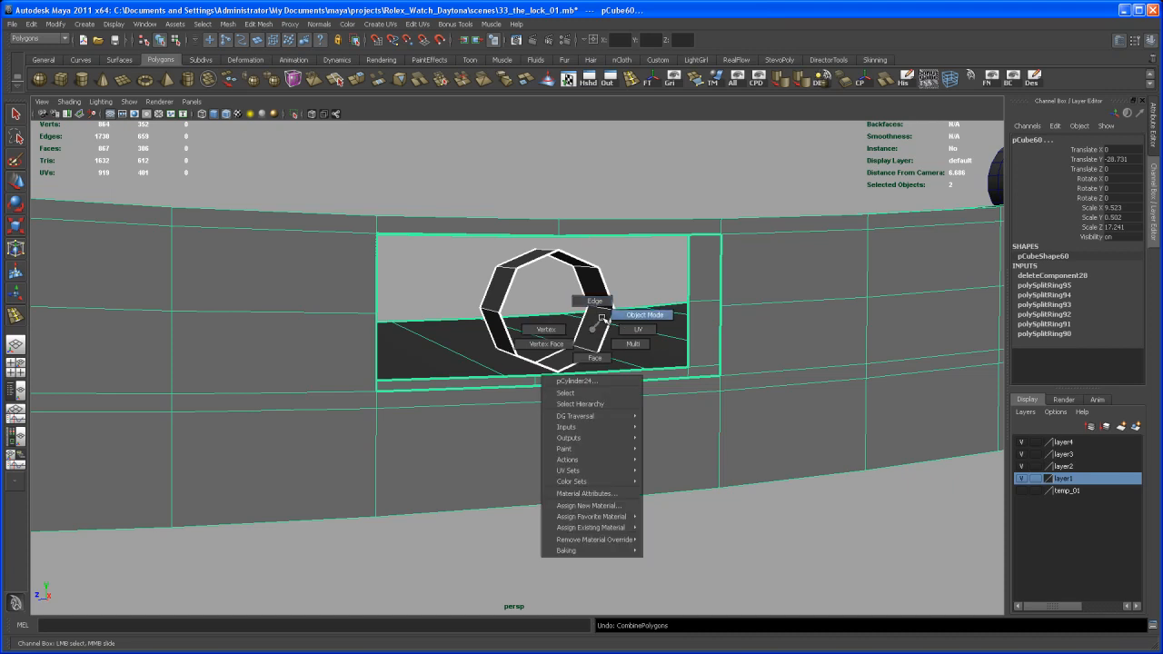
click(599, 348)
alt+drag(600, 349, 607, 355)
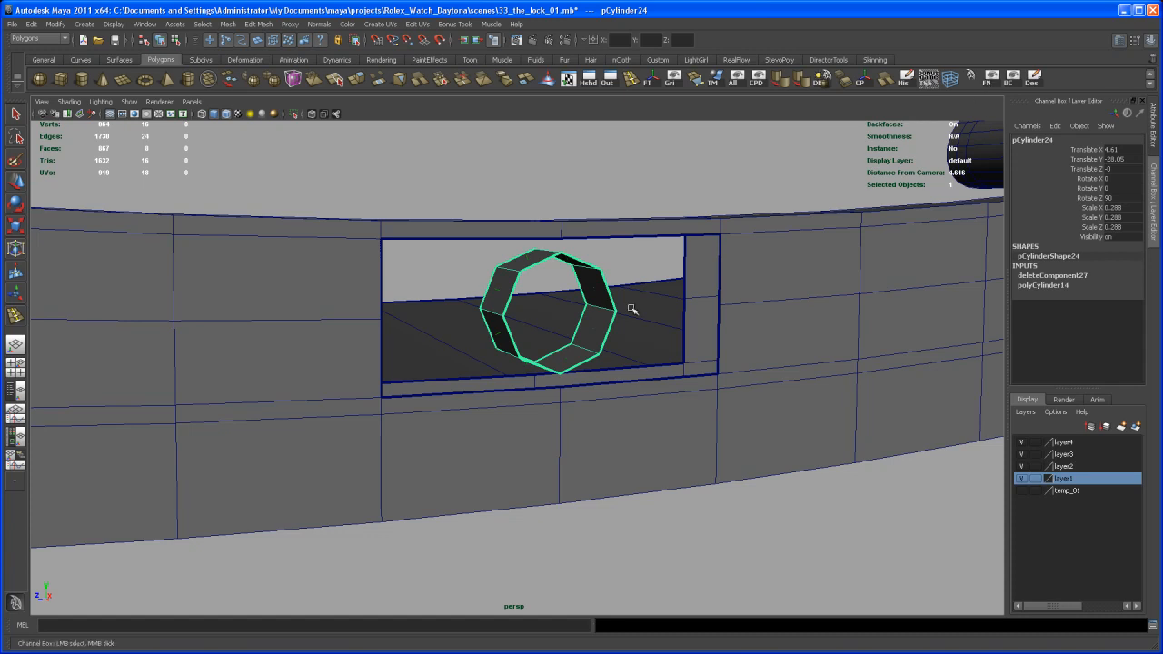
alt+drag(556, 323, 555, 301)
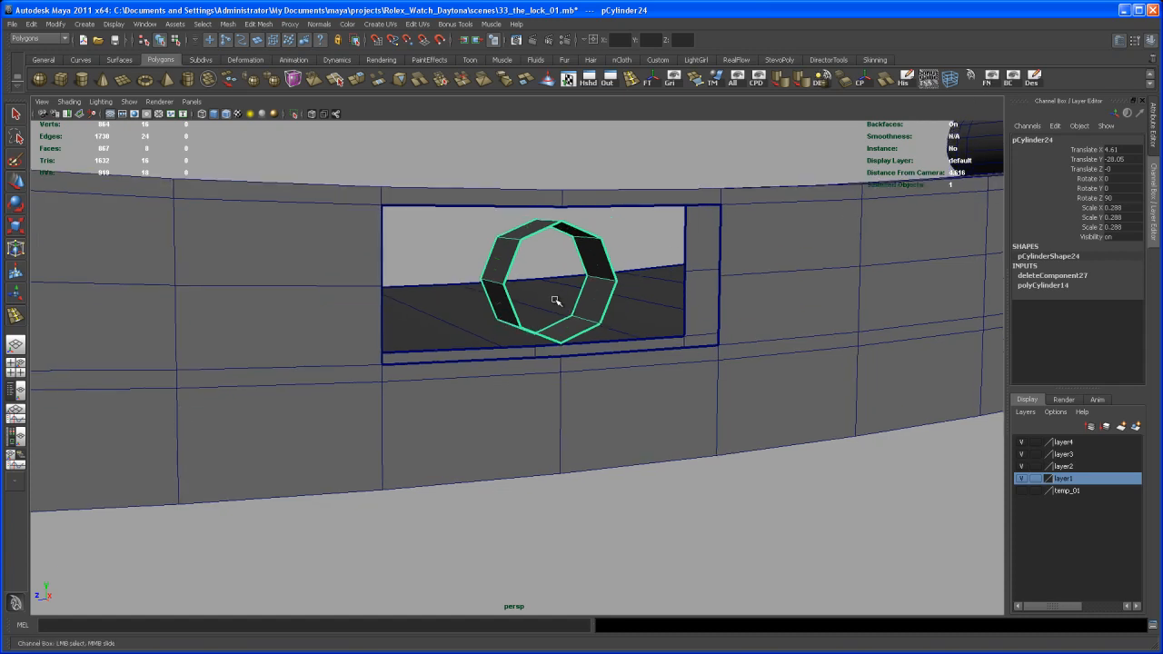
click(319, 24)
click(350, 118)
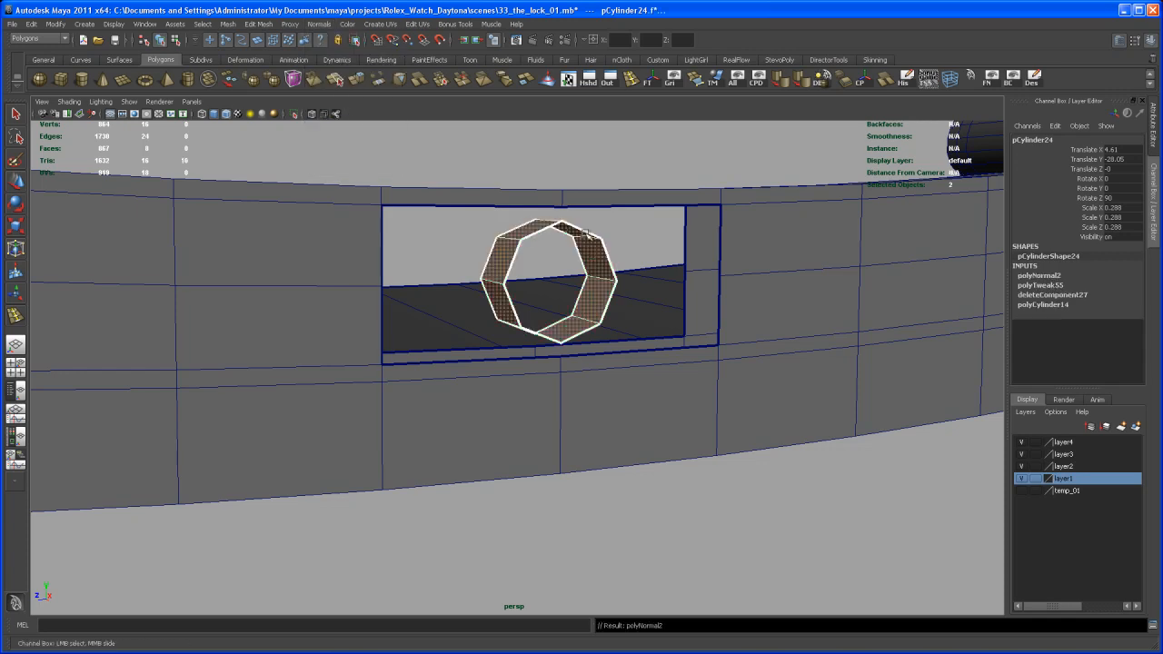
alt+drag(527, 215, 603, 291)
click(630, 254)
alt+drag(630, 255, 606, 276)
Duplicate the octagonal tube and move the copy straight up above the wall as a spare
right_drag(590, 261, 616, 247)
click(589, 276)
mouse_move(589, 292)
alt+mouse_down()
mouse_move(600, 279)
mouse_move(617, 288)
mouse_move(551, 228)
mouse_move(568, 269)
mouse_move(621, 306)
mouse_move(603, 342)
mouse_move(599, 309)
alt+mouse_up()
key(ctrl+d)
key(w)
mouse_move(593, 268)
mouse_down()
mouse_move(595, 156)
mouse_move(582, 277)
mouse_up()
alt+middle_drag(582, 277, 519, 276)
alt+right_drag(519, 277, 581, 384)
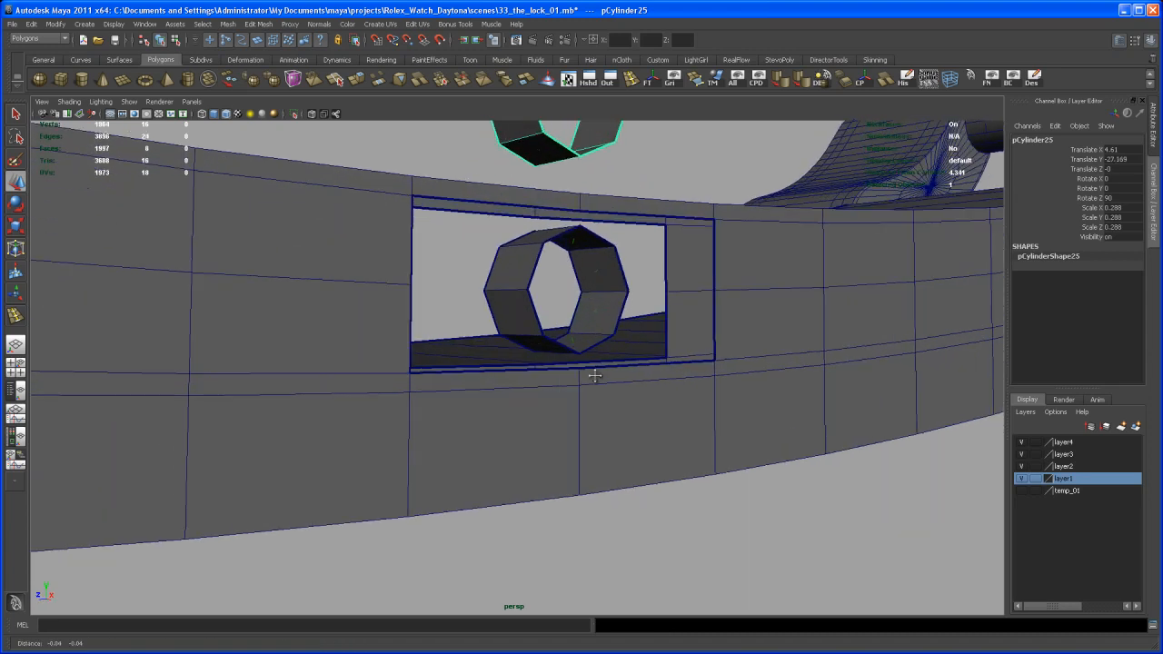
alt+drag(582, 385, 601, 336)
Combine the original octagonal tube with the wall into one mesh and toggle its face normals display
mouse_move(646, 302)
right_down()
mouse_move(663, 296)
mouse_move(654, 310)
right_up()
alt+drag(694, 287, 714, 219)
shift+click(714, 201)
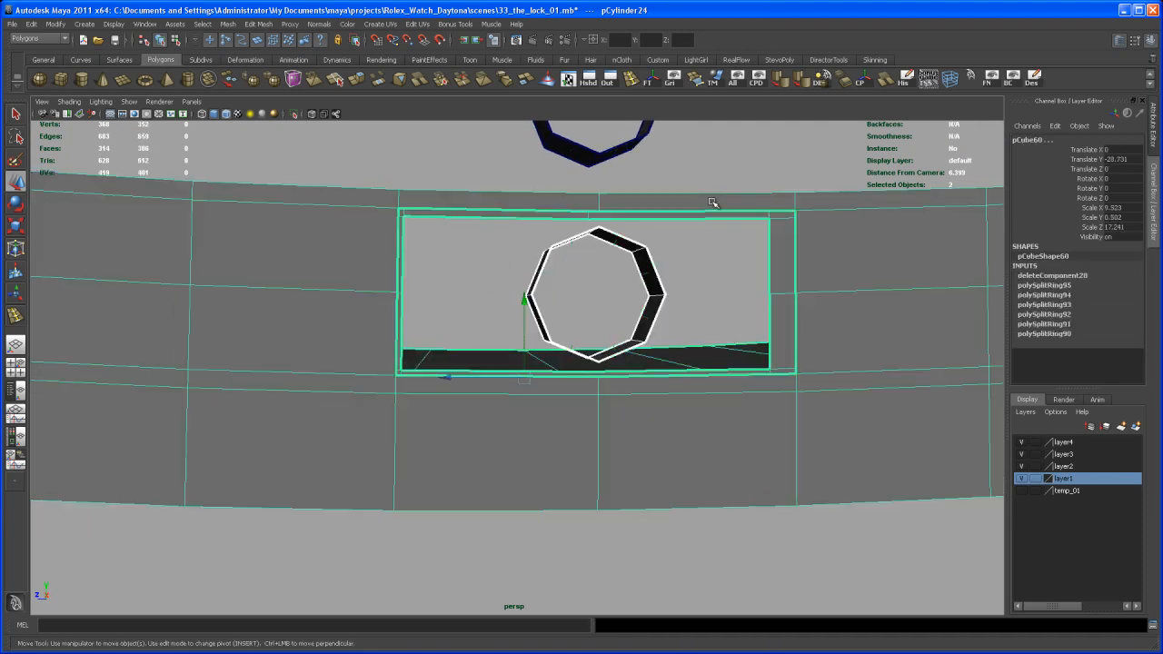
alt+drag(700, 267, 539, 229)
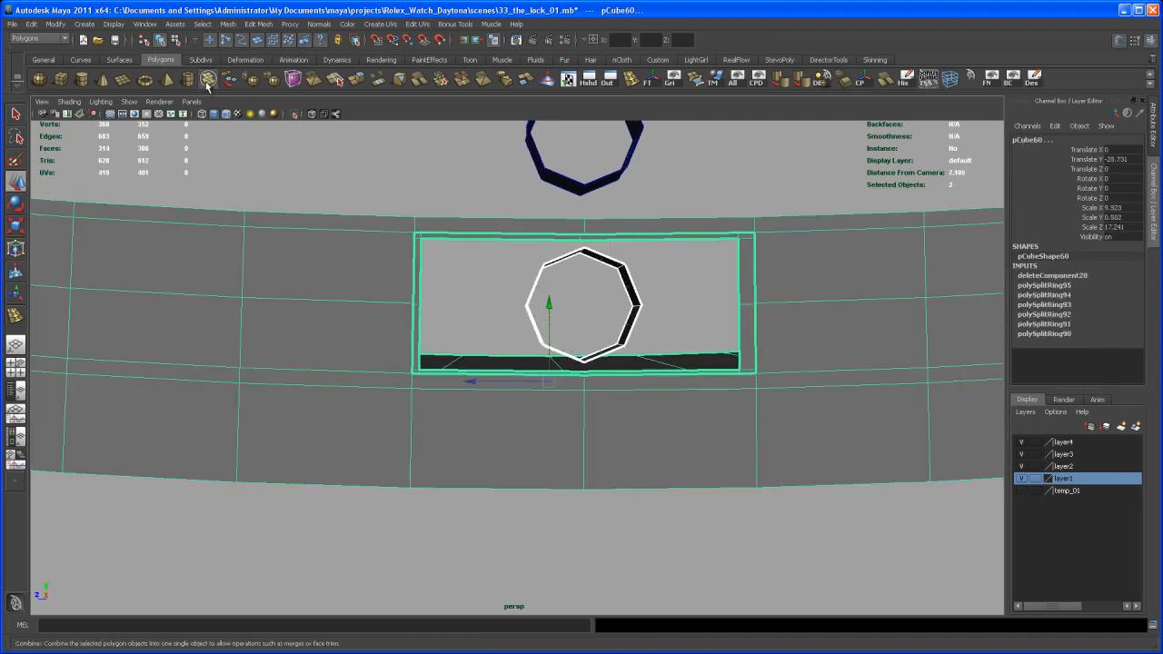
click(206, 82)
alt+right_drag(467, 249, 548, 325)
click(991, 79)
alt+drag(710, 301, 644, 303)
Select the border edge loops of the tube's outer end and the rectangular opening in the wall's outer face
right_click(571, 238)
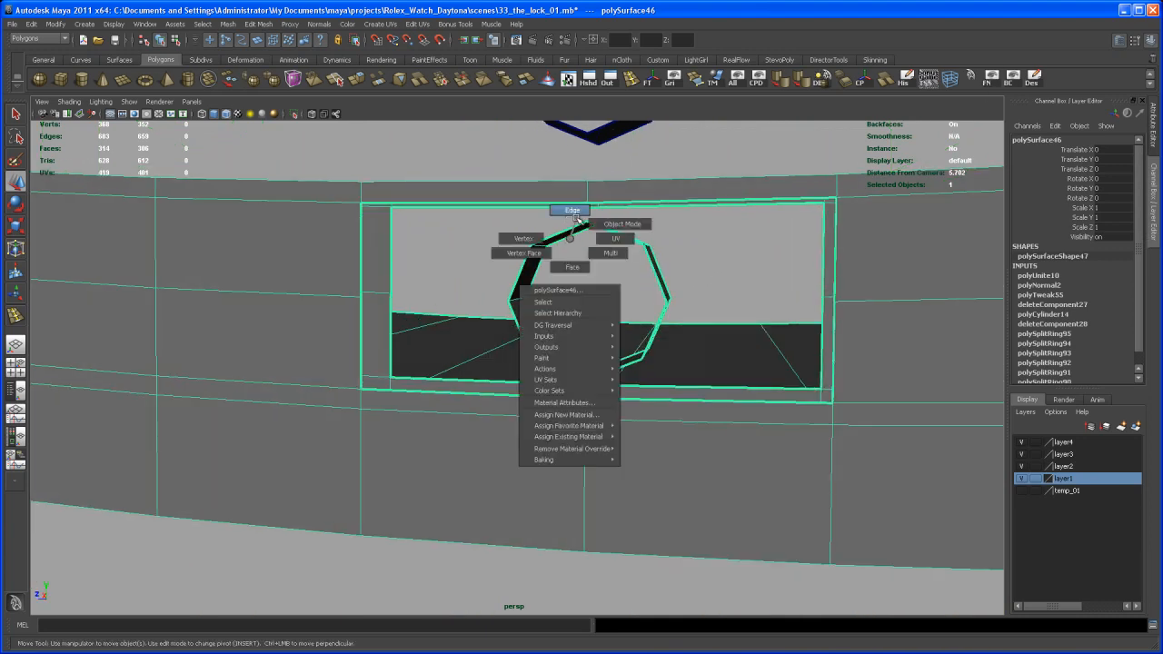
click(571, 211)
alt+drag(569, 216, 556, 225)
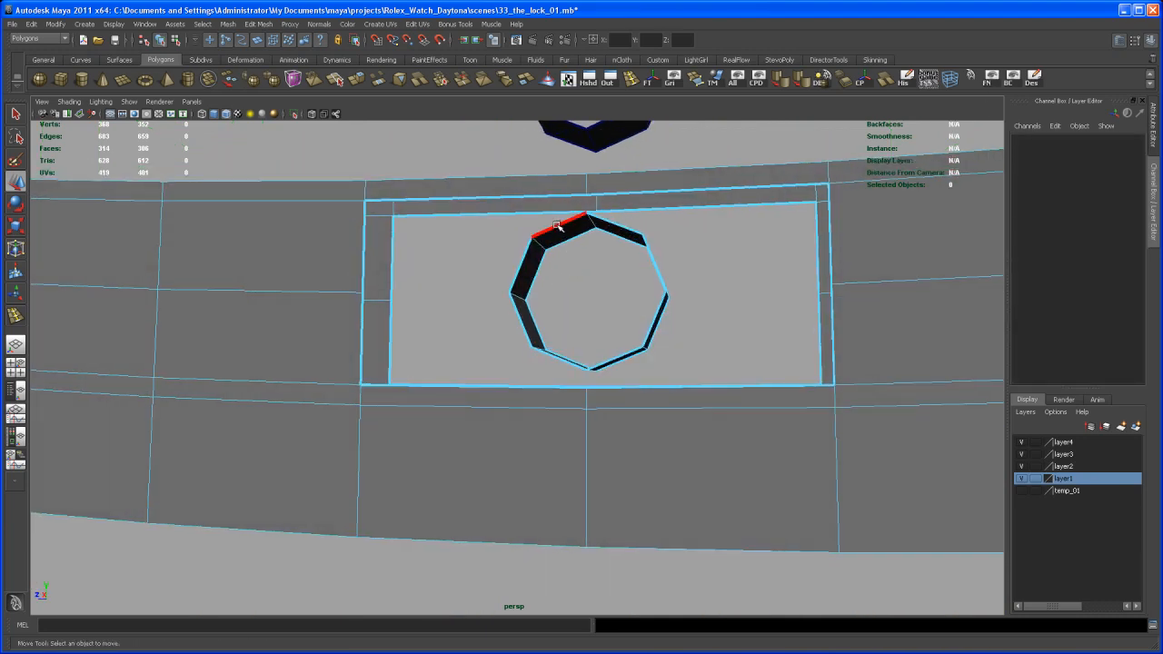
click(557, 226)
key(q)
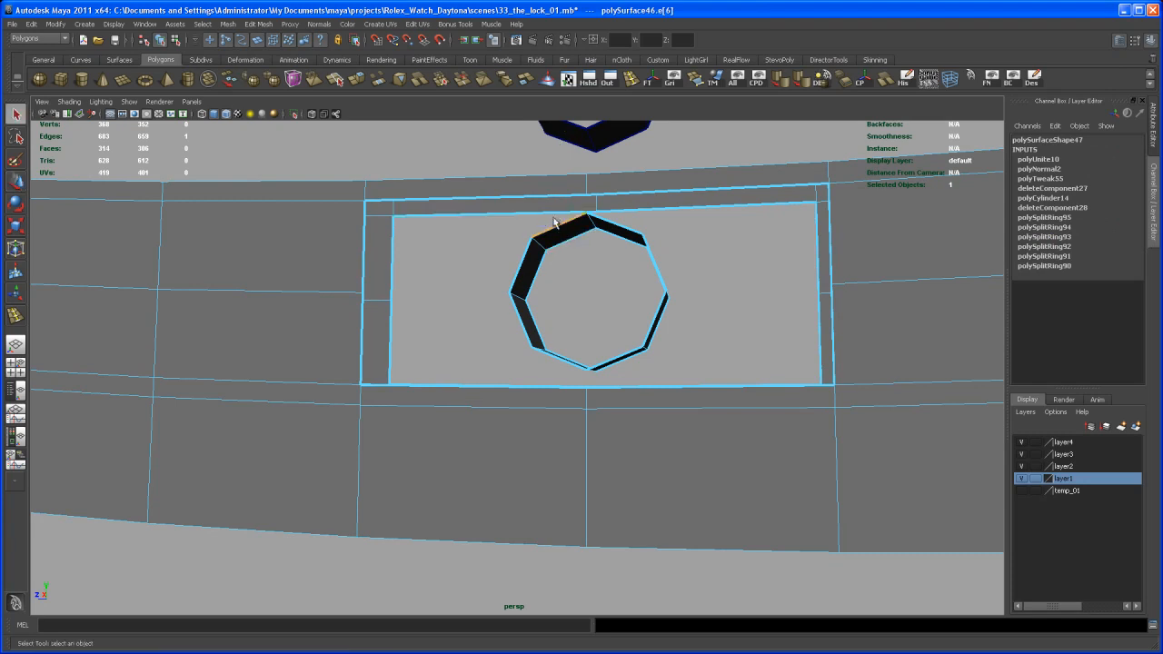
double_click(524, 194)
alt+drag(643, 222, 708, 213)
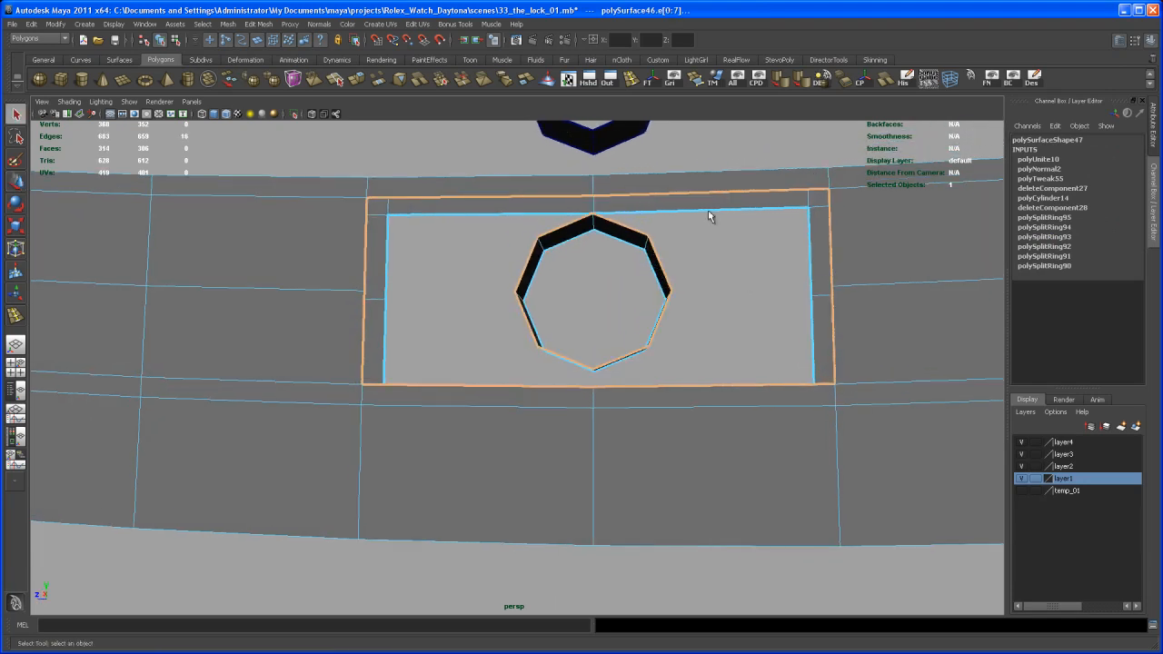
Bridge the selected outer border edges with a linear path, 3 divisions and a smoothing angle of 30
click(256, 24)
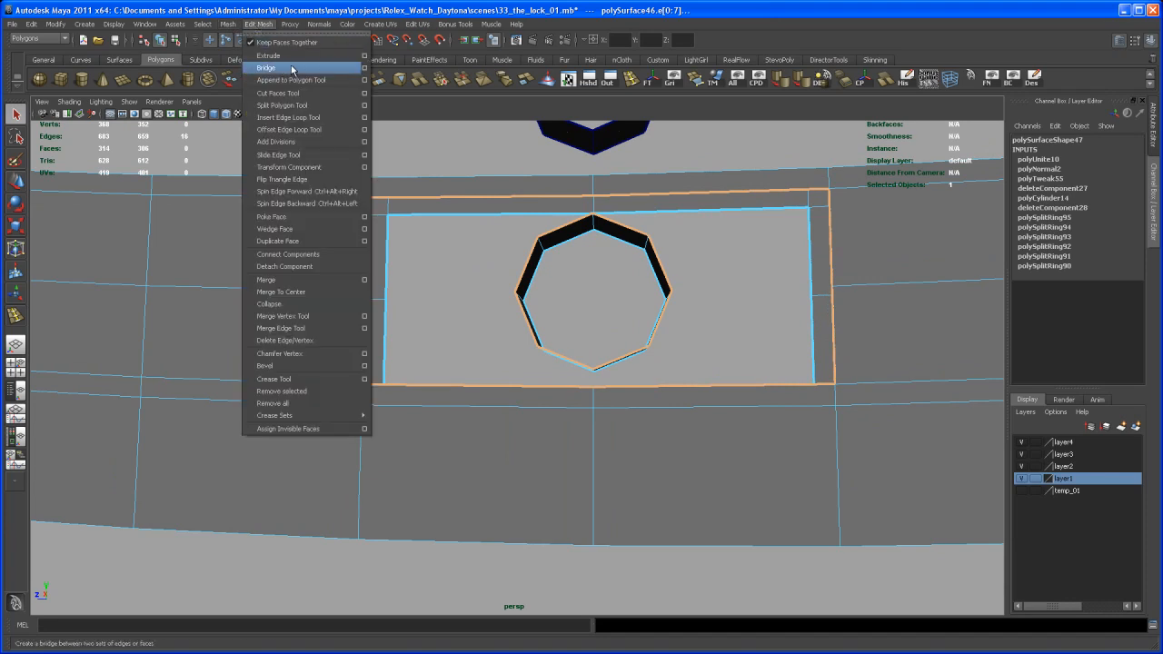
click(364, 69)
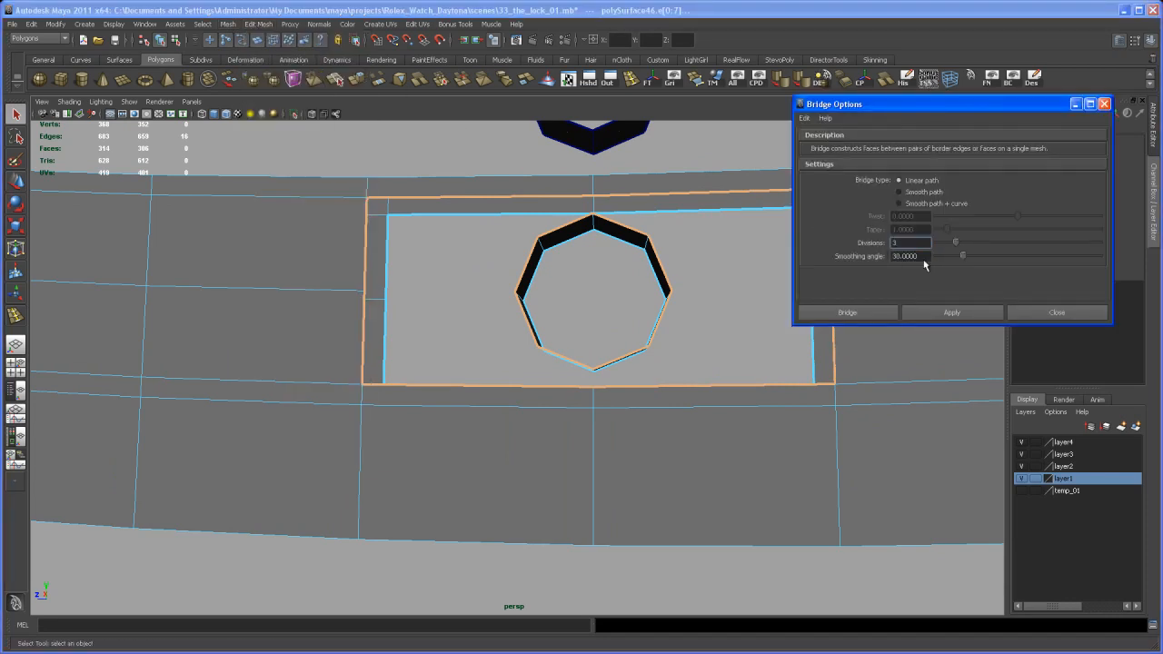
click(940, 313)
click(1028, 313)
alt+drag(903, 354, 705, 366)
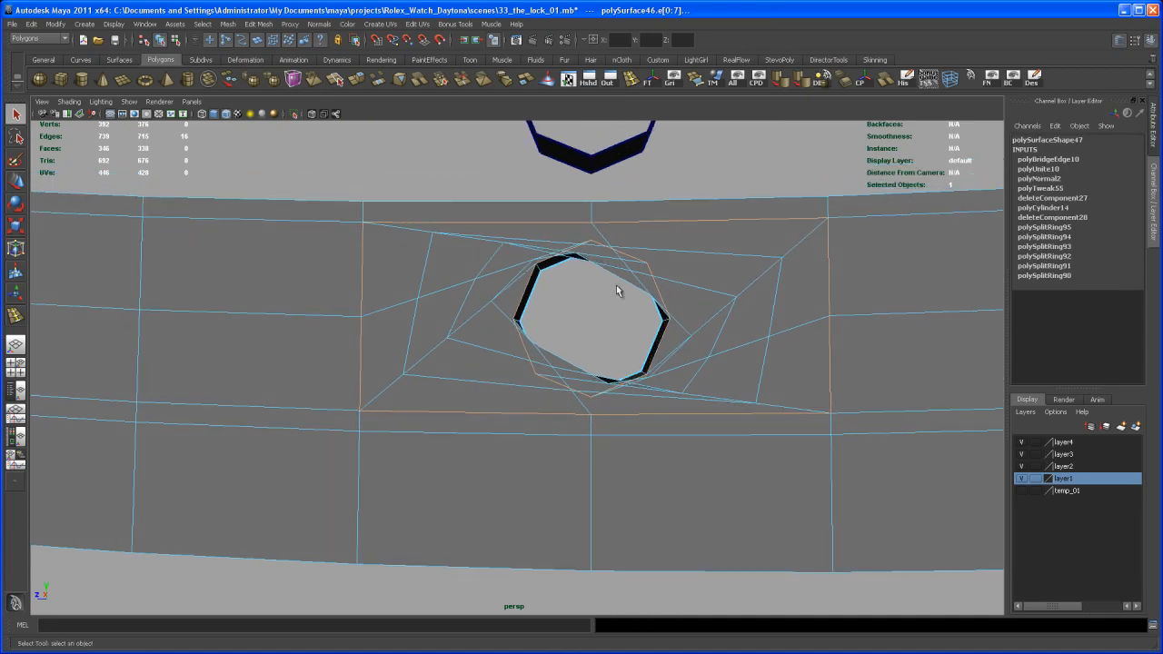
Untwist the outer bridge by setting its Bridge Offset to 6
click(1047, 159)
click(1087, 198)
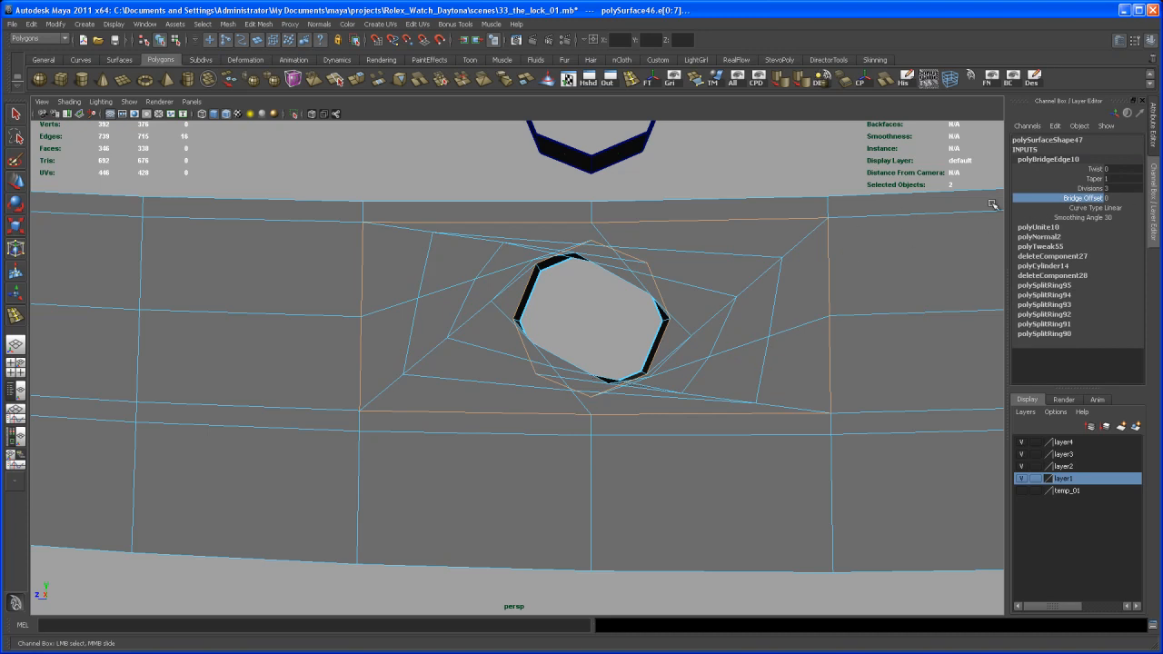
middle_drag(792, 284, 833, 304)
alt+drag(809, 313, 716, 355)
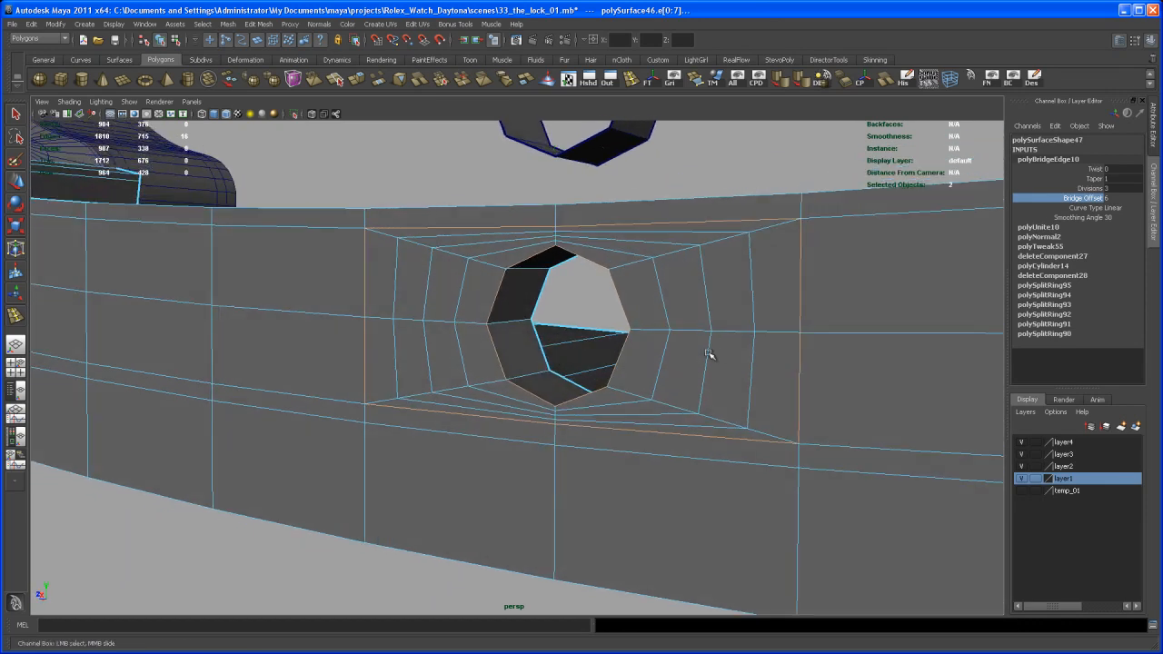
Select the border edge loops of the tube's inner end and the rectangular opening on the wall's inner side
alt+drag(599, 411, 653, 187)
key(q)
click(652, 186)
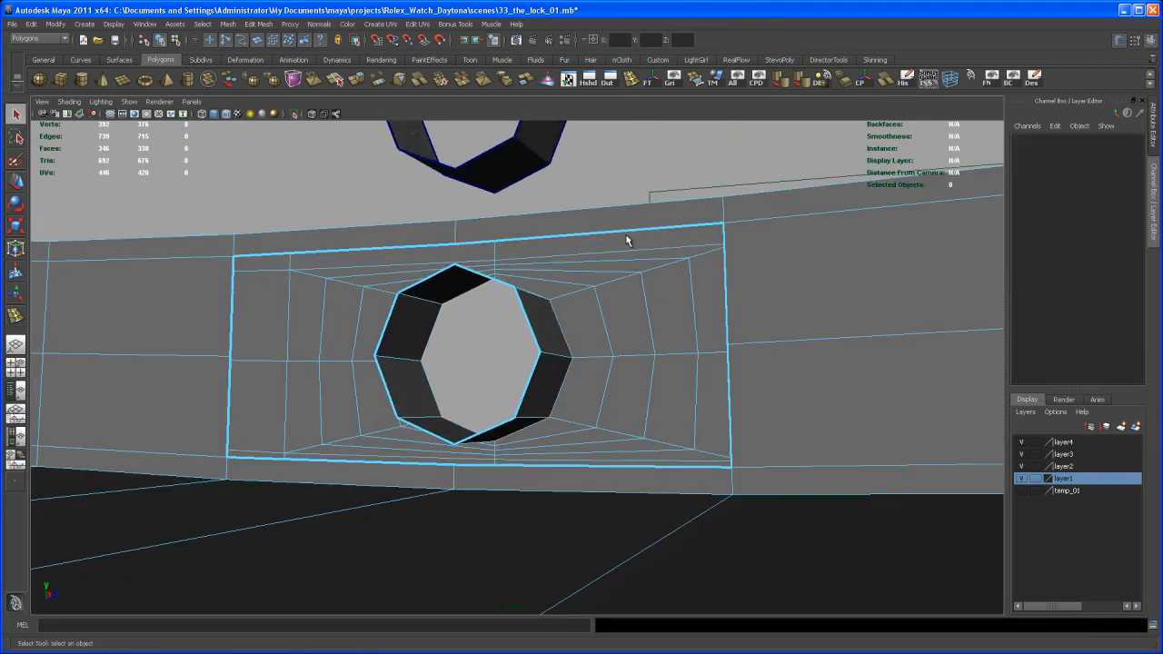
alt+drag(497, 276, 490, 308)
scroll(488, 291, up, 2)
double_click(495, 273)
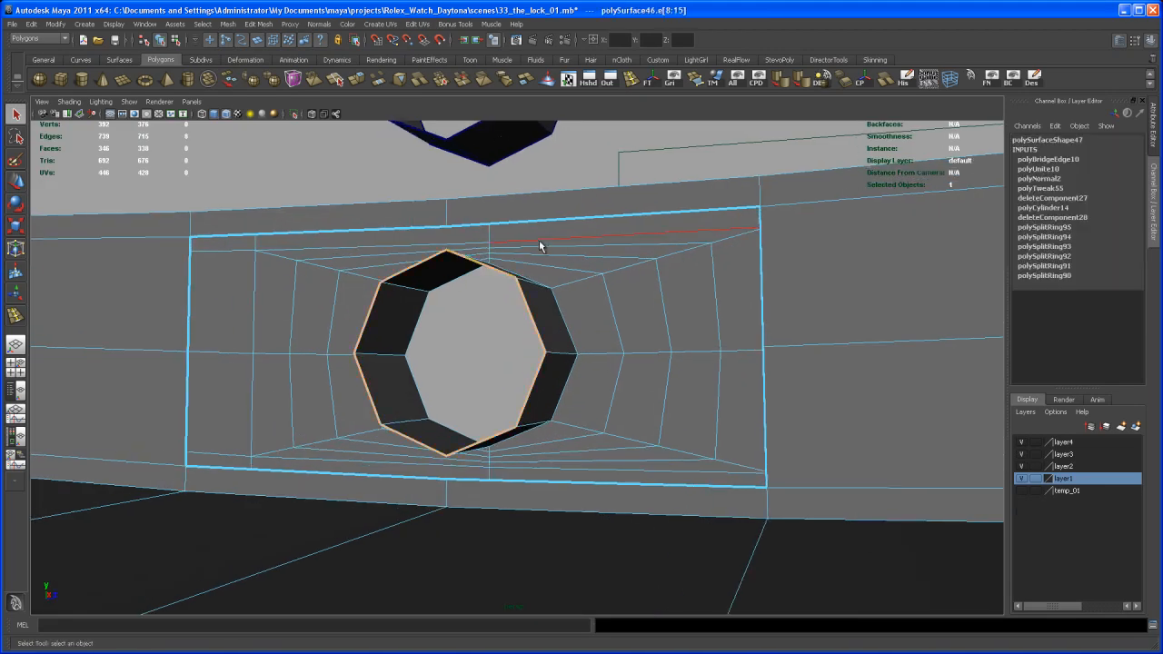
shift+double_click(566, 220)
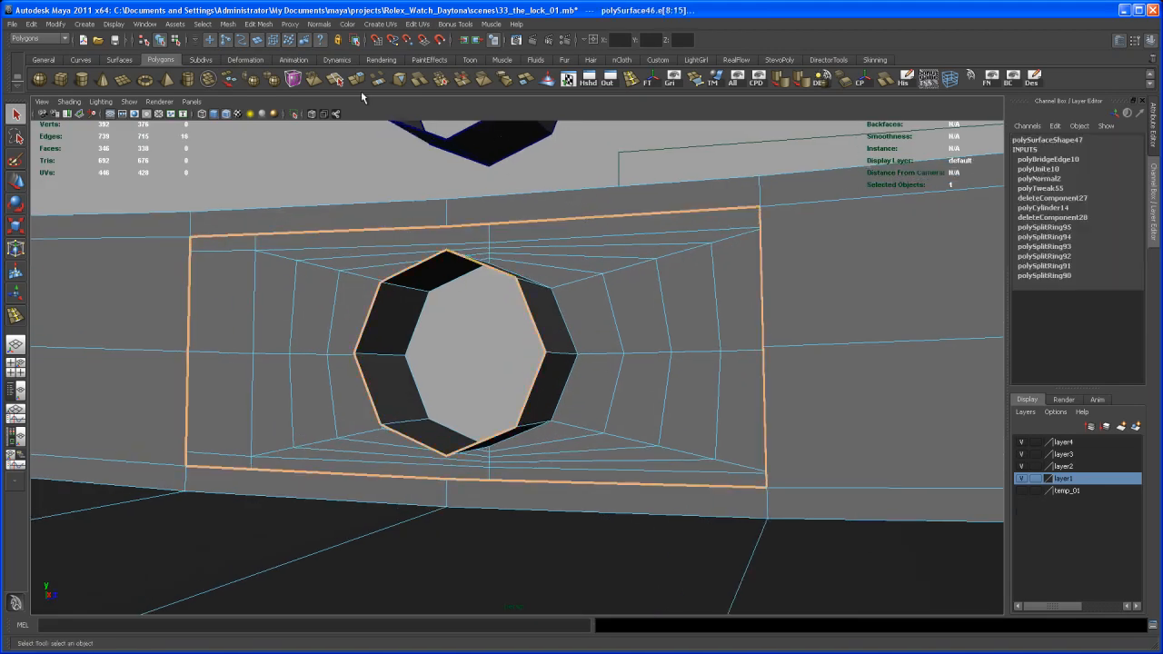
Bridge the selected inner border edges and set the bridge's offset to 2 to untwist it
click(258, 24)
click(282, 73)
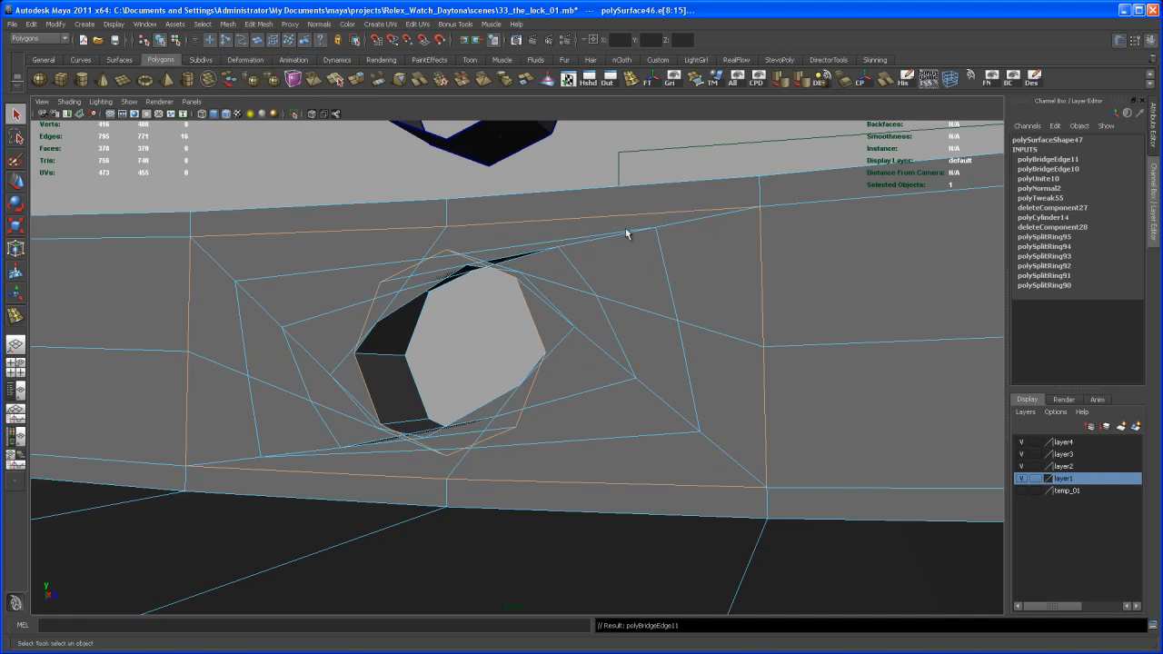
click(1055, 160)
click(1065, 198)
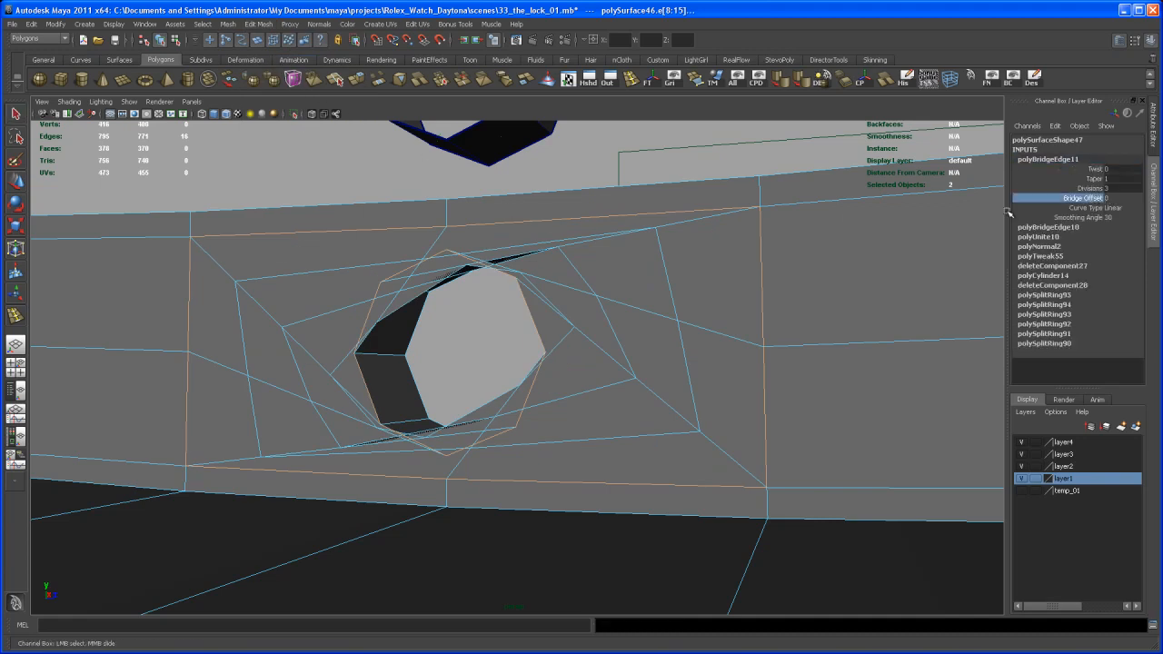
middle_drag(639, 310, 646, 321)
alt+drag(646, 321, 613, 436)
key(q)
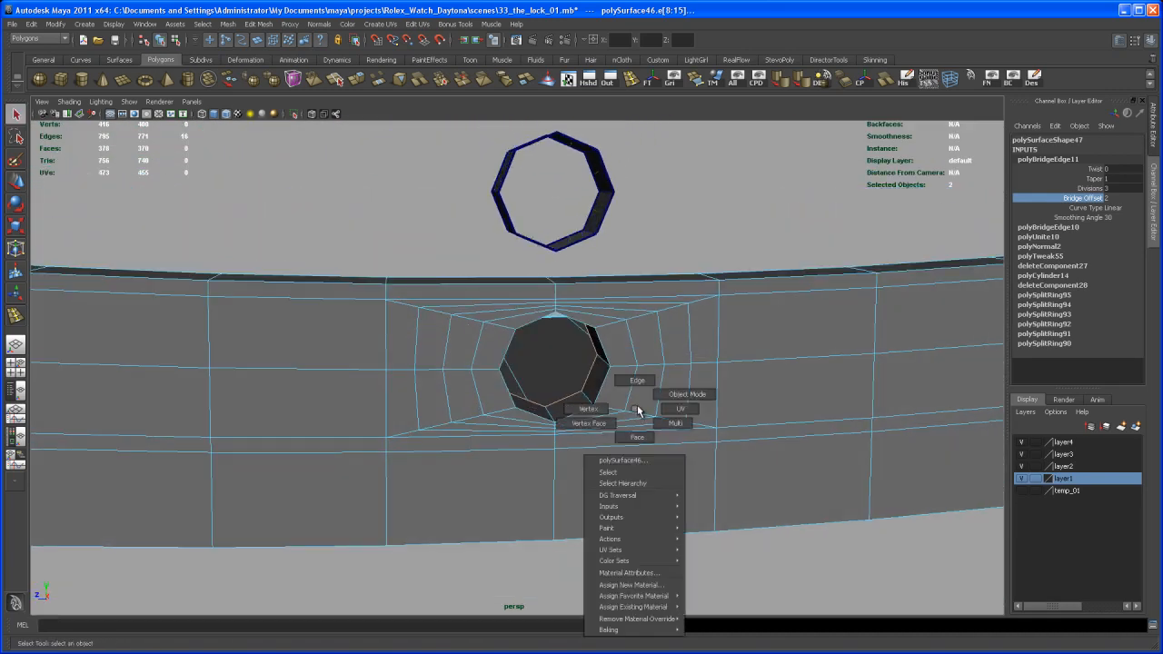
Preview the combined mesh smoothed in object mode and examine the bridged hole from several angles
key(F8)
key(3)
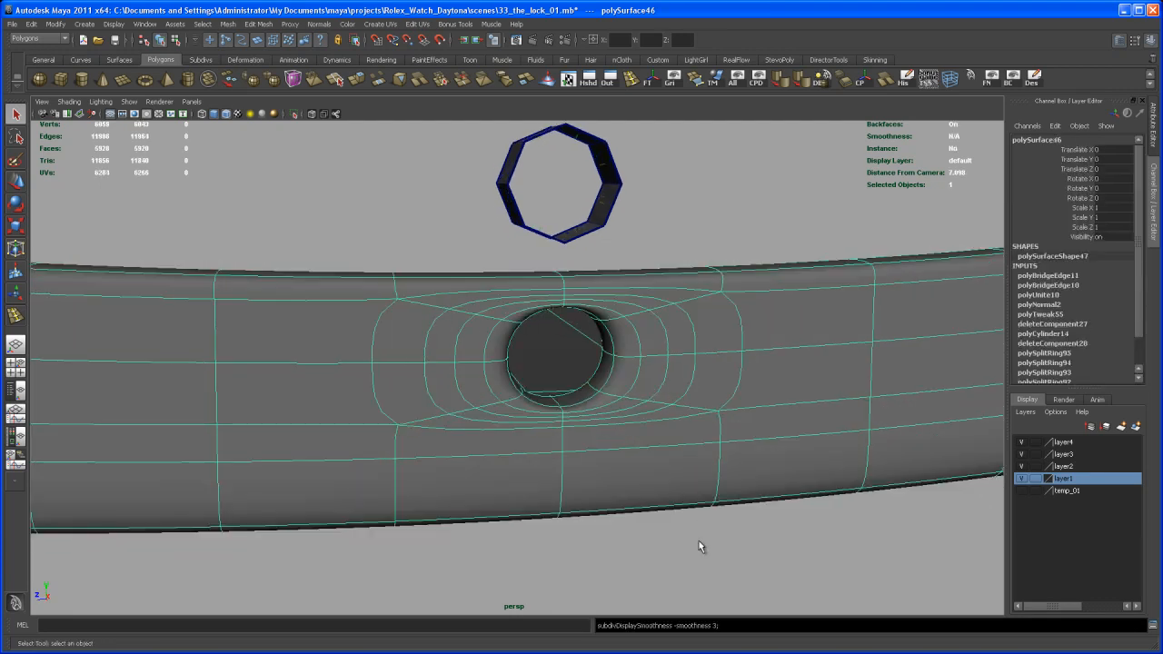
click(697, 543)
alt+drag(708, 533, 612, 454)
click(620, 452)
alt+drag(634, 489, 626, 478)
alt+right_drag(626, 478, 659, 483)
alt+drag(660, 483, 668, 495)
alt+right_drag(668, 496, 696, 537)
alt+drag(697, 534, 625, 487)
alt+right_drag(625, 487, 636, 499)
alt+drag(636, 500, 606, 470)
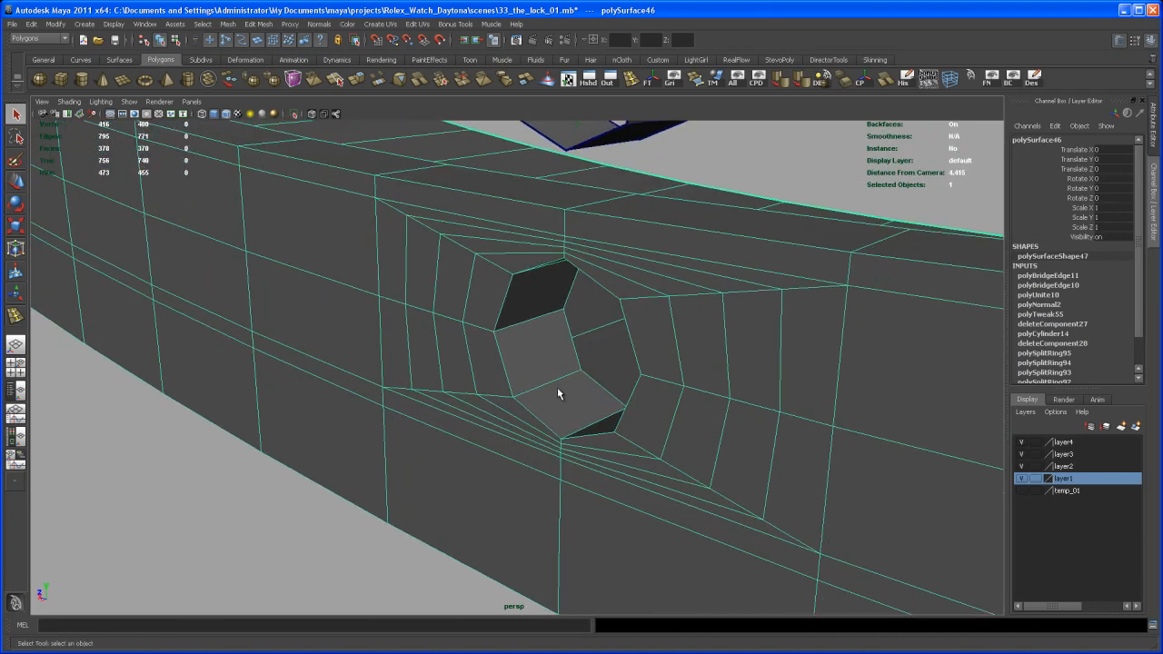
Insert edge loops around the tube's inner wall by splitting its edge ring with Split Type Multi and 2 divisions
right_drag(555, 381, 551, 350)
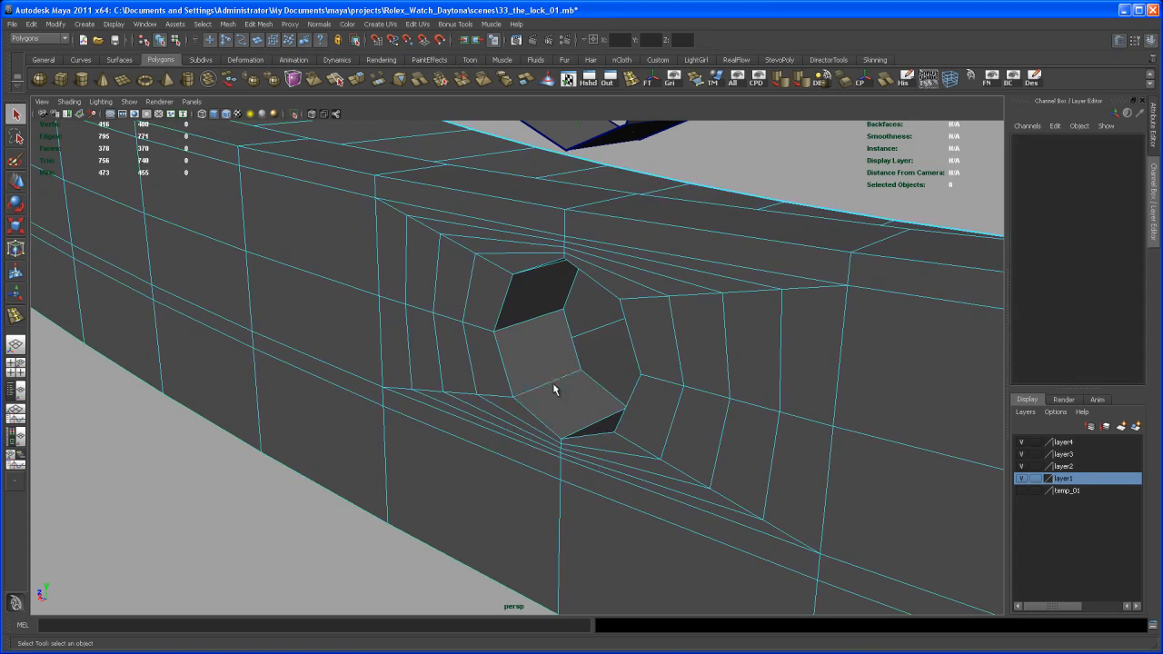
click(553, 379)
alt+drag(555, 381, 562, 387)
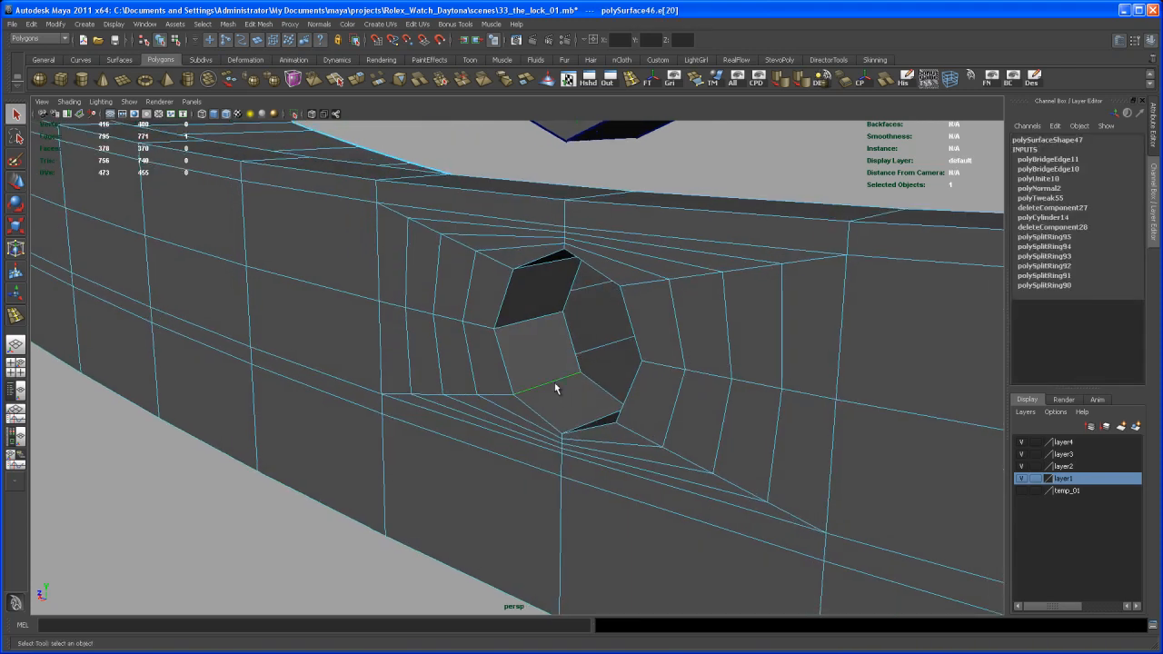
shift+right_drag(551, 386, 576, 411)
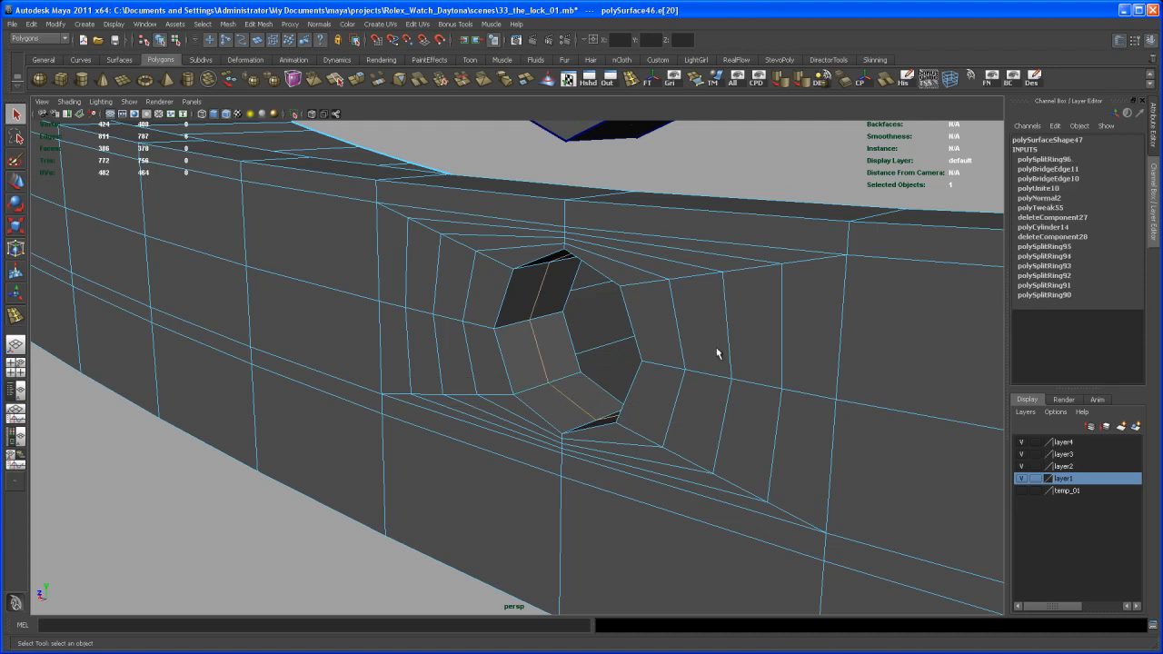
click(1044, 161)
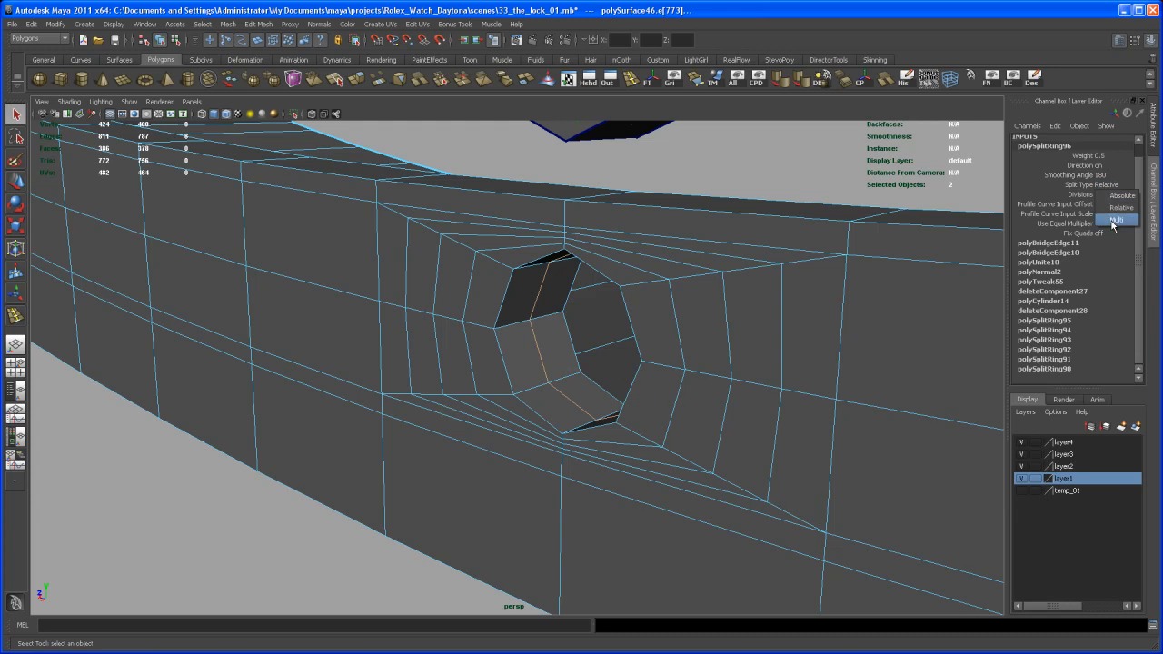
click(1111, 221)
scroll(652, 388, down, 3)
alt+drag(651, 388, 695, 404)
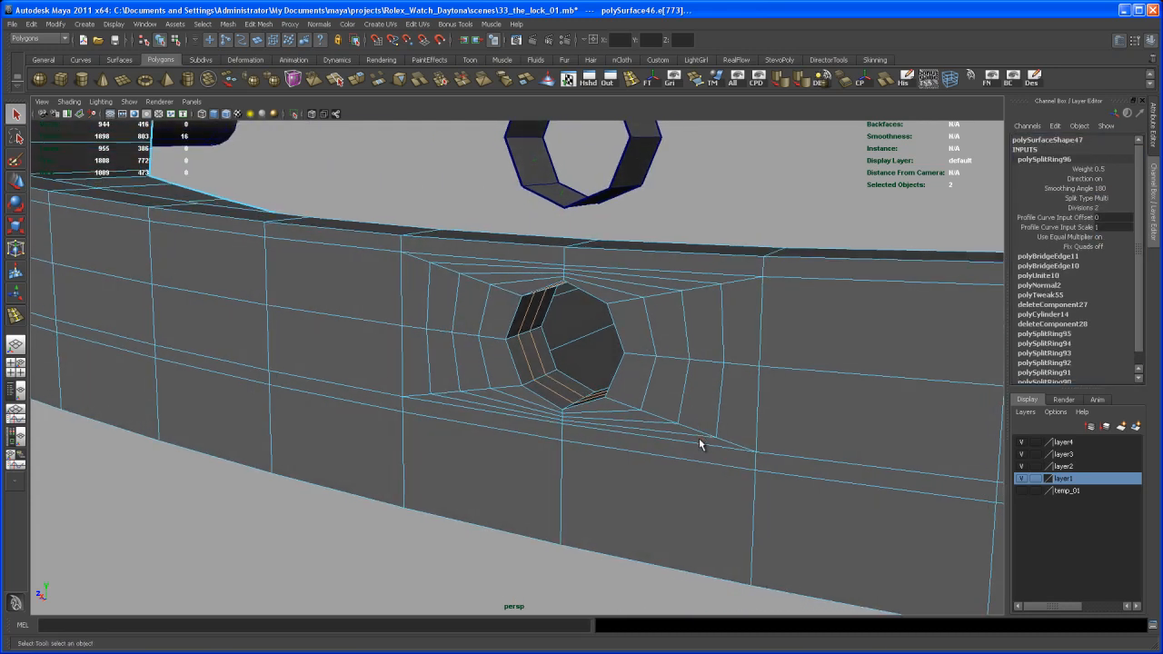
Preview the lock mesh smoothed without wireframe and examine the hole's shape and surrounding surface
right_drag(671, 452, 700, 436)
key(3)
click(618, 579)
scroll(603, 402, down, 3)
mouse_move(603, 401)
alt+mouse_down()
mouse_move(693, 506)
mouse_move(647, 363)
mouse_move(686, 460)
mouse_move(595, 393)
alt+mouse_up()
scroll(648, 362, down, 5)
click(227, 115)
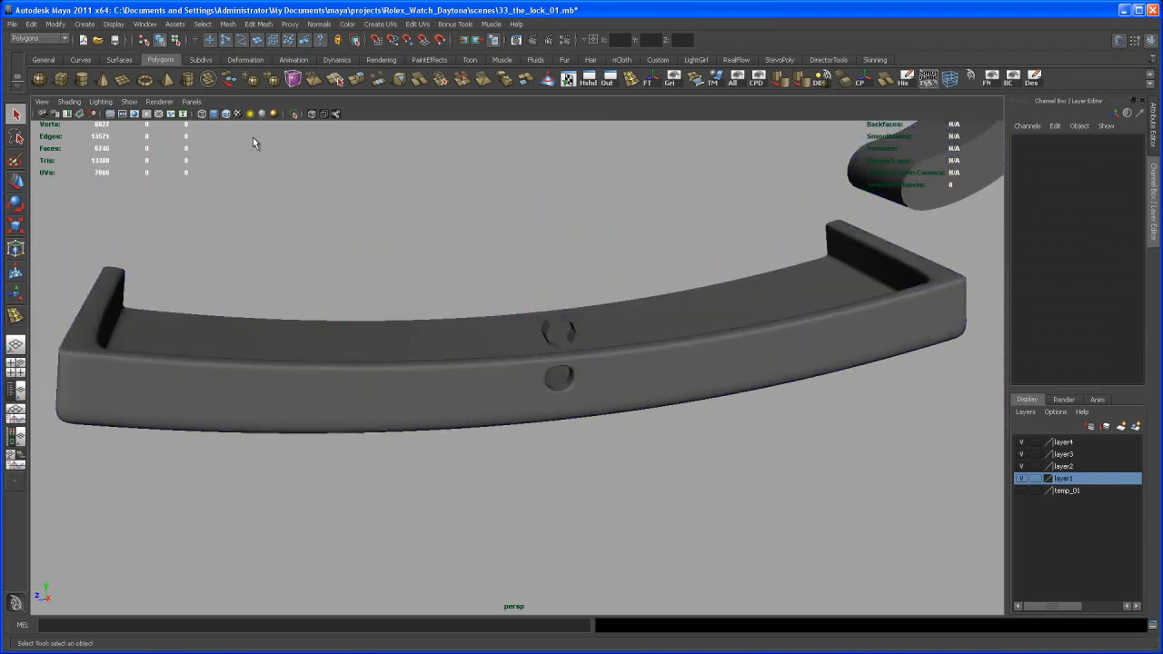
alt+drag(699, 460, 599, 409)
Return the lock mesh to unsmoothed display with wireframe on shaded and examine the wall's edge layout around the hole
click(596, 422)
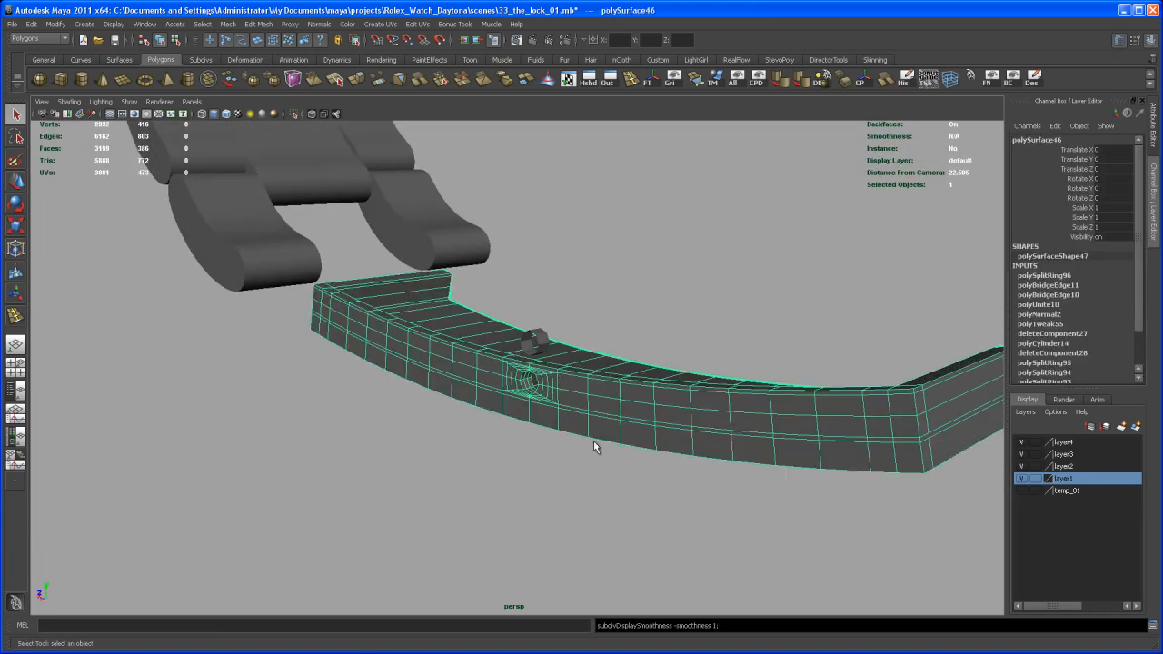
alt+right_drag(623, 448, 595, 522)
alt+drag(595, 522, 608, 428)
alt+right_drag(506, 390, 199, 372)
alt+middle_drag(425, 278, 545, 280)
alt+drag(545, 280, 572, 238)
alt+drag(618, 326, 594, 379)
click(685, 320)
click(587, 377)
click(225, 115)
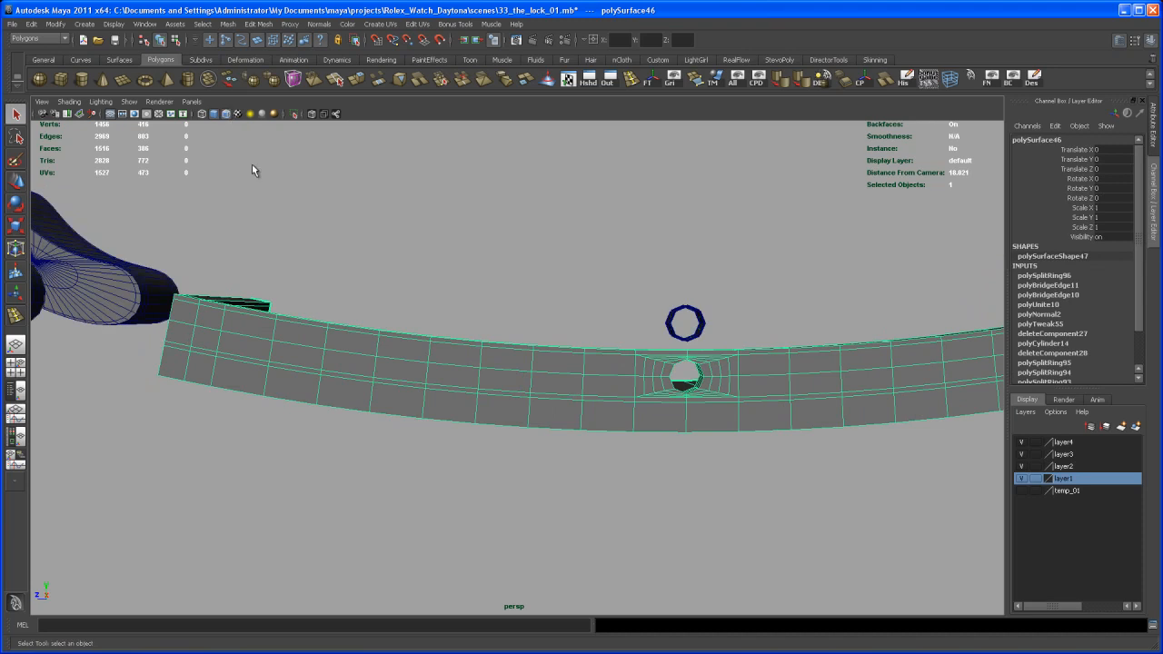
alt+right_drag(394, 304, 566, 419)
alt+drag(566, 419, 586, 391)
click(641, 265)
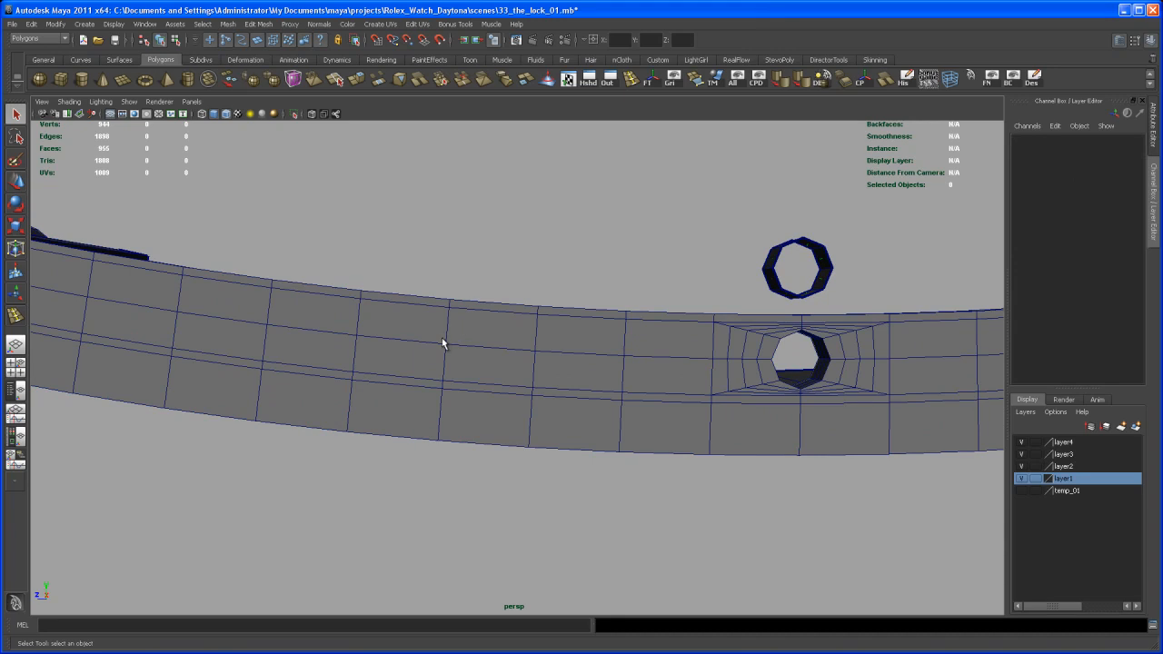
alt+drag(437, 349, 385, 348)
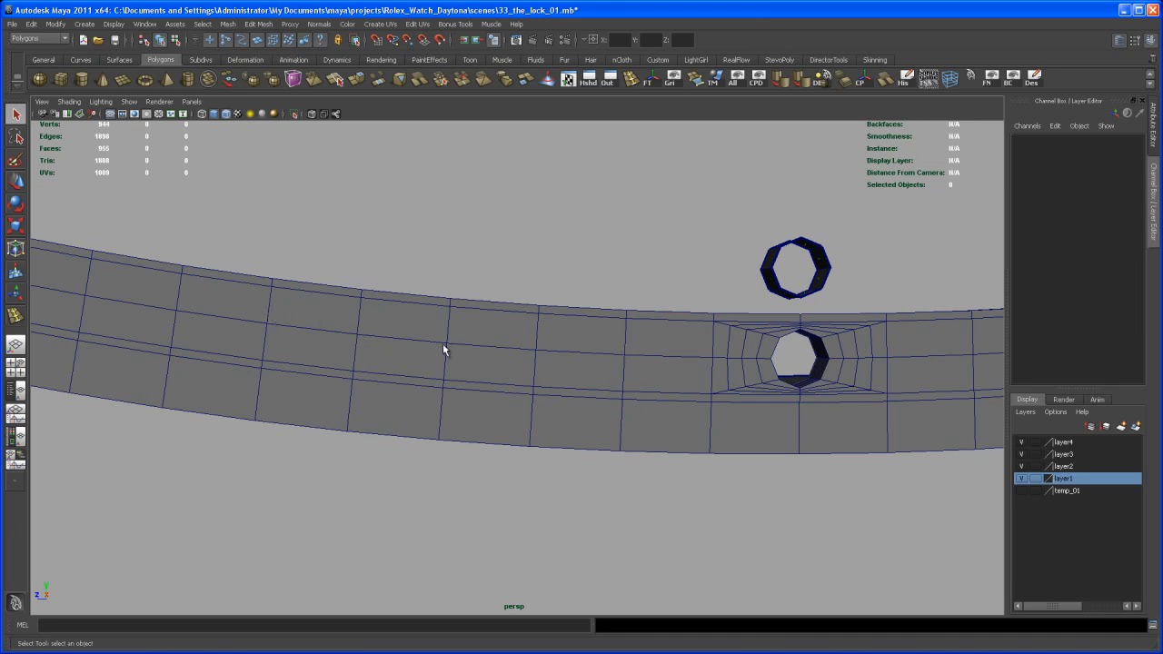
alt+drag(600, 381, 619, 419)
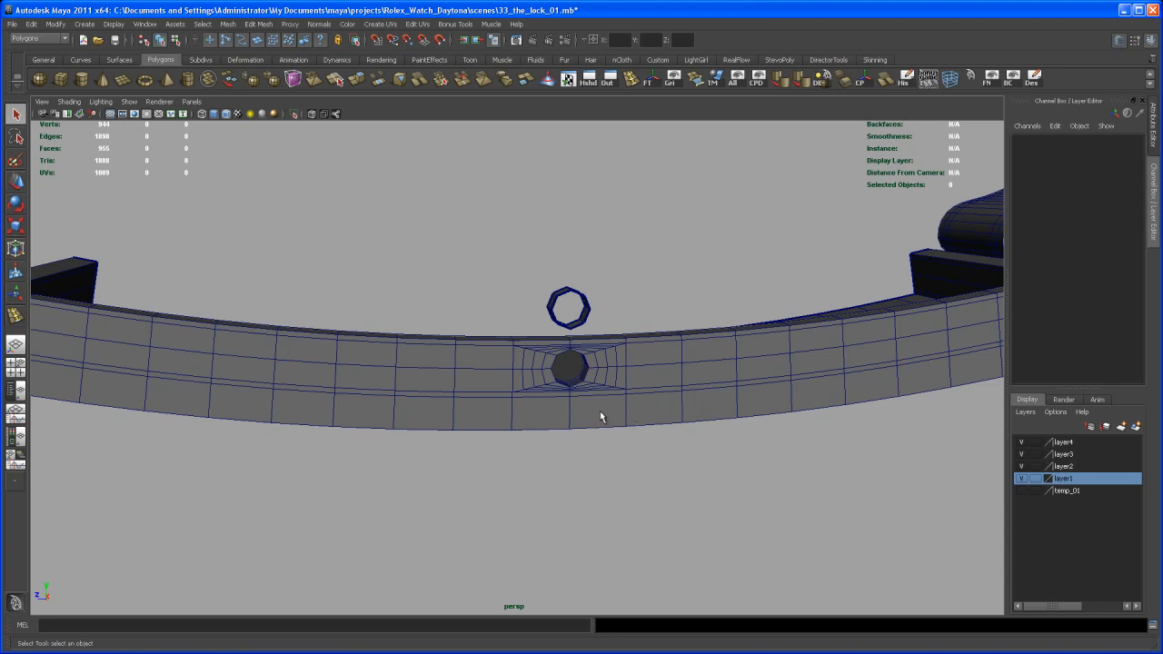
alt+drag(599, 410, 587, 465)
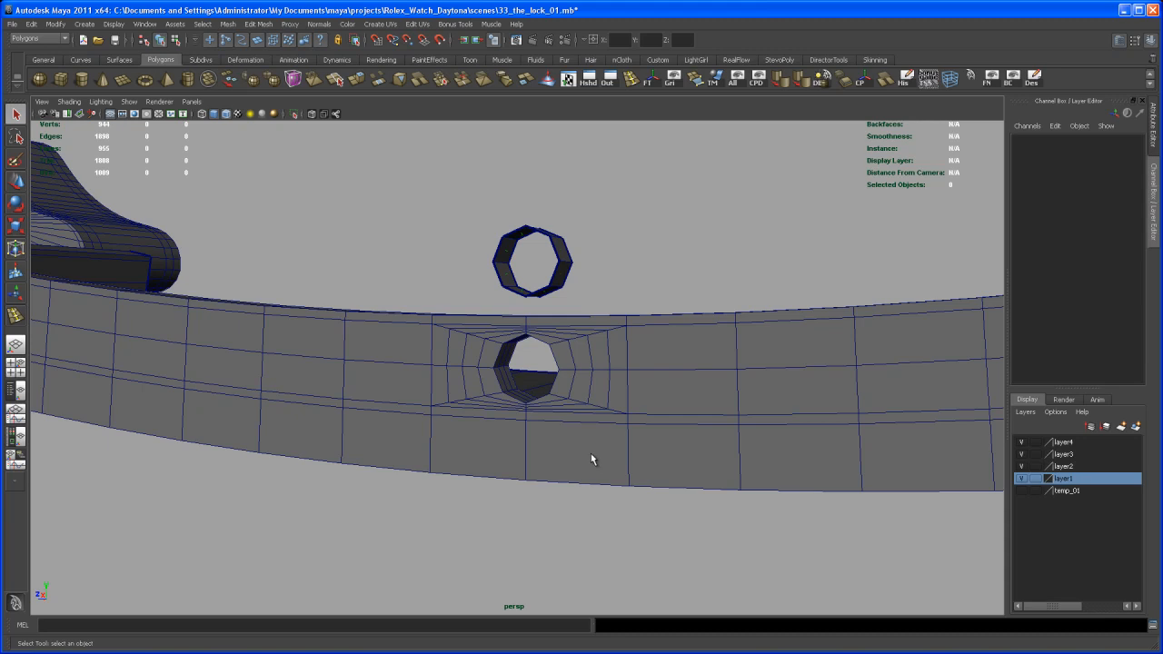
alt+drag(603, 452, 589, 406)
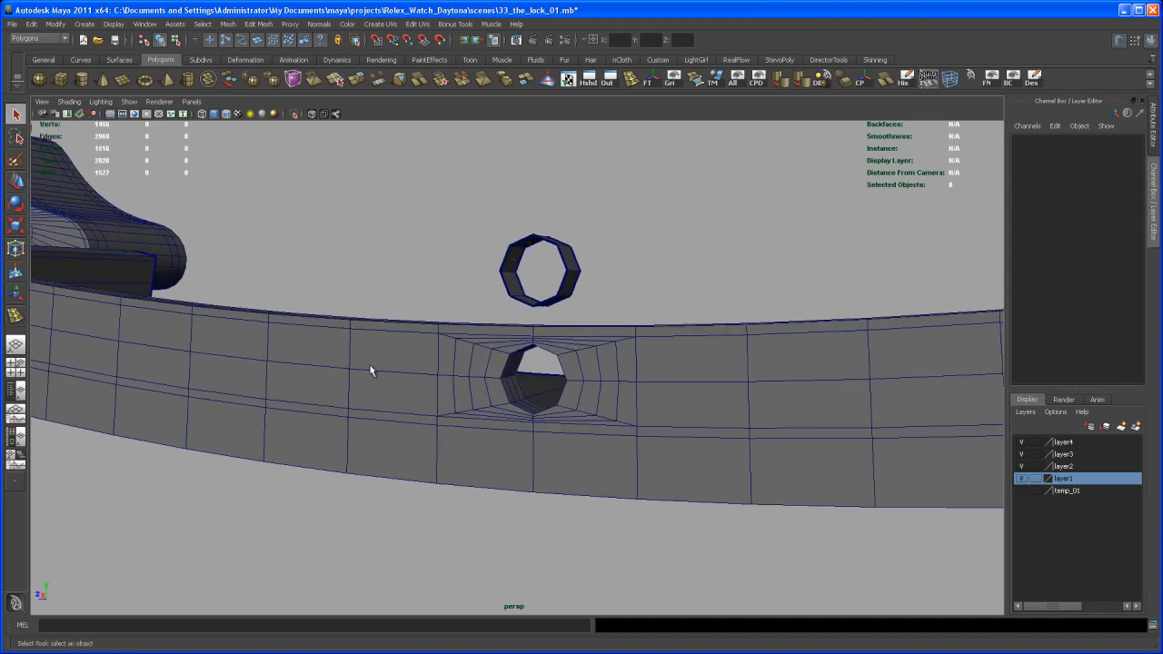
alt+drag(551, 455, 595, 458)
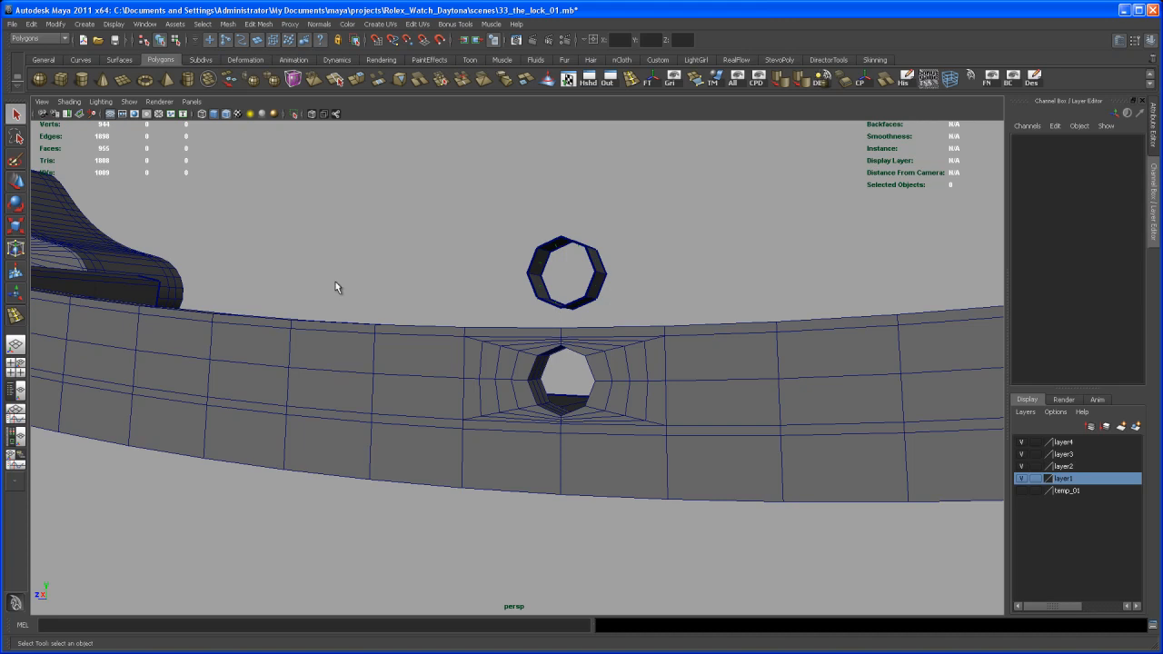
alt+drag(262, 278, 632, 377)
Move the spare octagonal cylinder onto the wall beside the hole, centred on a crossing of two wall edges
click(637, 259)
alt+drag(600, 329, 650, 317)
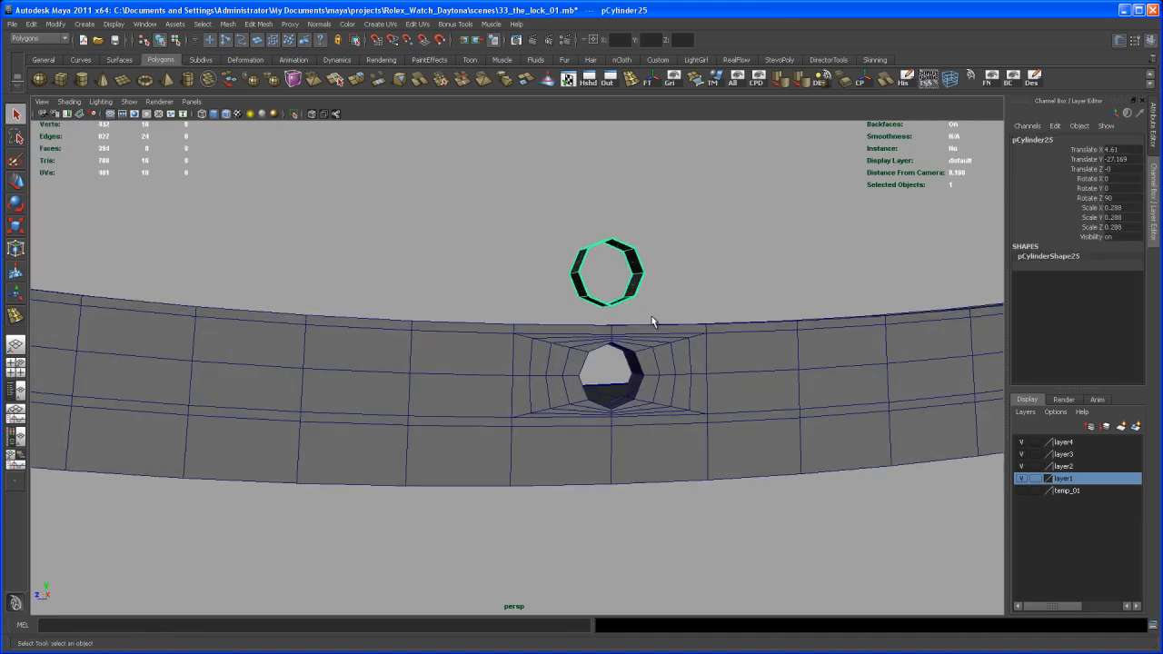
key(w)
alt+drag(616, 354, 626, 422)
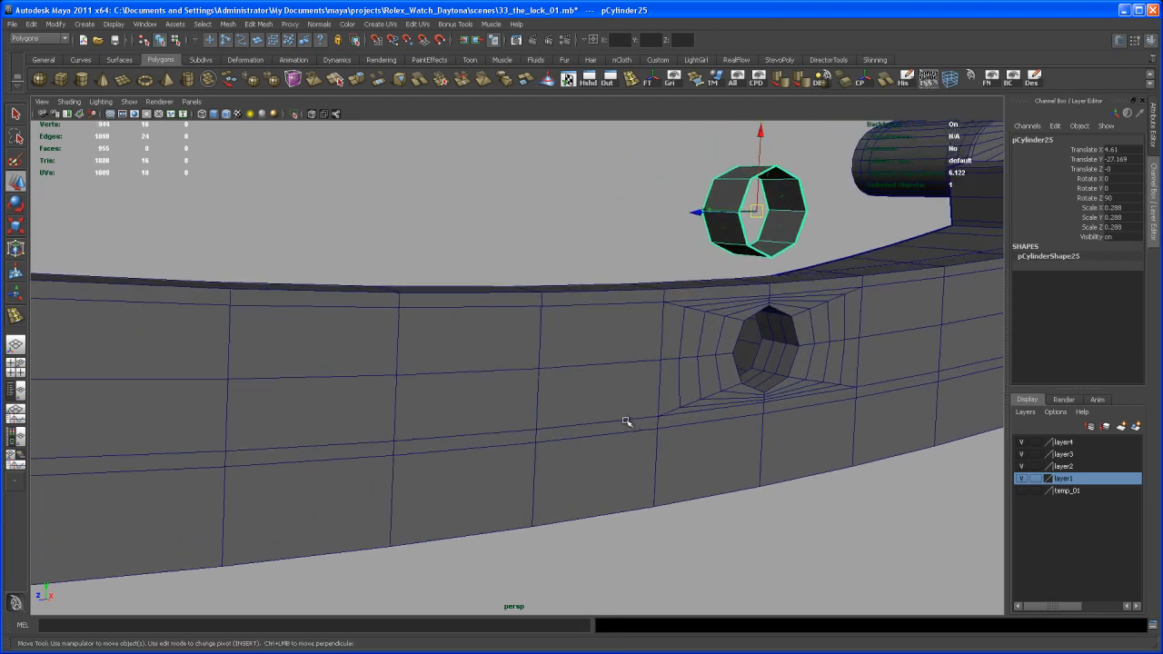
middle_drag(540, 373, 540, 371)
alt+drag(551, 392, 521, 390)
click(549, 380)
click(561, 393)
alt+right_drag(521, 390, 555, 449)
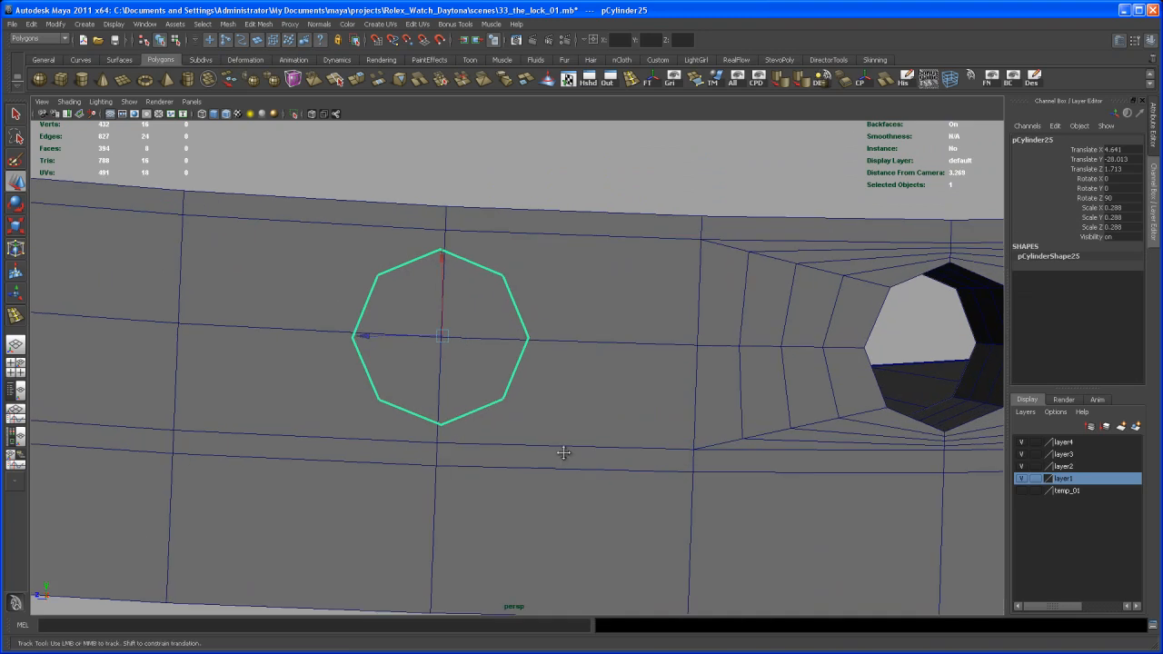
Rotate the octagonal cylinder to about 2.1 degrees in Rotate Y so its corners line up with the wall's edges
alt+middle_drag(551, 447, 595, 469)
alt+right_drag(572, 474, 597, 498)
alt+middle_drag(565, 447, 586, 474)
alt+right_drag(581, 470, 598, 485)
alt+middle_drag(566, 469, 576, 423)
alt+right_drag(572, 424, 581, 434)
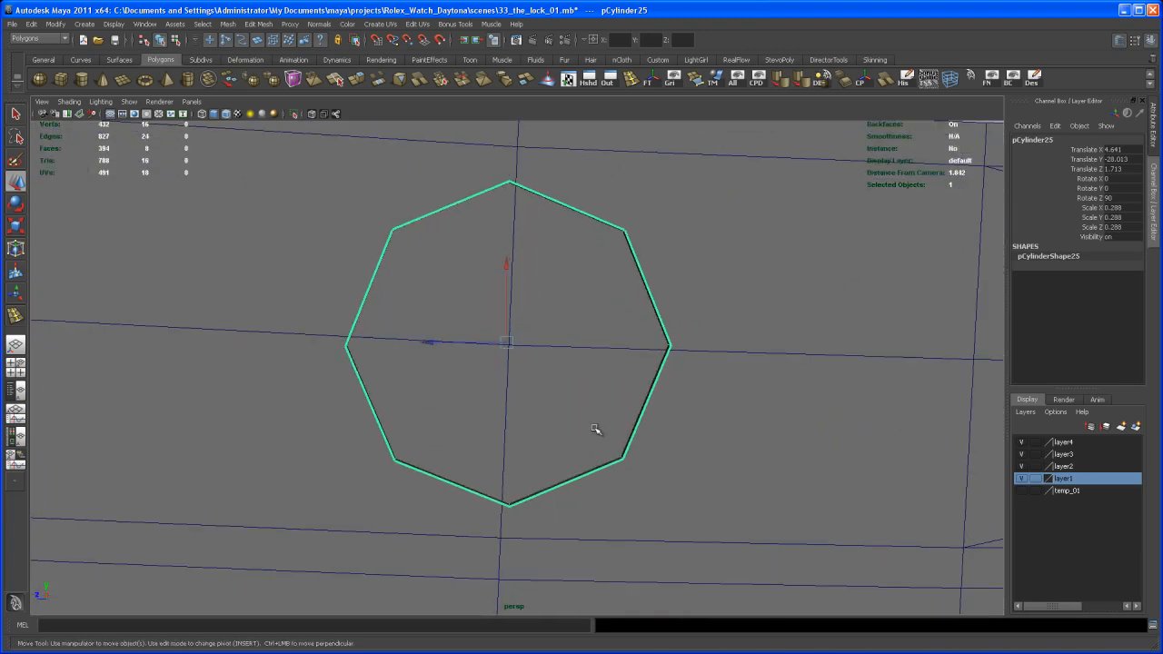
key(e)
drag(599, 260, 605, 265)
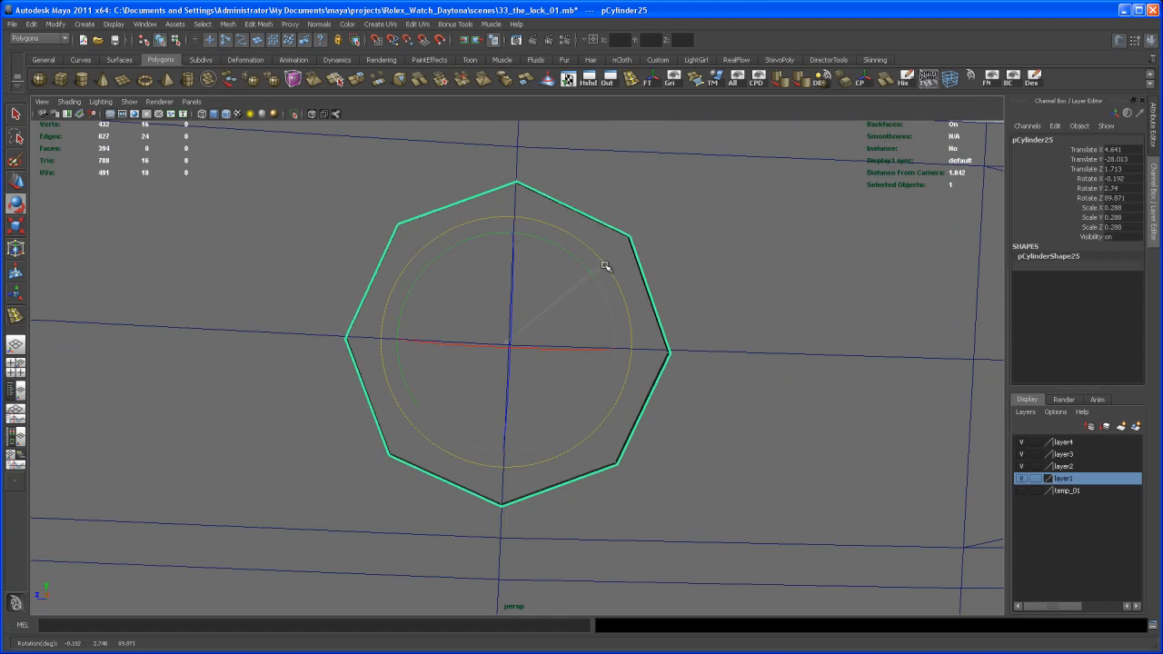
alt+right_drag(623, 297, 552, 262)
alt+drag(552, 262, 618, 303)
alt+right_drag(586, 303, 602, 312)
alt+middle_drag(602, 311, 623, 311)
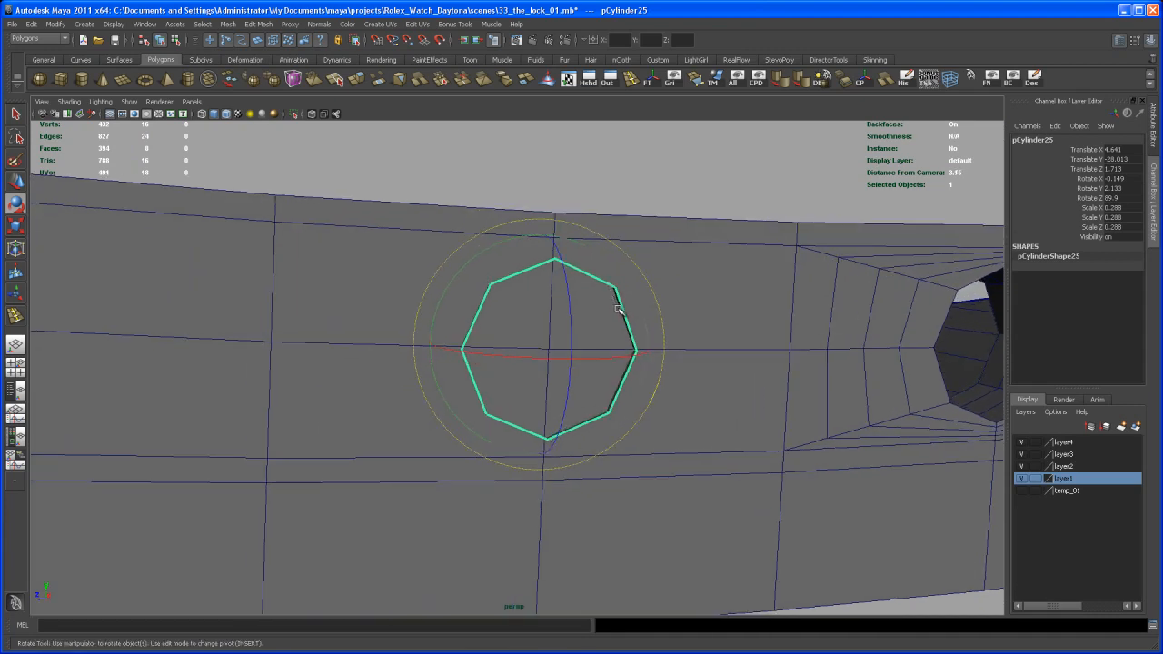
Restore the octagonal cylinder's rotation to 0, 0, 90 and shift it outward to Translate X 4.761
alt+right_drag(678, 314, 652, 291)
alt+drag(651, 291, 640, 303)
alt+right_drag(663, 329, 638, 275)
alt+drag(638, 274, 679, 286)
alt+right_drag(679, 285, 637, 208)
alt+drag(638, 207, 638, 282)
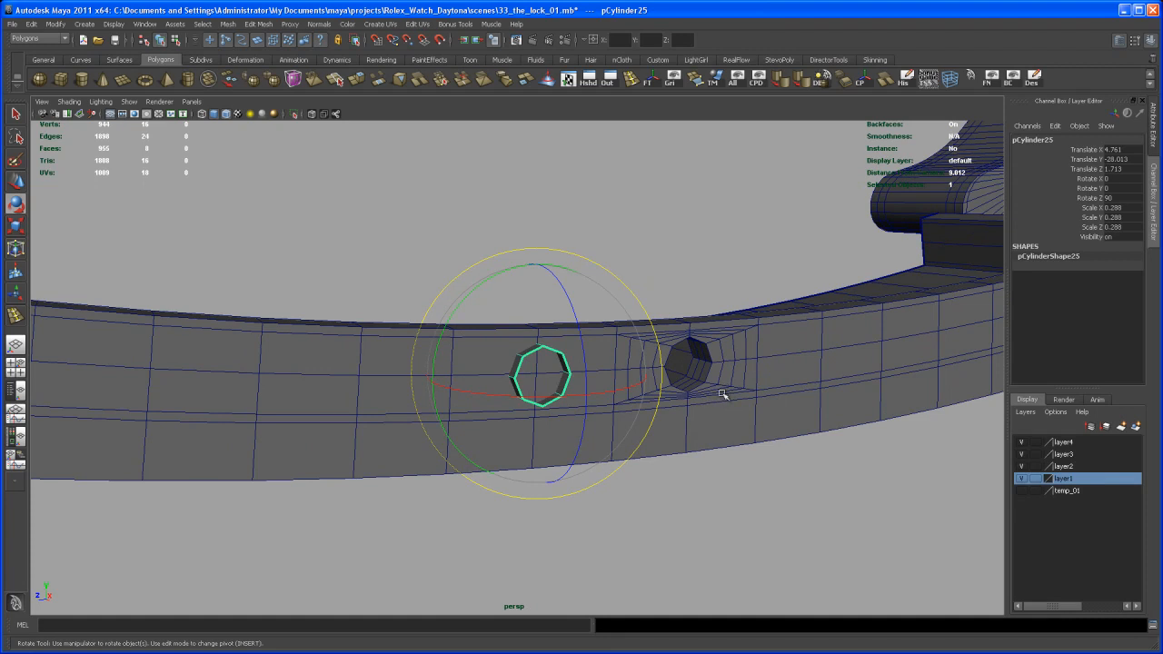
Compare the octagonal cylinder's placement with the bridged hole from several angles and select the lock mesh in object mode
alt+drag(738, 380, 709, 405)
alt+right_drag(708, 405, 693, 402)
alt+drag(693, 402, 669, 405)
alt+right_drag(670, 405, 672, 374)
alt+drag(672, 373, 677, 423)
alt+right_drag(677, 423, 659, 458)
alt+middle_drag(659, 458, 599, 447)
alt+right_drag(599, 446, 664, 506)
alt+middle_drag(664, 506, 680, 488)
alt+drag(679, 488, 612, 465)
right_drag(688, 364, 703, 358)
click(701, 364)
alt+drag(701, 366, 695, 376)
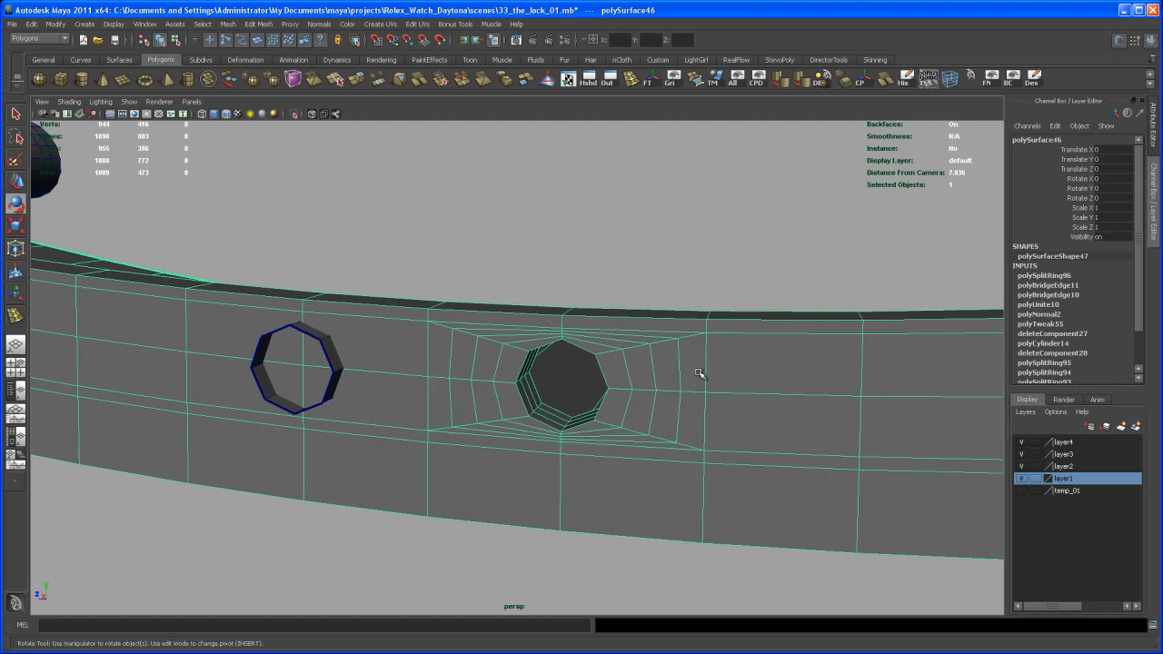
Preview the lock mesh smoothed with the wireframe hidden and examine the hole's roundness next to the octagonal cylinder
click(737, 242)
alt+drag(737, 241, 717, 441)
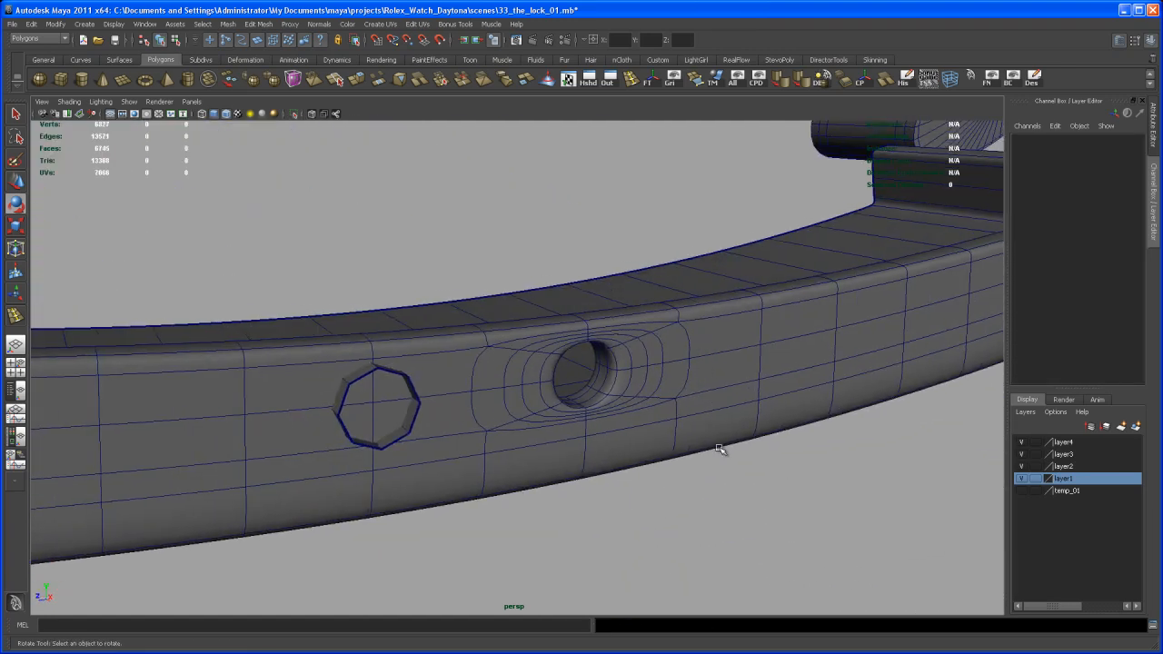
click(227, 114)
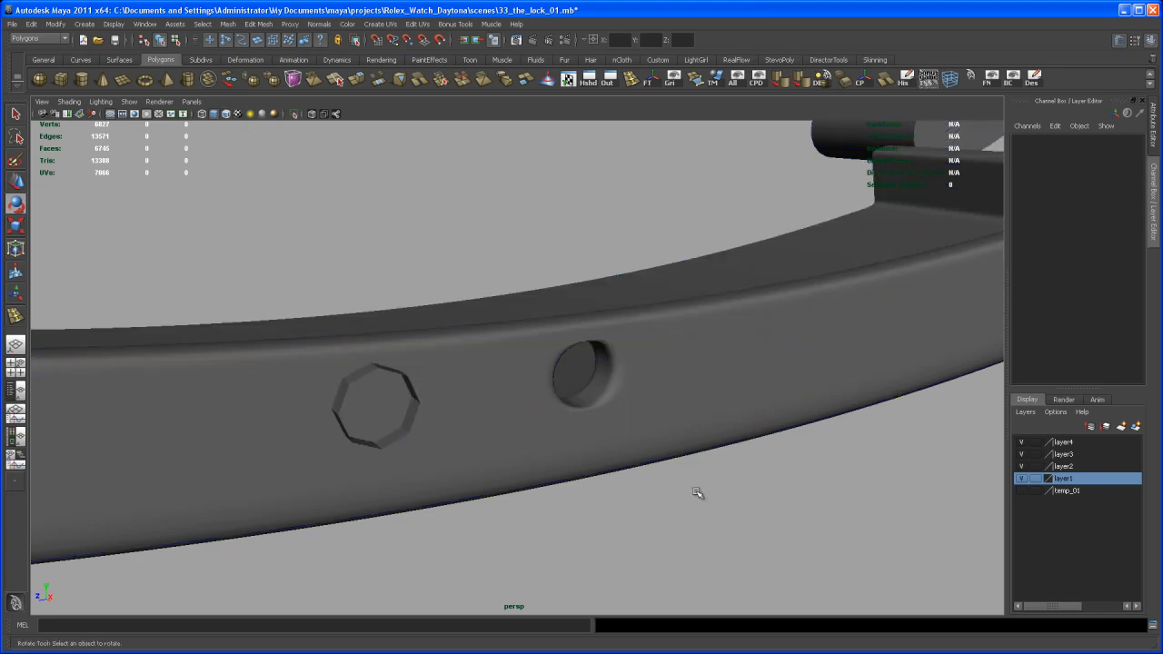
alt+drag(715, 522, 641, 469)
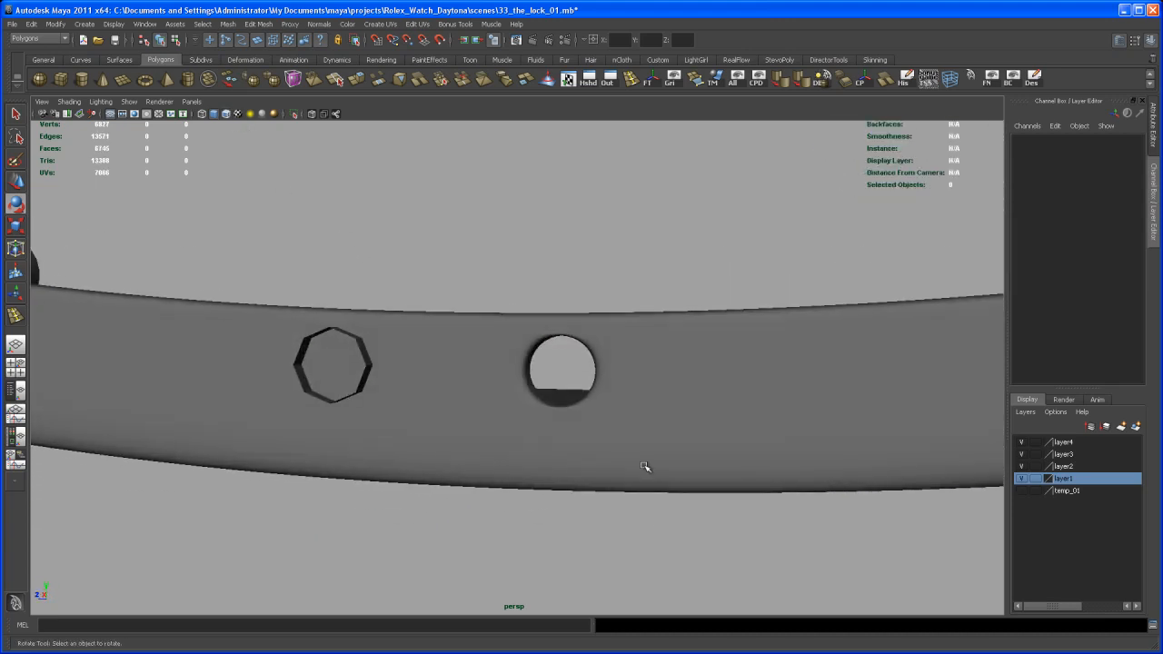
Switch the lock mesh back to unsmoothed display and examine the octagonal hole and its surrounding edge loops up close
click(654, 448)
key(1)
alt+right_drag(644, 455, 651, 469)
alt+middle_drag(651, 470, 623, 436)
alt+right_drag(623, 436, 653, 452)
mouse_move(653, 453)
alt+mouse_down()
mouse_move(656, 463)
mouse_move(651, 453)
alt+mouse_up()
key(e)
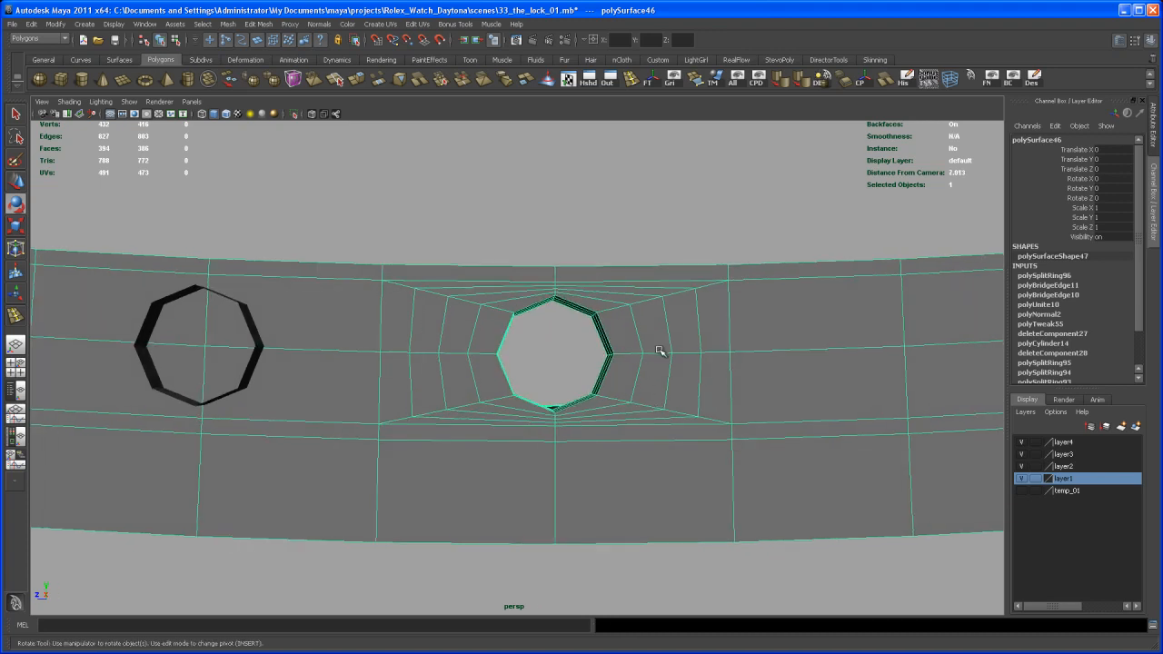
alt+drag(636, 305, 610, 309)
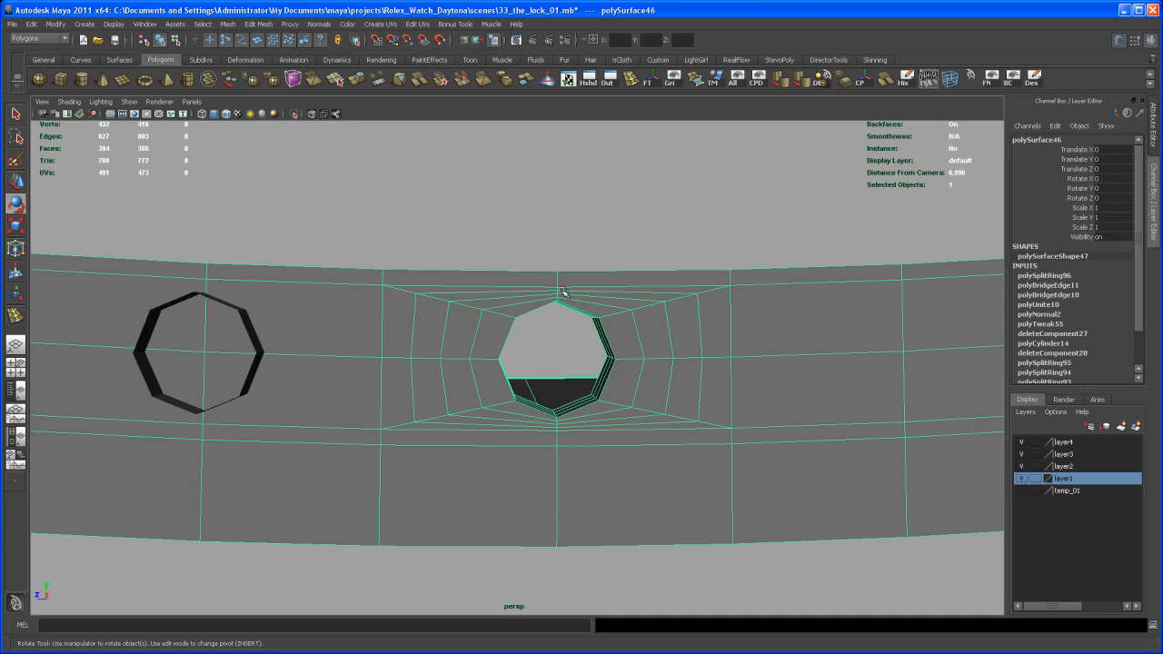
alt+drag(579, 377, 521, 357)
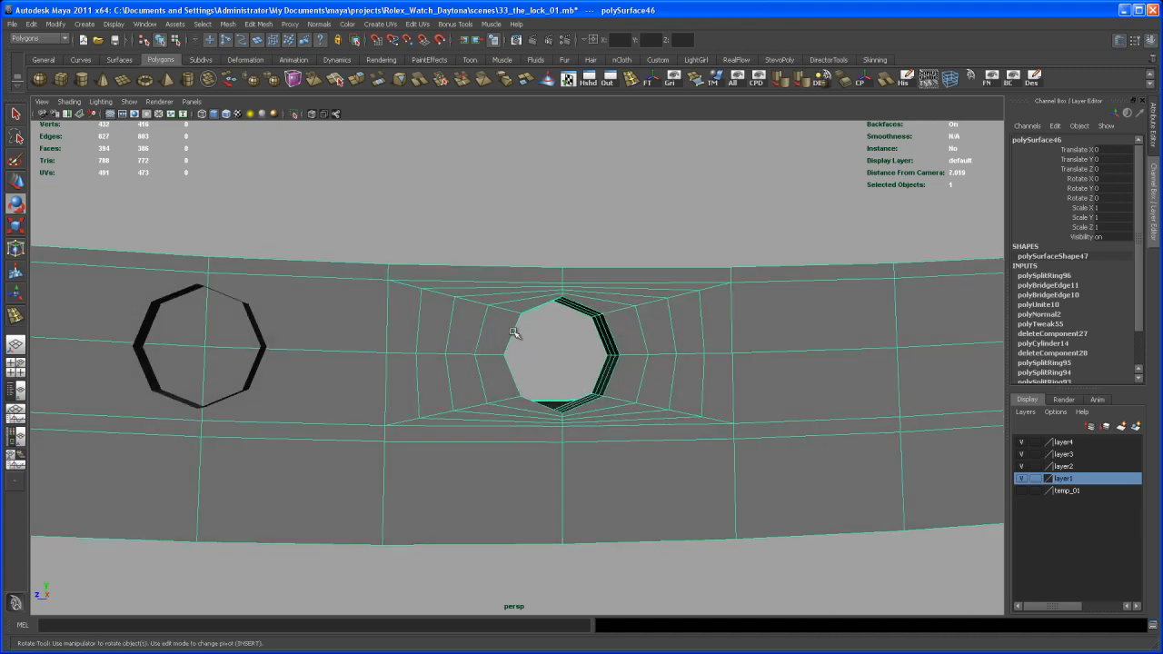
alt+drag(519, 368, 654, 364)
Display the lock mesh smoothed and examine the piece in the context of the whole watch and bracelet
key(3)
click(676, 249)
alt+drag(676, 249, 759, 385)
alt+right_drag(760, 386, 554, 371)
alt+drag(554, 371, 646, 480)
alt+right_drag(646, 480, 574, 440)
alt+middle_drag(574, 439, 595, 481)
alt+drag(595, 480, 608, 522)
alt+middle_drag(575, 514, 598, 495)
mouse_move(599, 494)
alt+mouse_down()
mouse_move(563, 477)
mouse_move(572, 504)
mouse_move(591, 511)
mouse_move(591, 499)
alt+mouse_up()
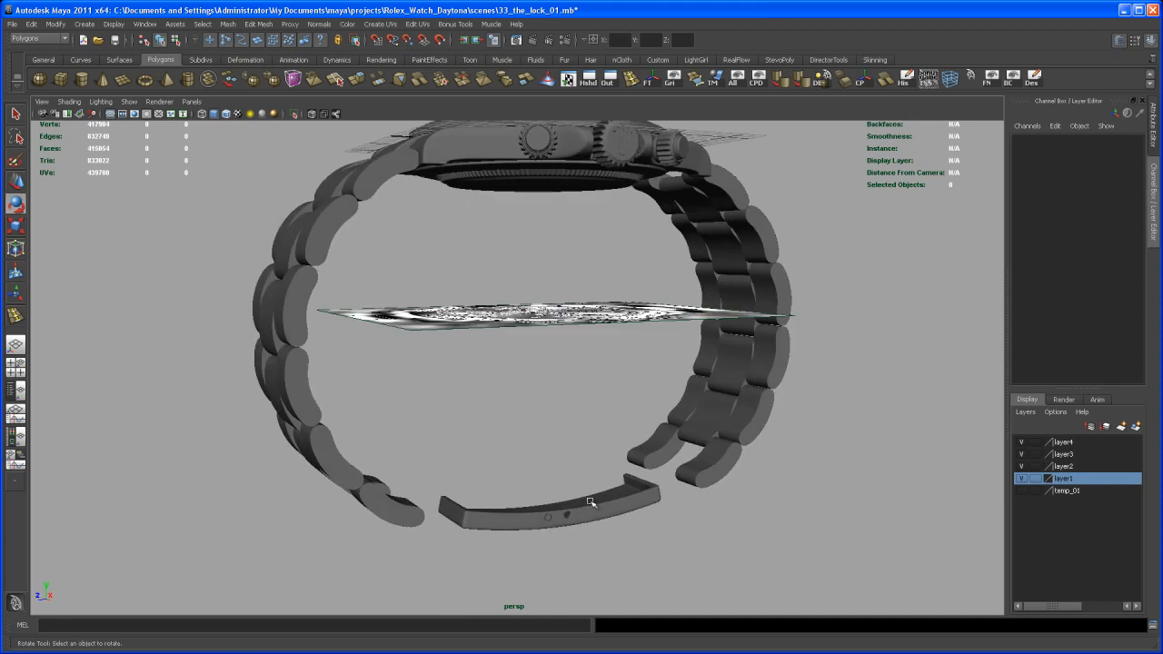
Select the lock piece and examine it from the front between the bracelet's open ends
click(590, 515)
alt+right_drag(605, 551, 600, 555)
alt+middle_drag(599, 555, 560, 470)
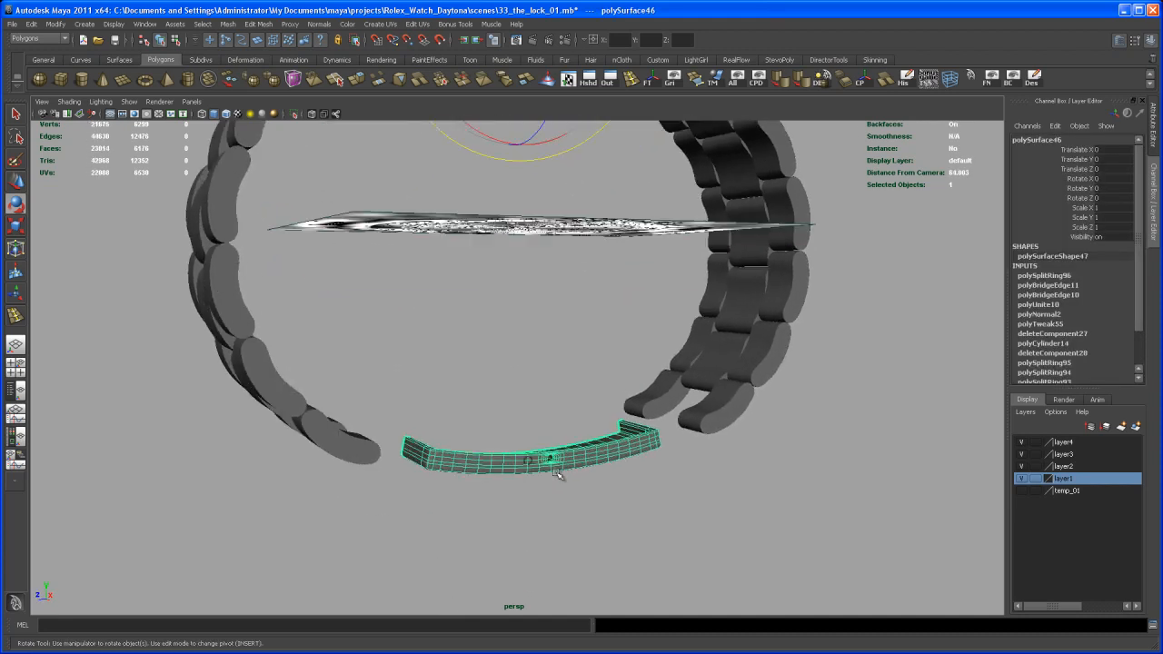
alt+right_drag(560, 469, 576, 521)
mouse_move(576, 521)
alt+mouse_down()
mouse_move(591, 545)
mouse_move(580, 531)
alt+mouse_up()
key(e)
alt+right_drag(580, 531, 543, 477)
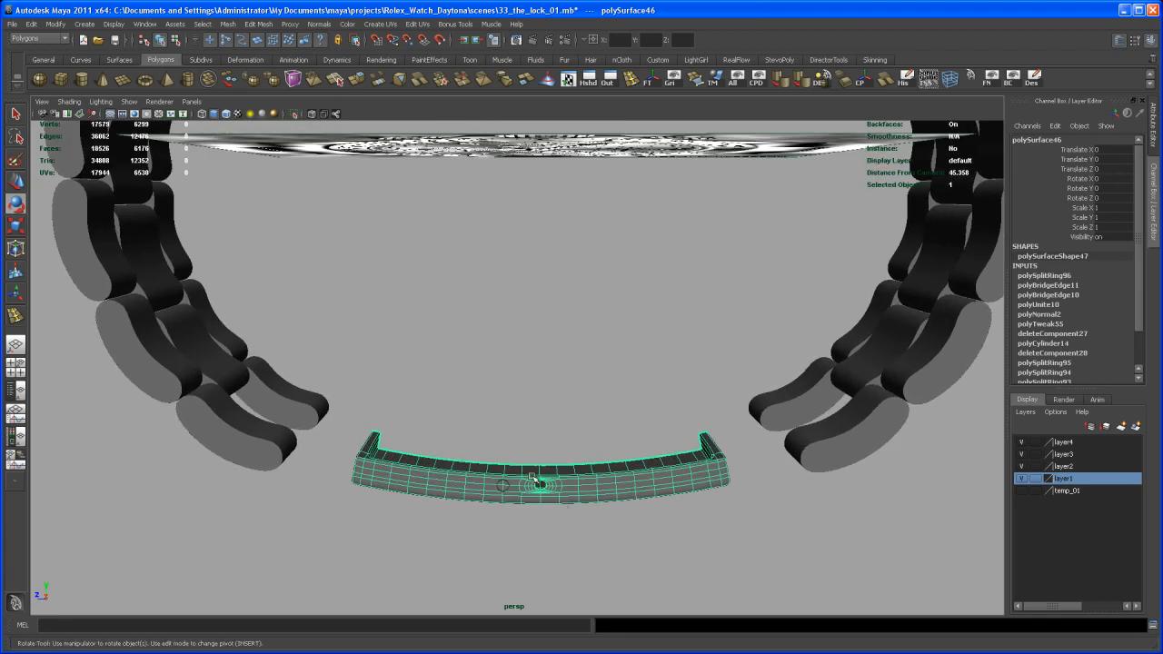